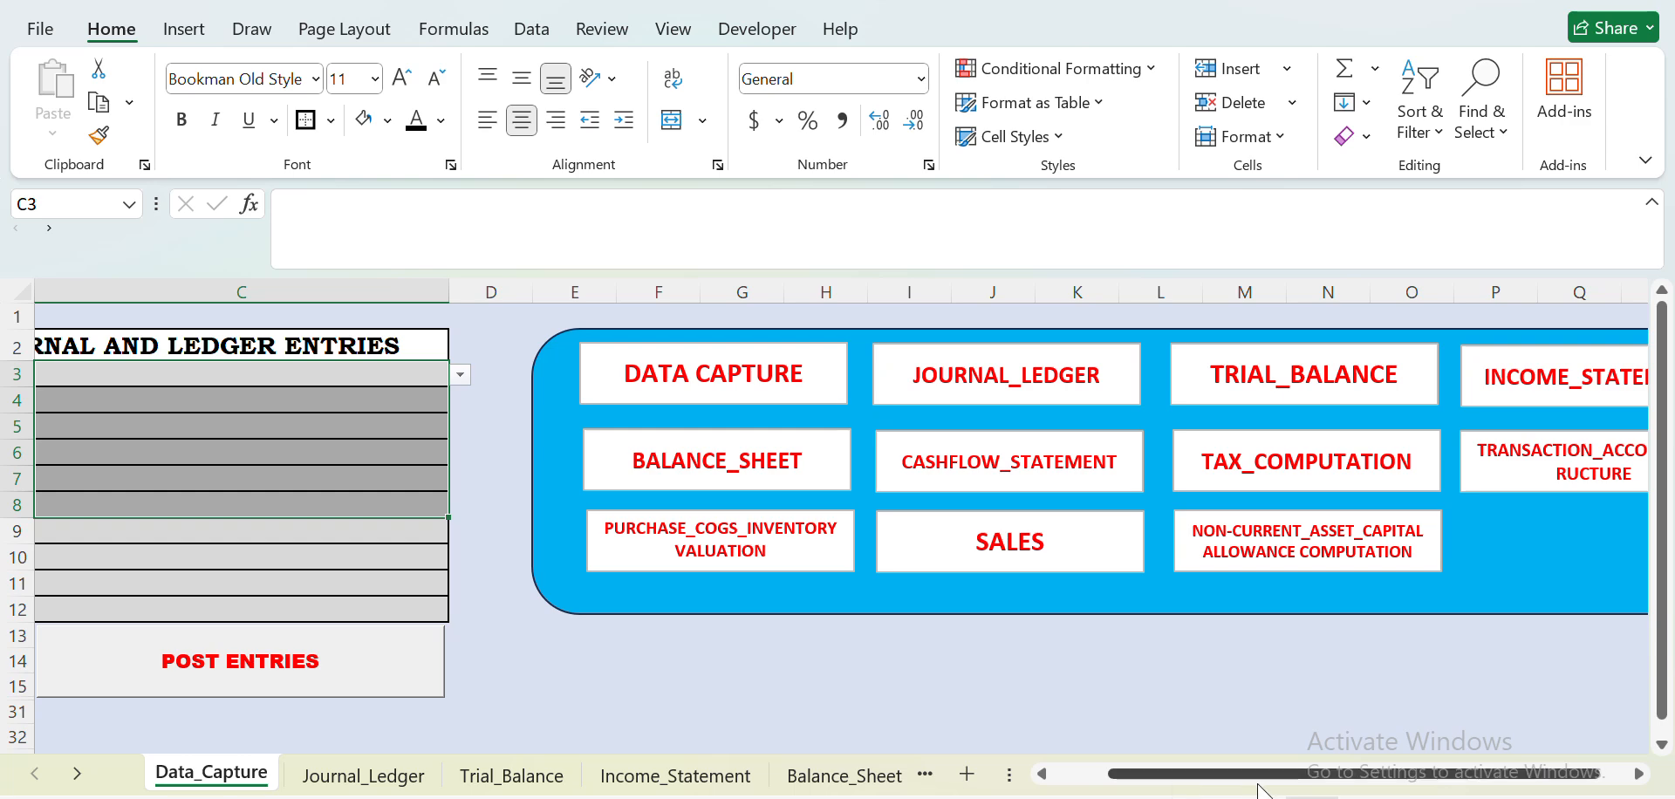
# - Set the Cashflow_direction of the journal data capture form to Inflow
pyautogui.moveTo(1230, 783); pyautogui.dragTo(1143, 776)
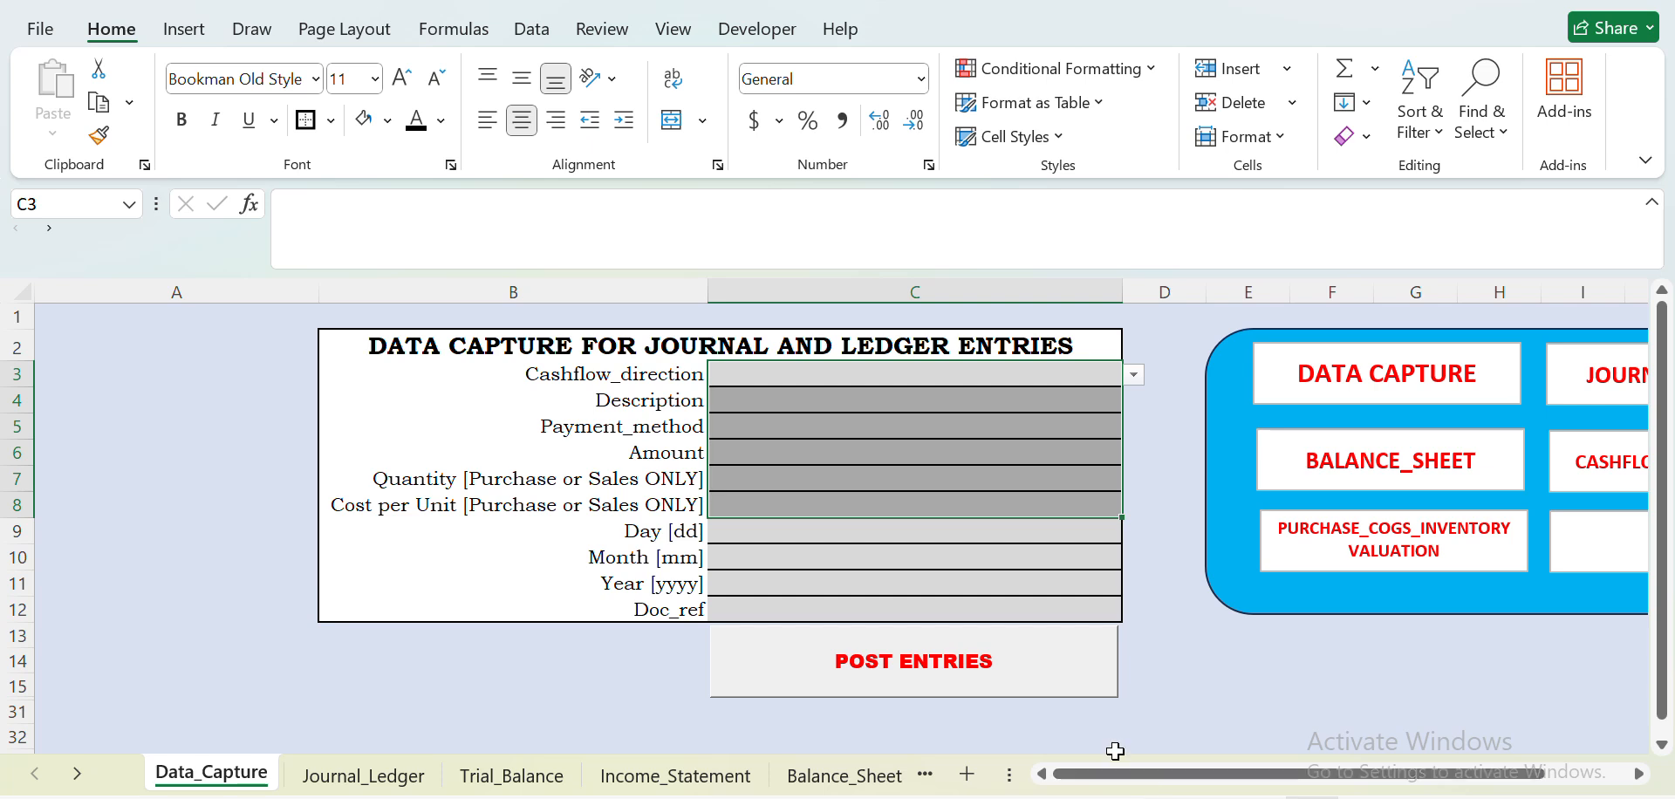
pyautogui.click(923, 372)
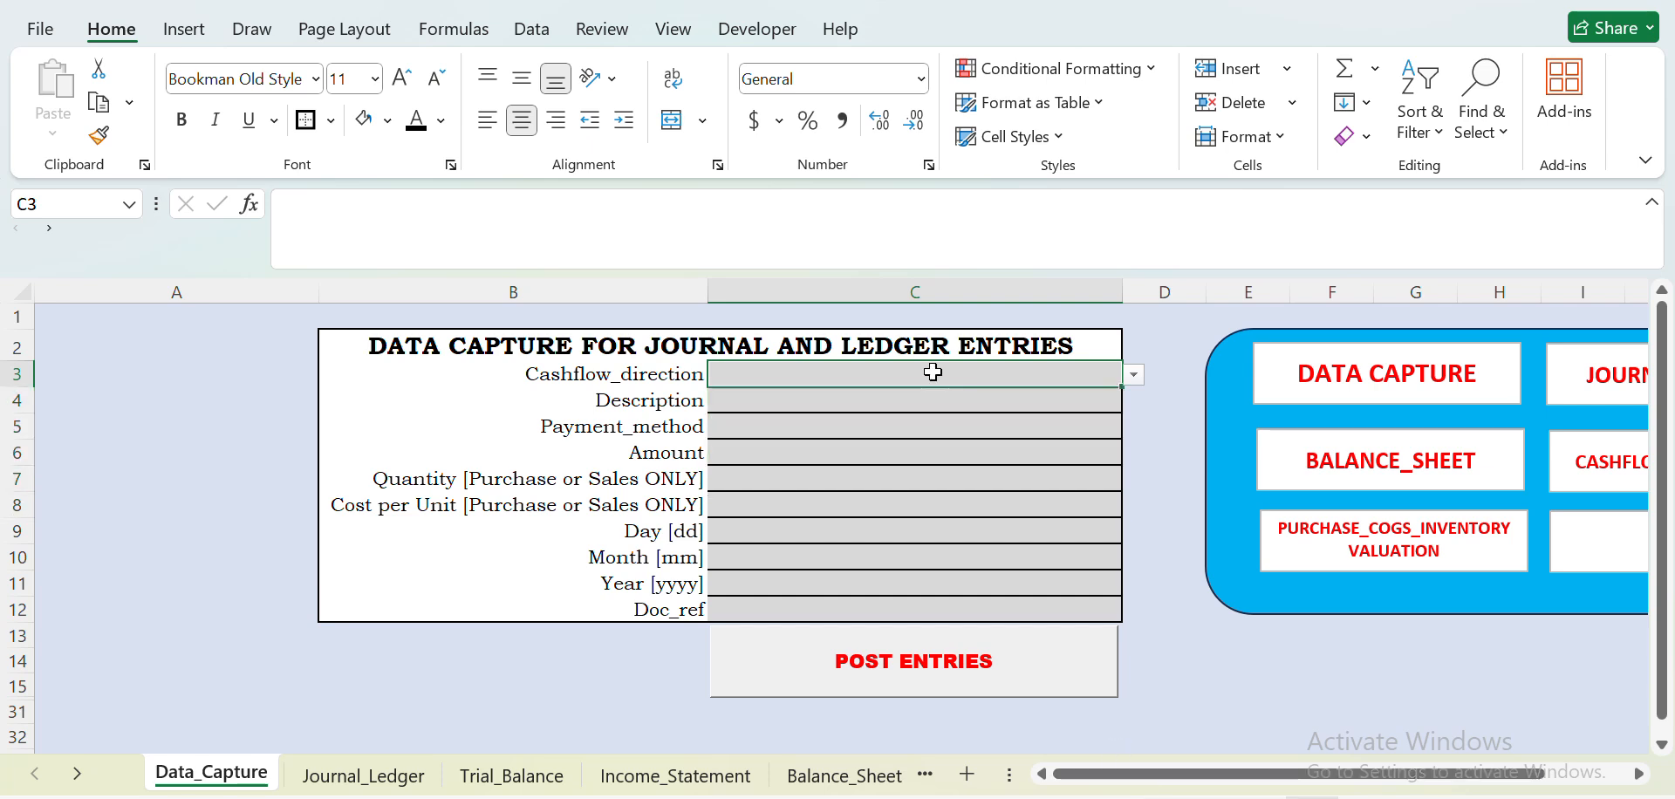
pyautogui.click(1134, 374)
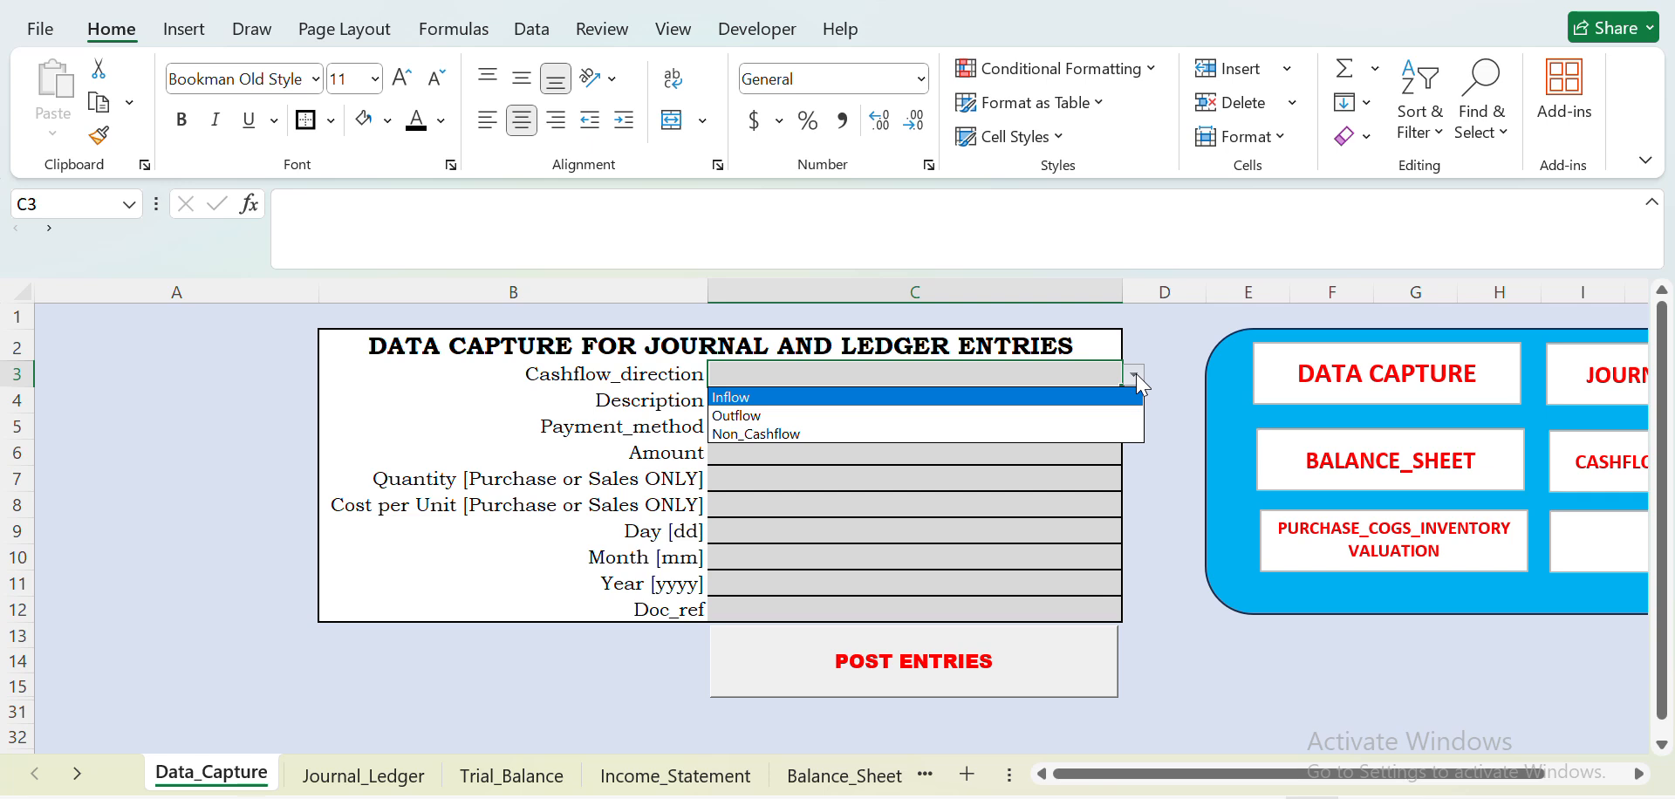
pyautogui.click(975, 396)
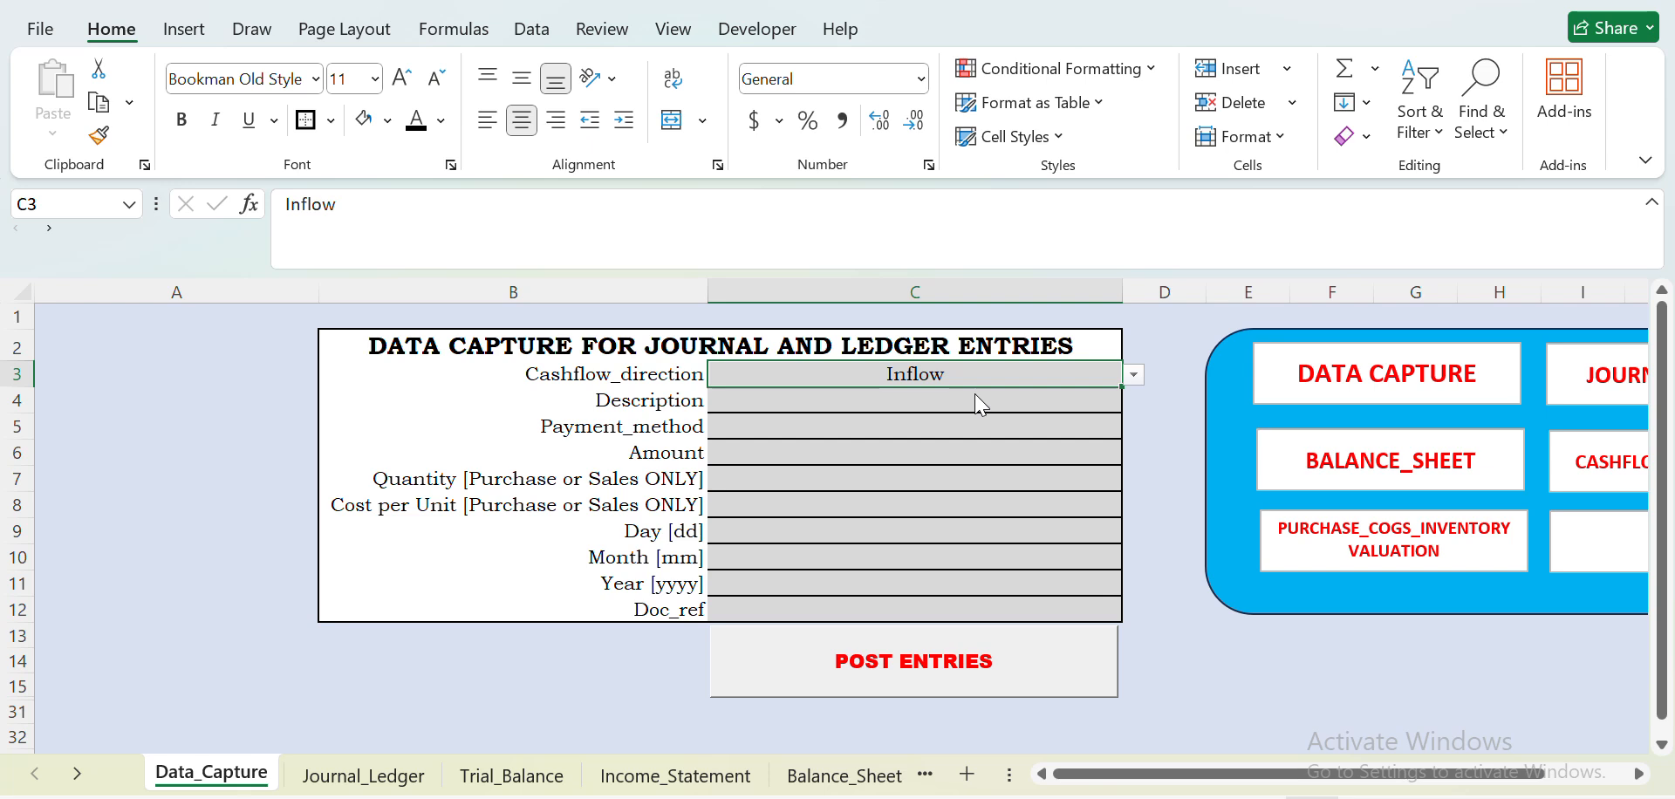
# - Choose Received_fund_from_owner as the Description of the inflow entry
pyautogui.click(928, 398)
pyautogui.click(1014, 370)
pyautogui.moveTo(1096, 404)
pyautogui.mouseDown()
pyautogui.moveTo(1143, 406)
pyautogui.moveTo(1098, 395)
pyautogui.mouseUp()
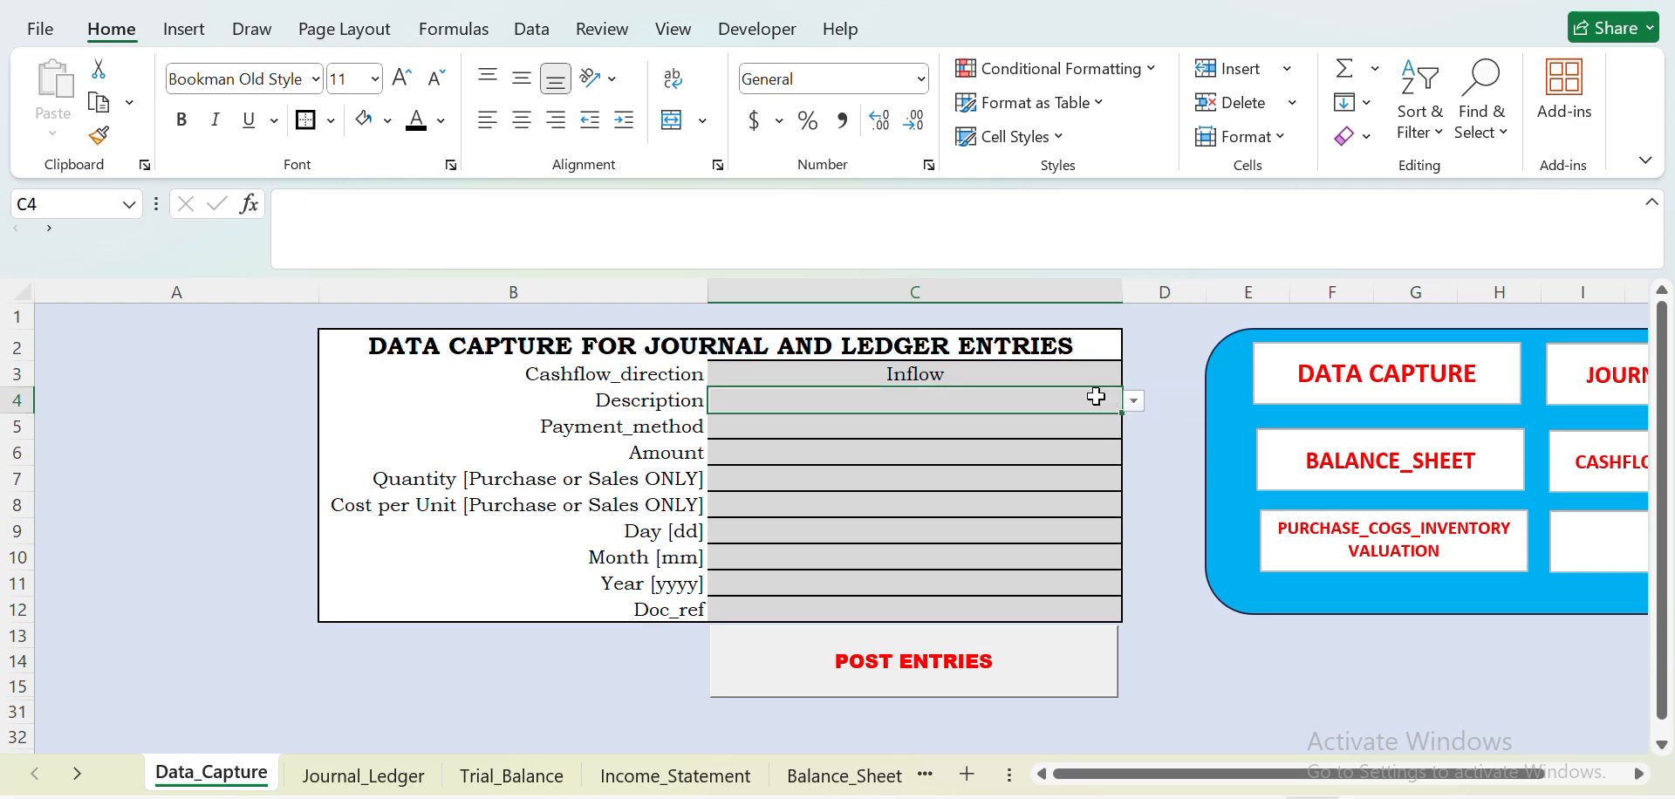
pyautogui.click(1138, 404)
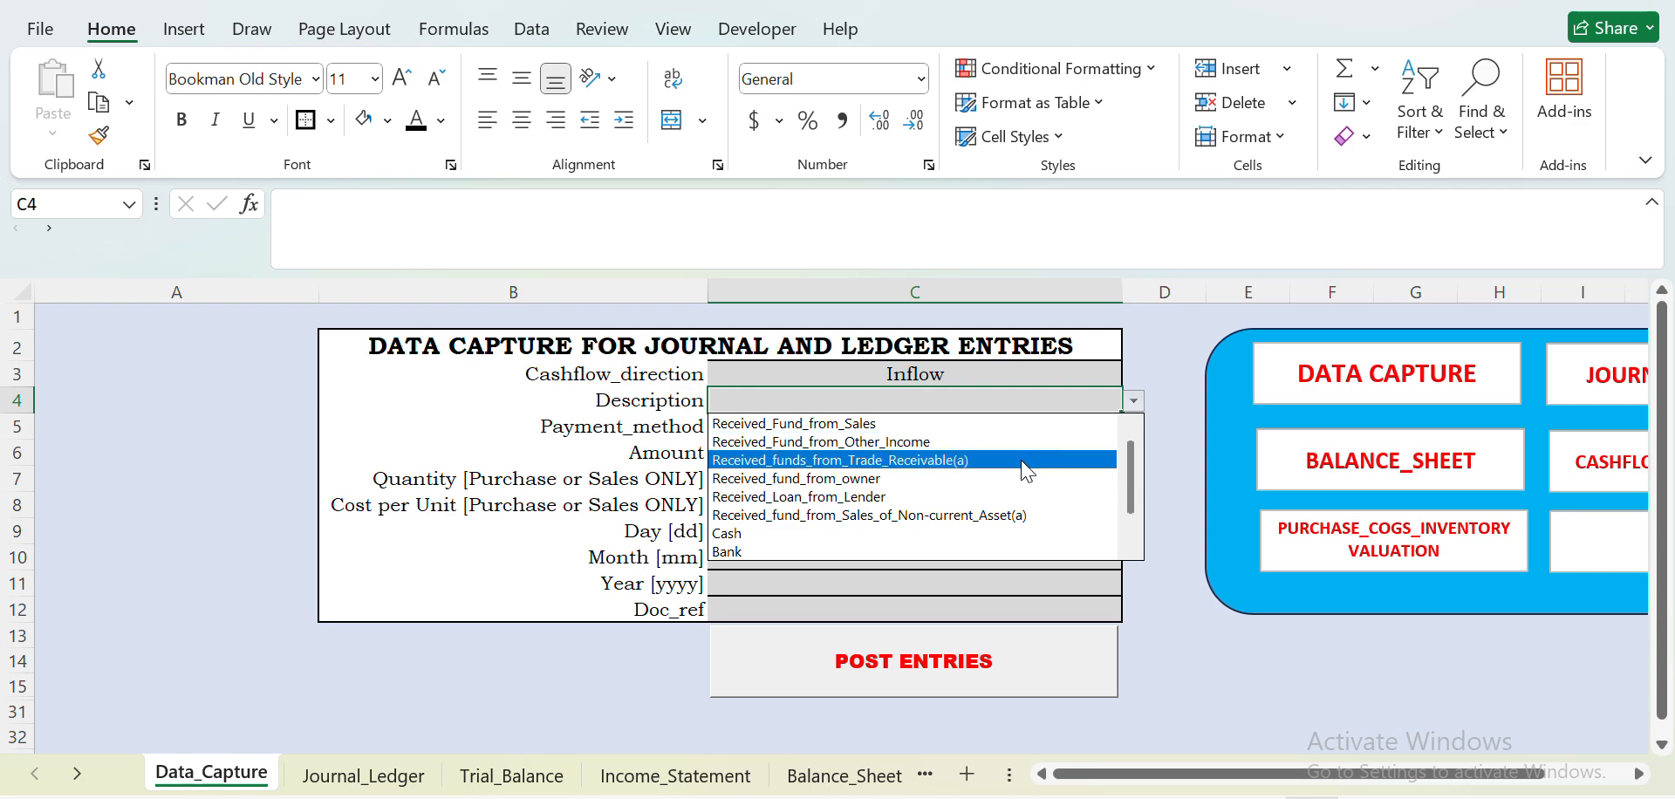
pyautogui.click(995, 479)
# - Set the inflow entry's Payment_method to Bank and its Amount to 50000000
pyautogui.click(891, 424)
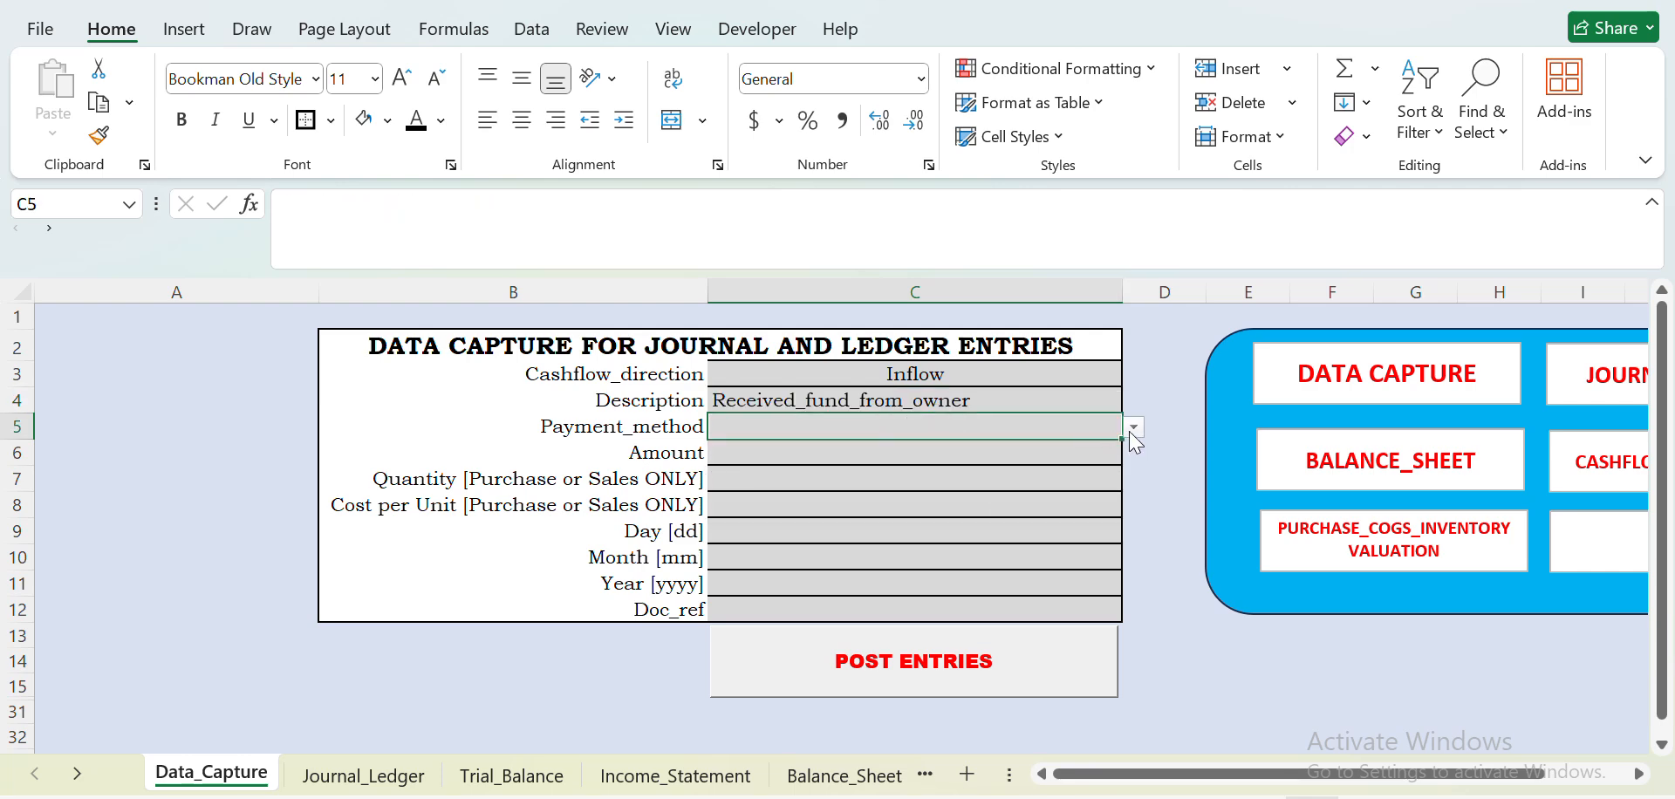
pyautogui.click(1134, 428)
pyautogui.click(877, 579)
pyautogui.click(805, 460)
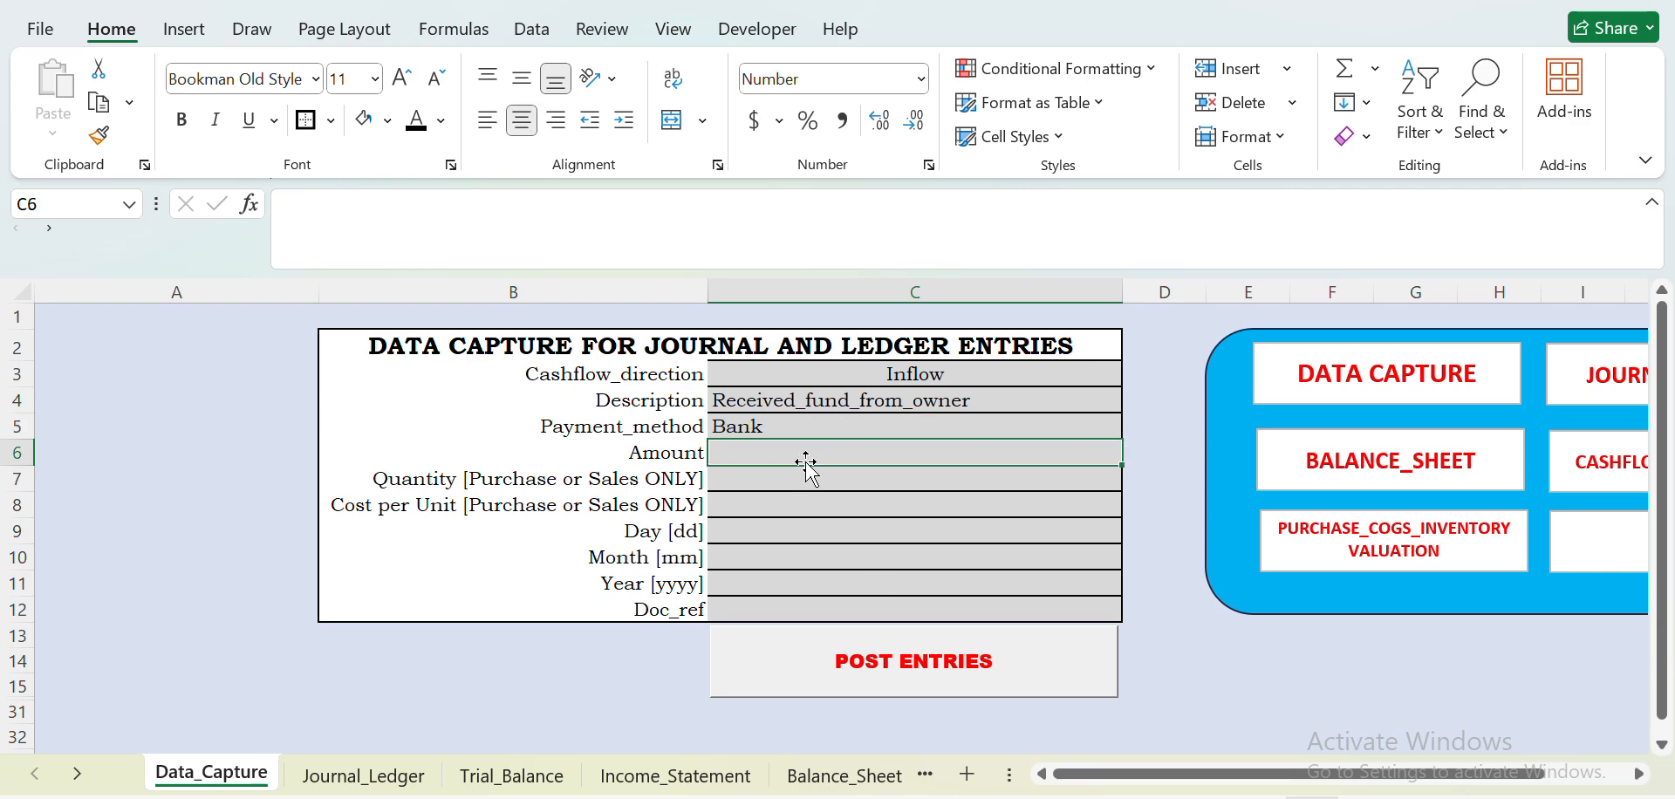
pyautogui.doubleClick(805, 460)
pyautogui.write('50000000')
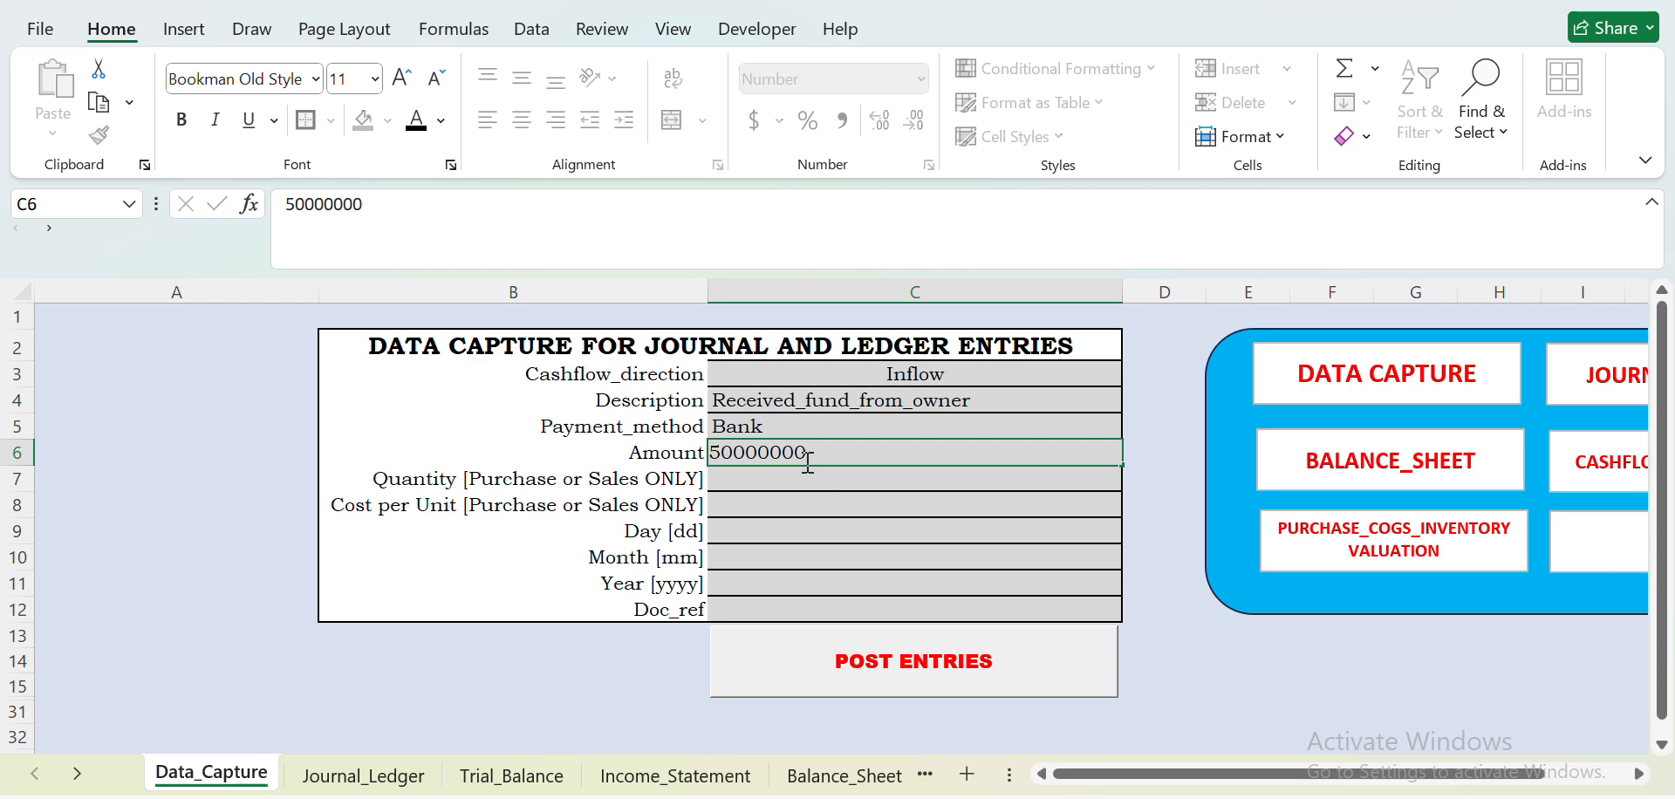
pyautogui.press('Return')
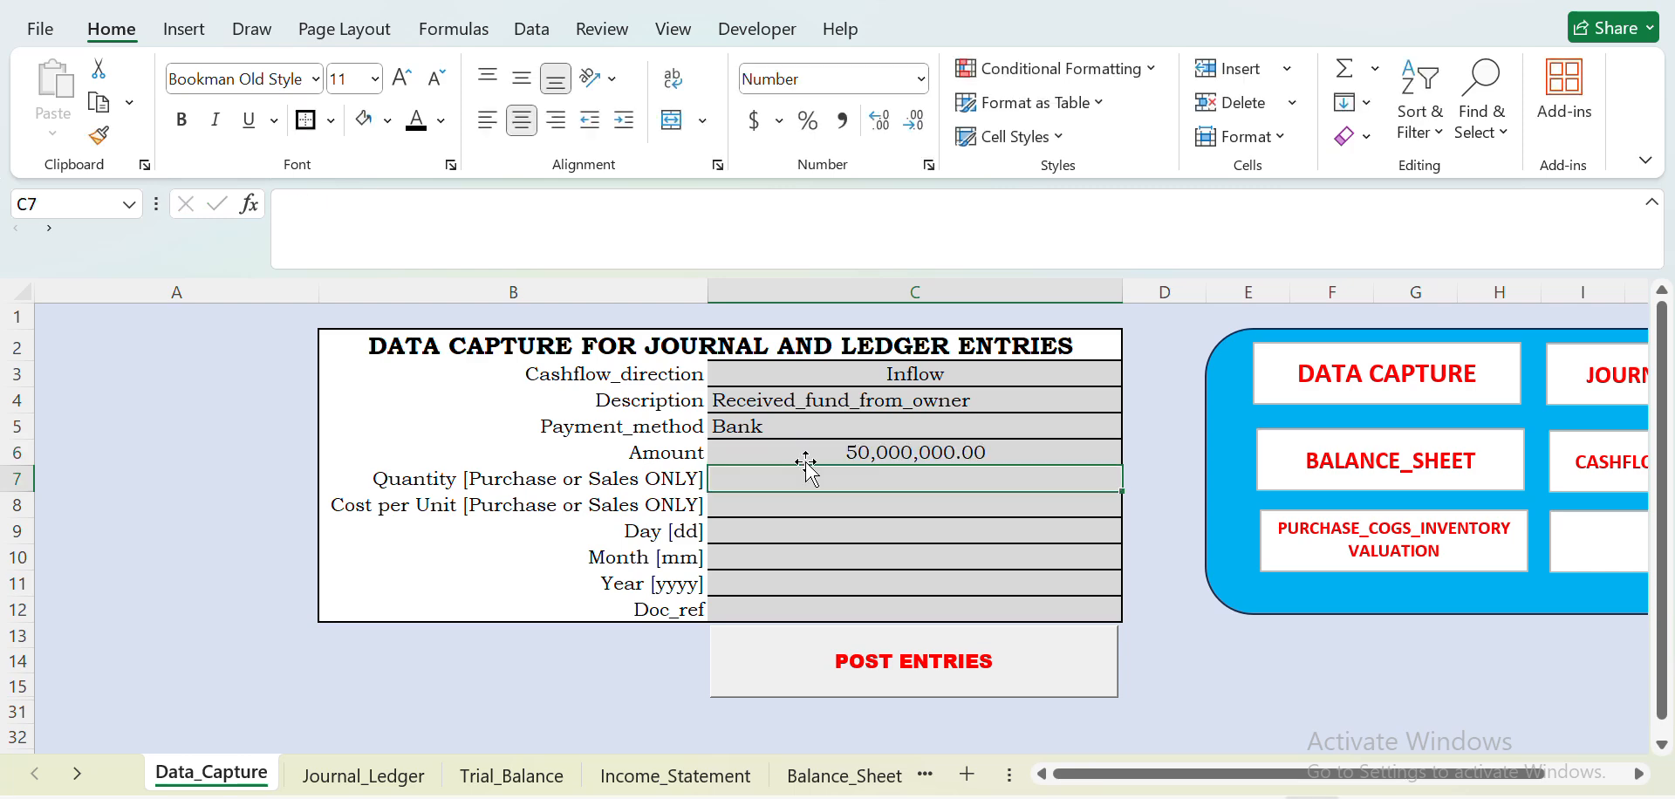
# - Leave quantity and unit cost blank, date the inflow entry day 1, month 1, year 2026, and post it
pyautogui.press('Return')
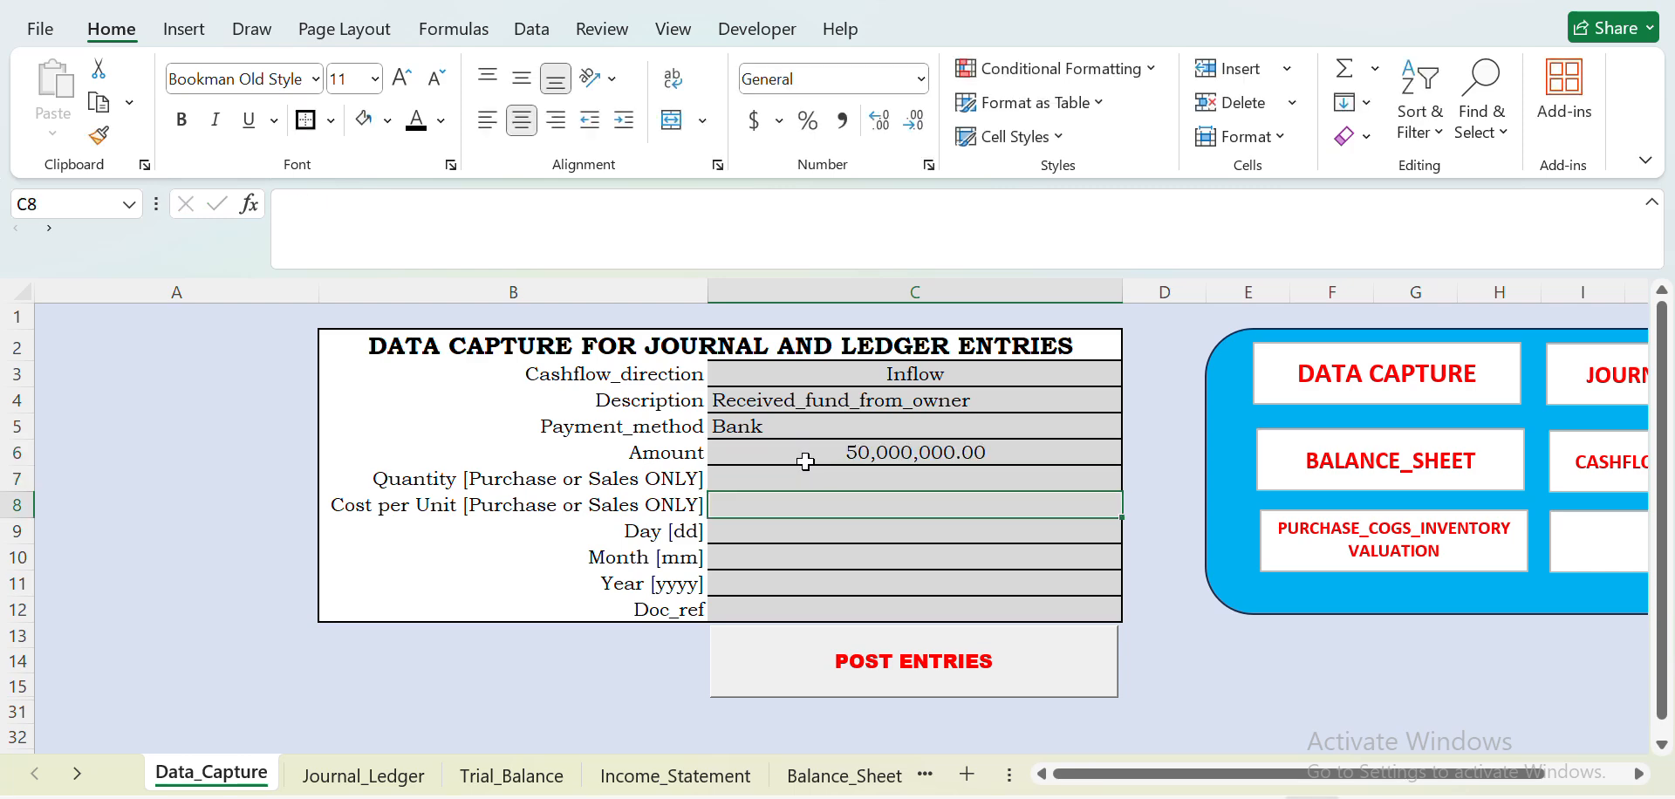
pyautogui.press('Return')
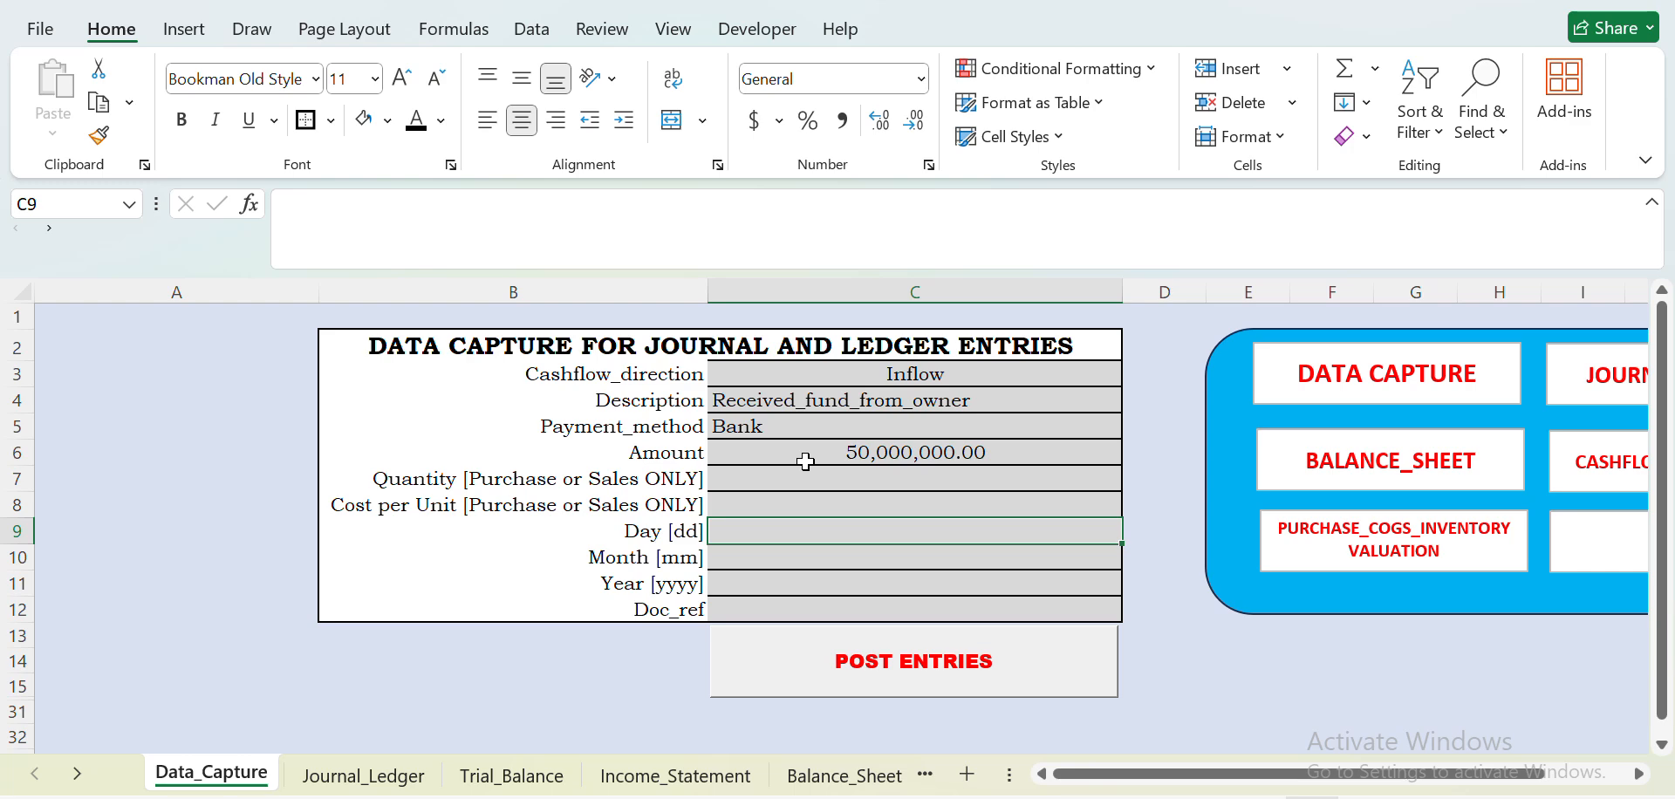
pyautogui.write('1')
pyautogui.press('Return')
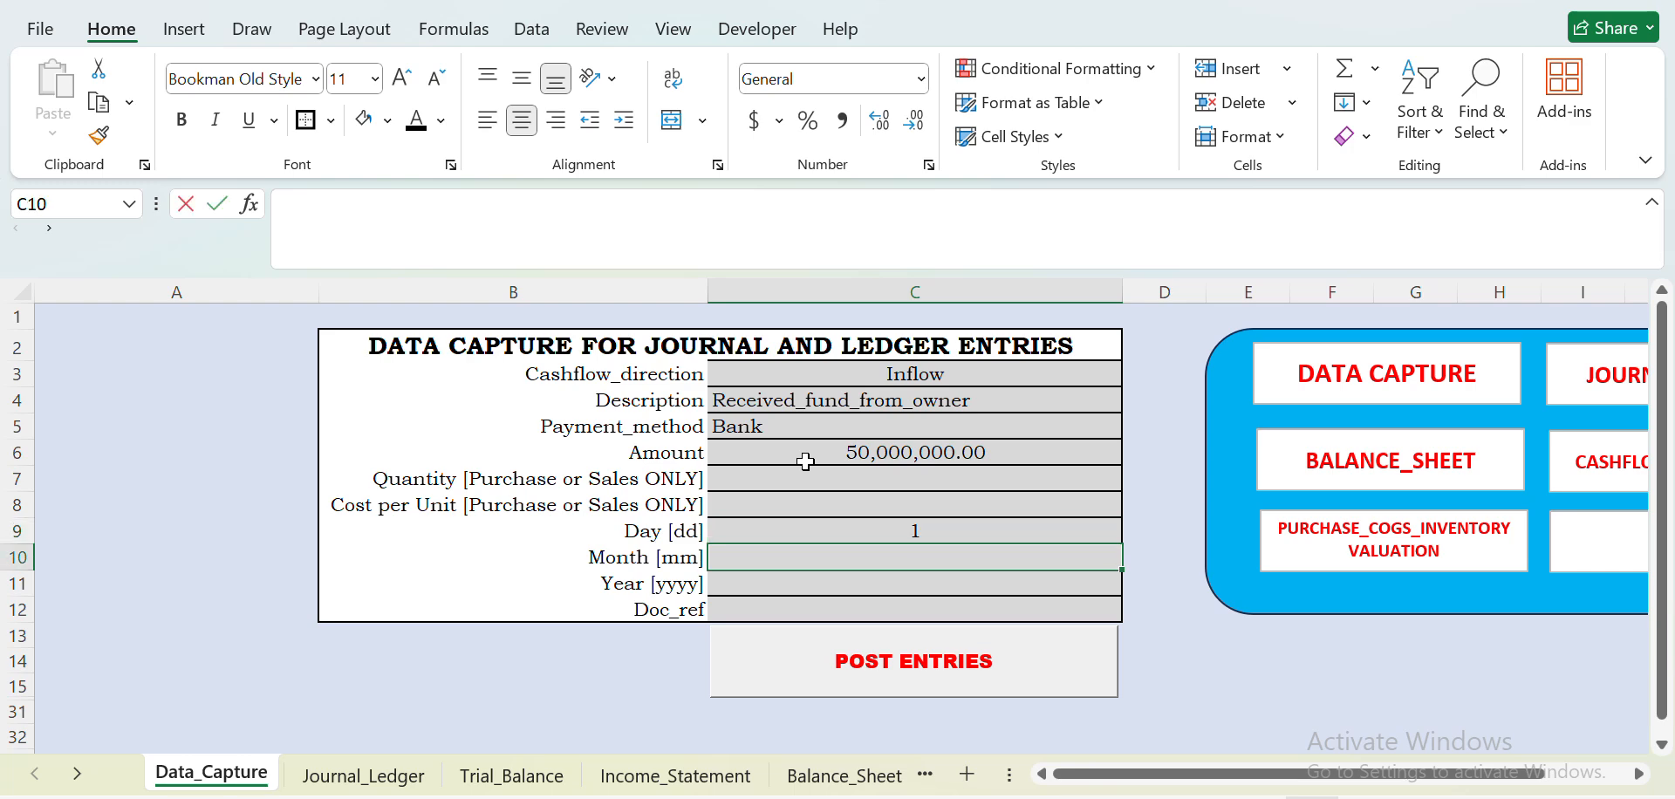
pyautogui.write('1')
pyautogui.press('Return')
pyautogui.write('20')
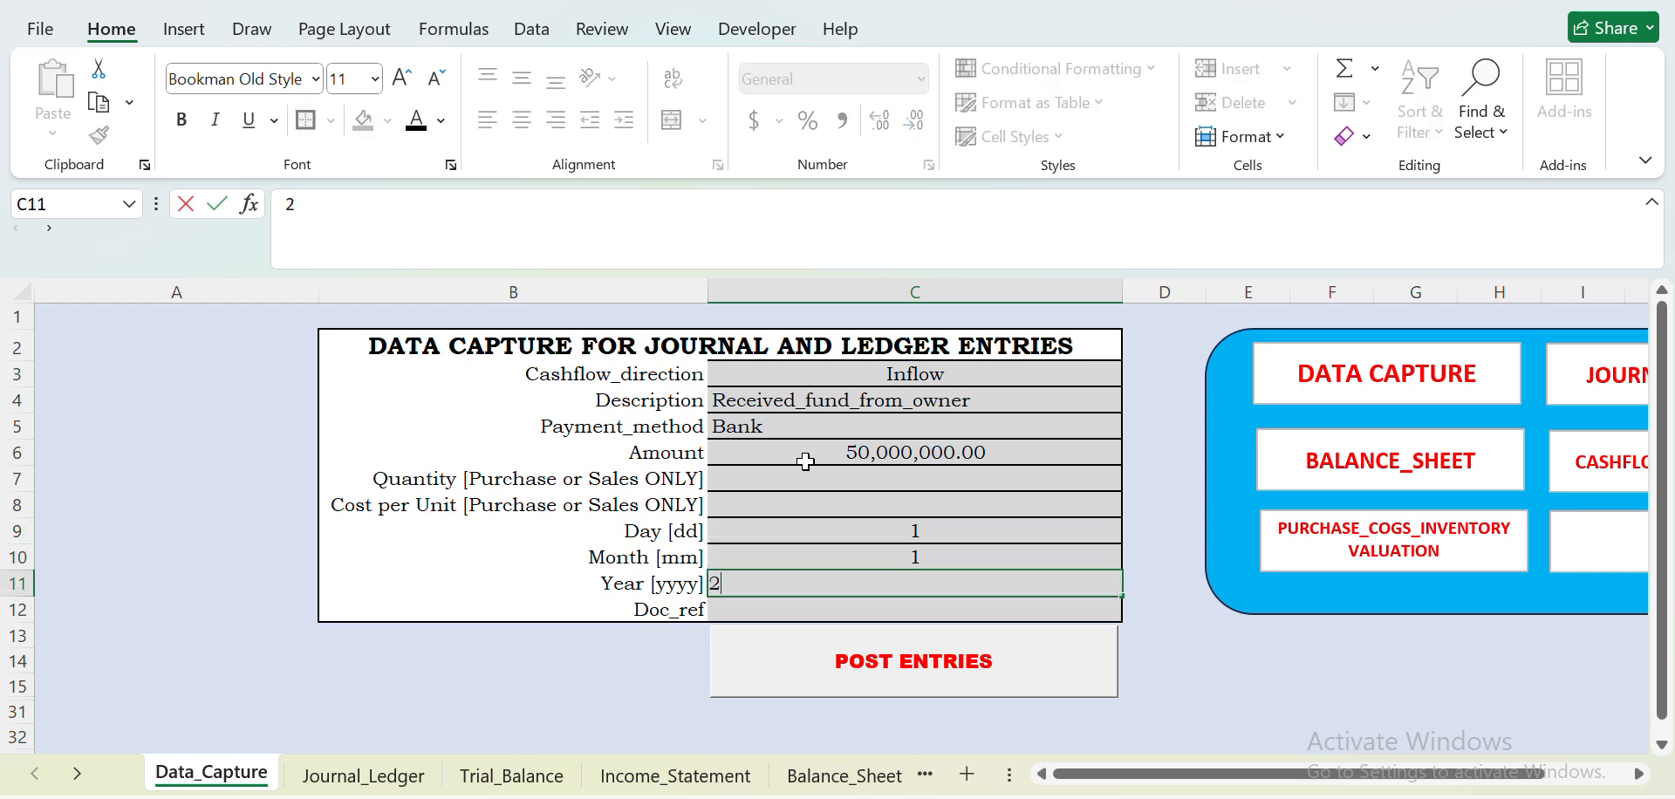
pyautogui.write('26')
pyautogui.click(982, 681)
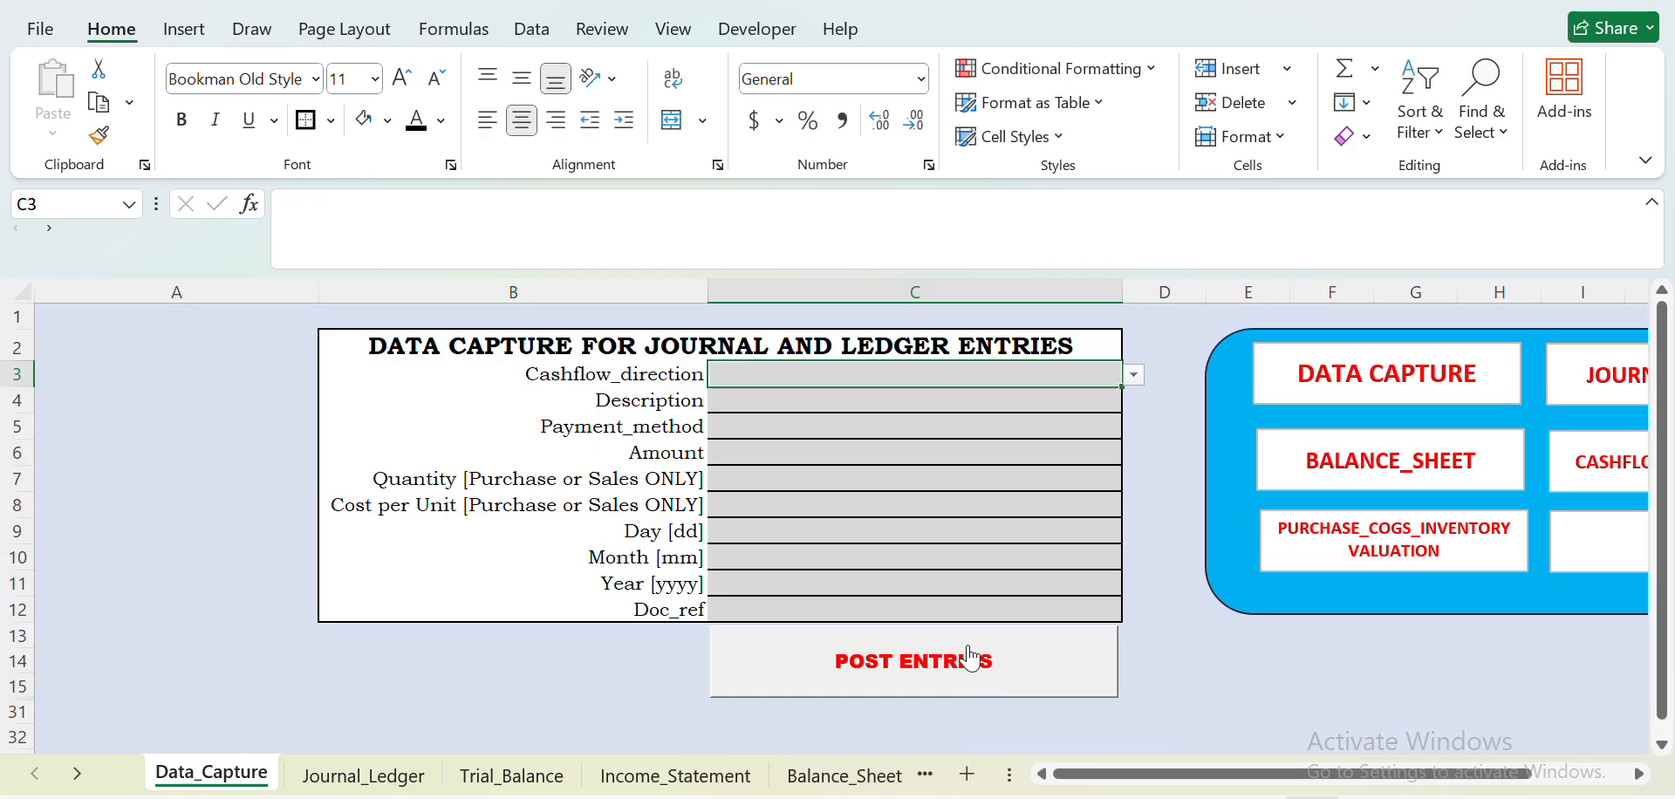
# - Start a new entry with Cashflow_direction Outflow and Description Paid_funds_for_Purchase
pyautogui.click(1133, 376)
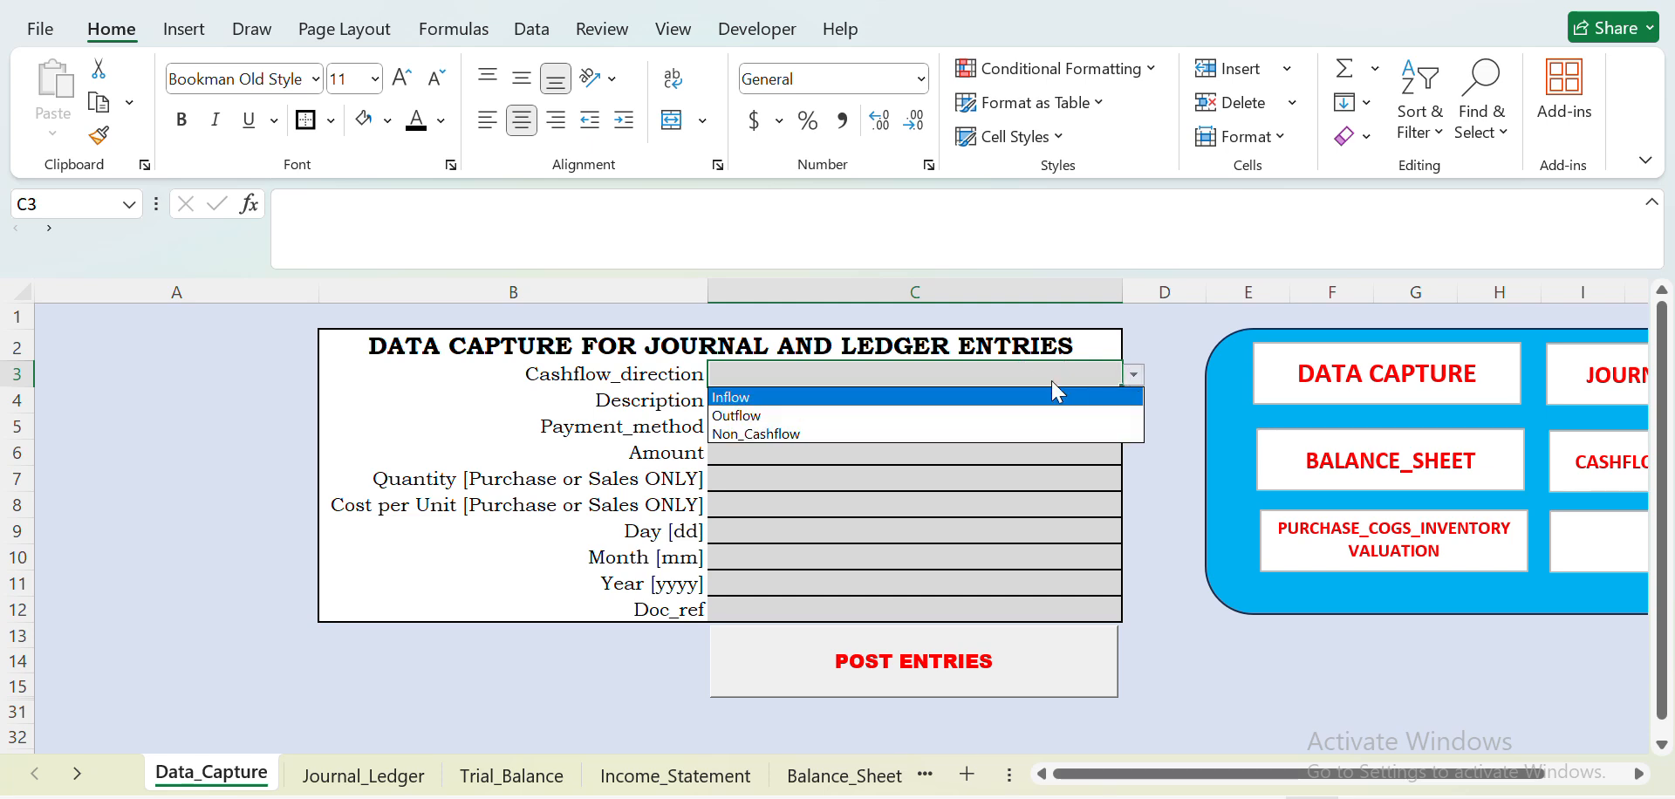
pyautogui.click(965, 421)
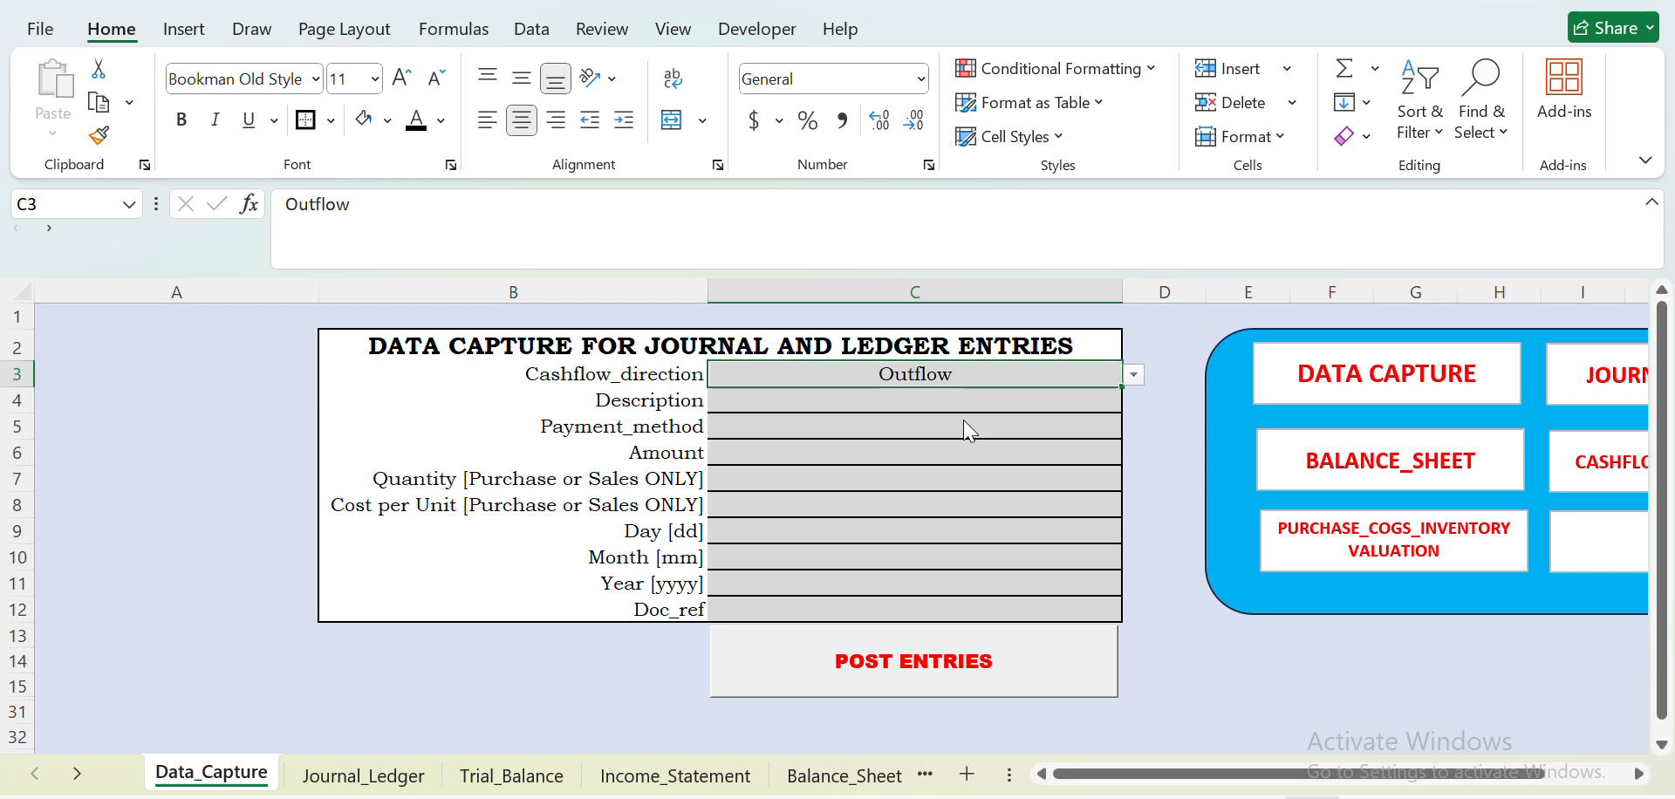
pyautogui.press('Return')
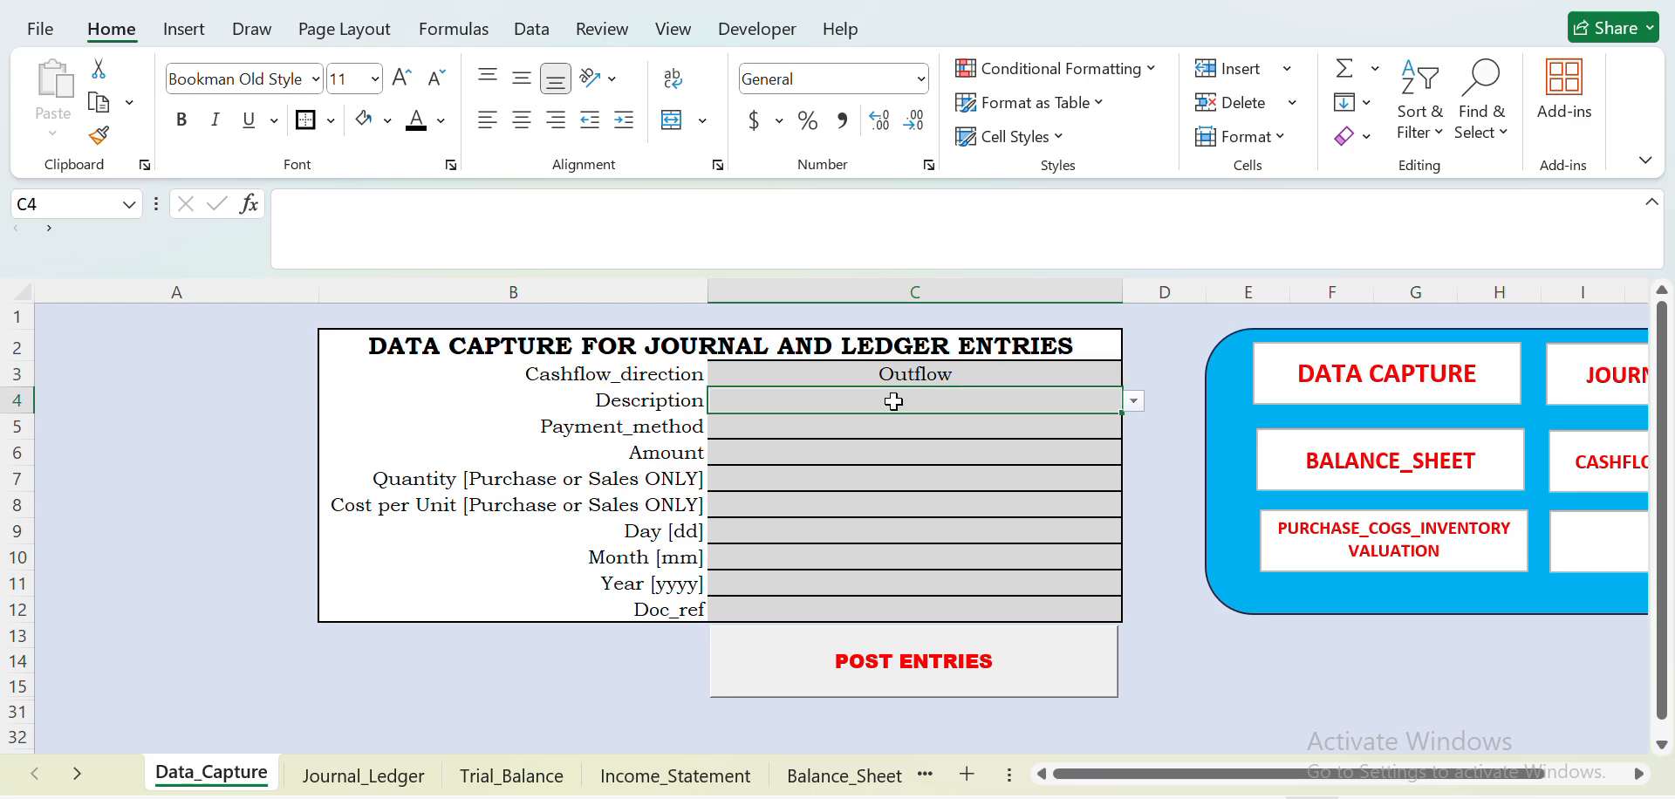
pyautogui.click(1132, 404)
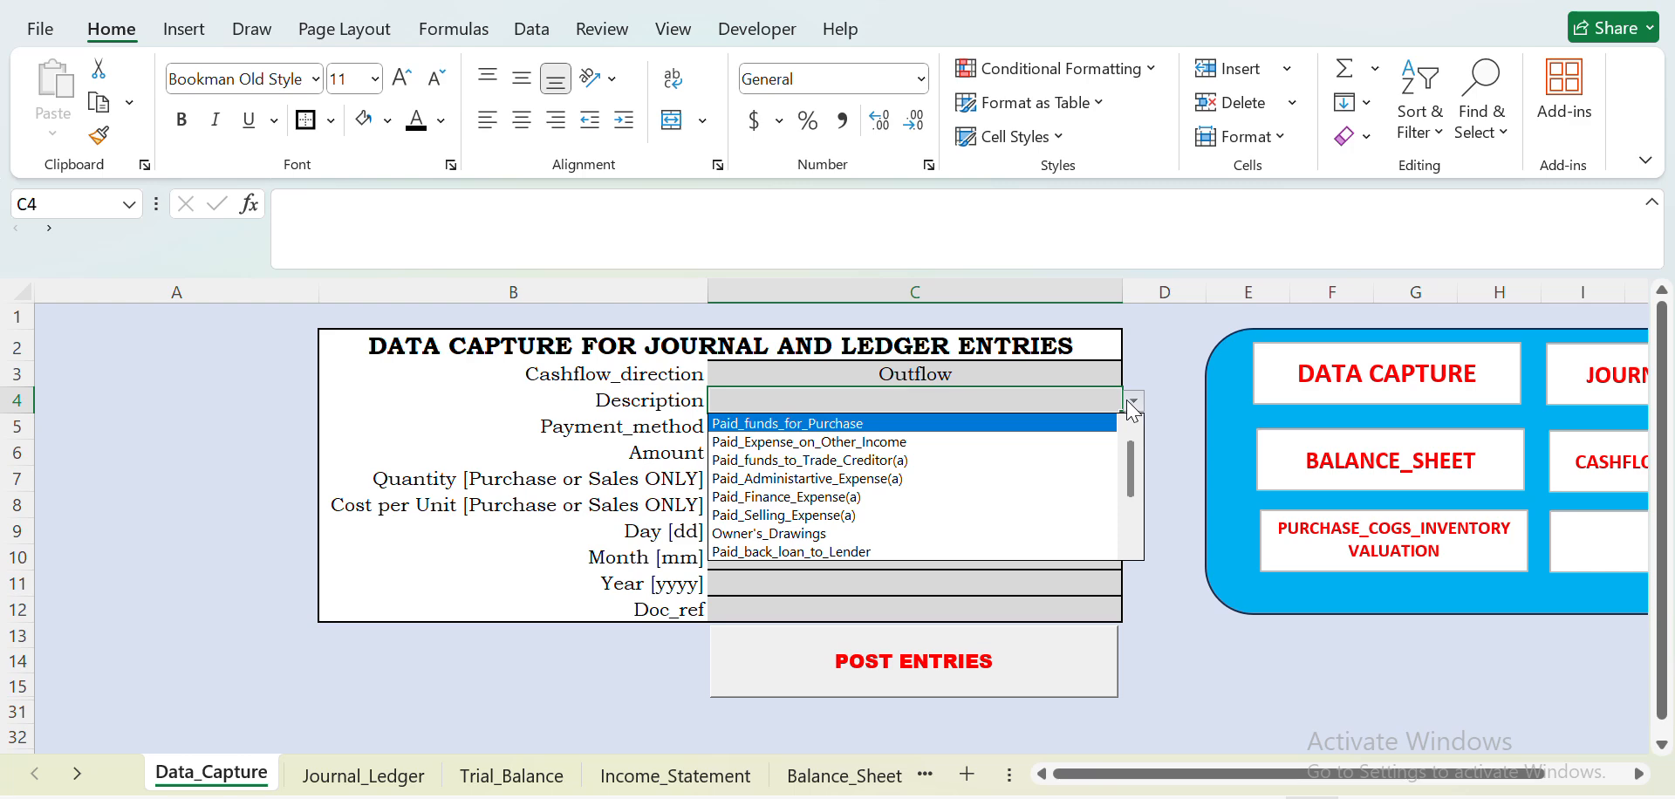
pyautogui.press('Escape')
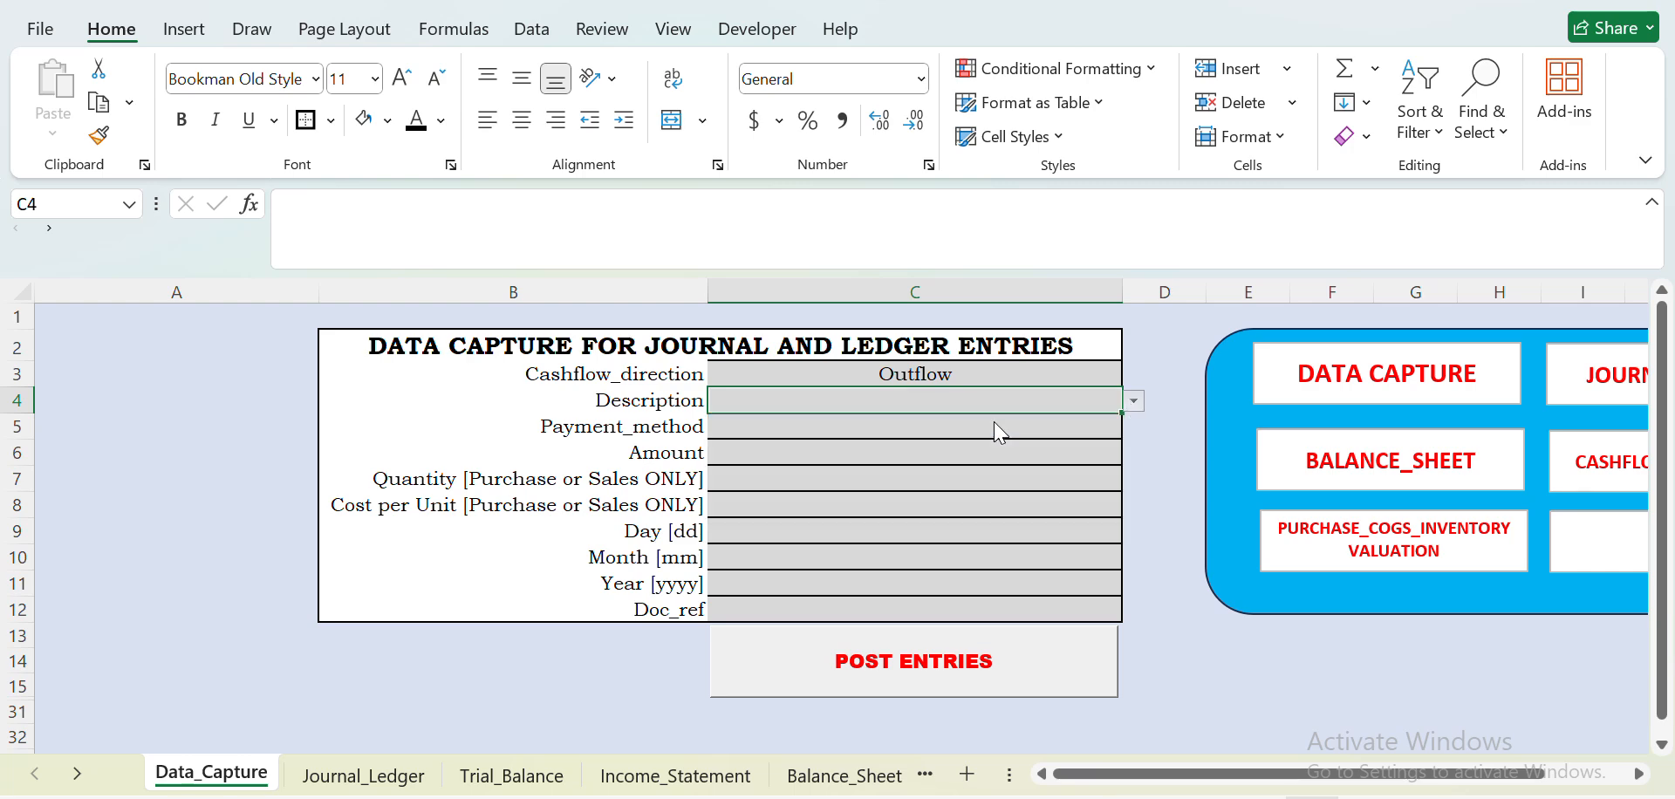
pyautogui.click(928, 422)
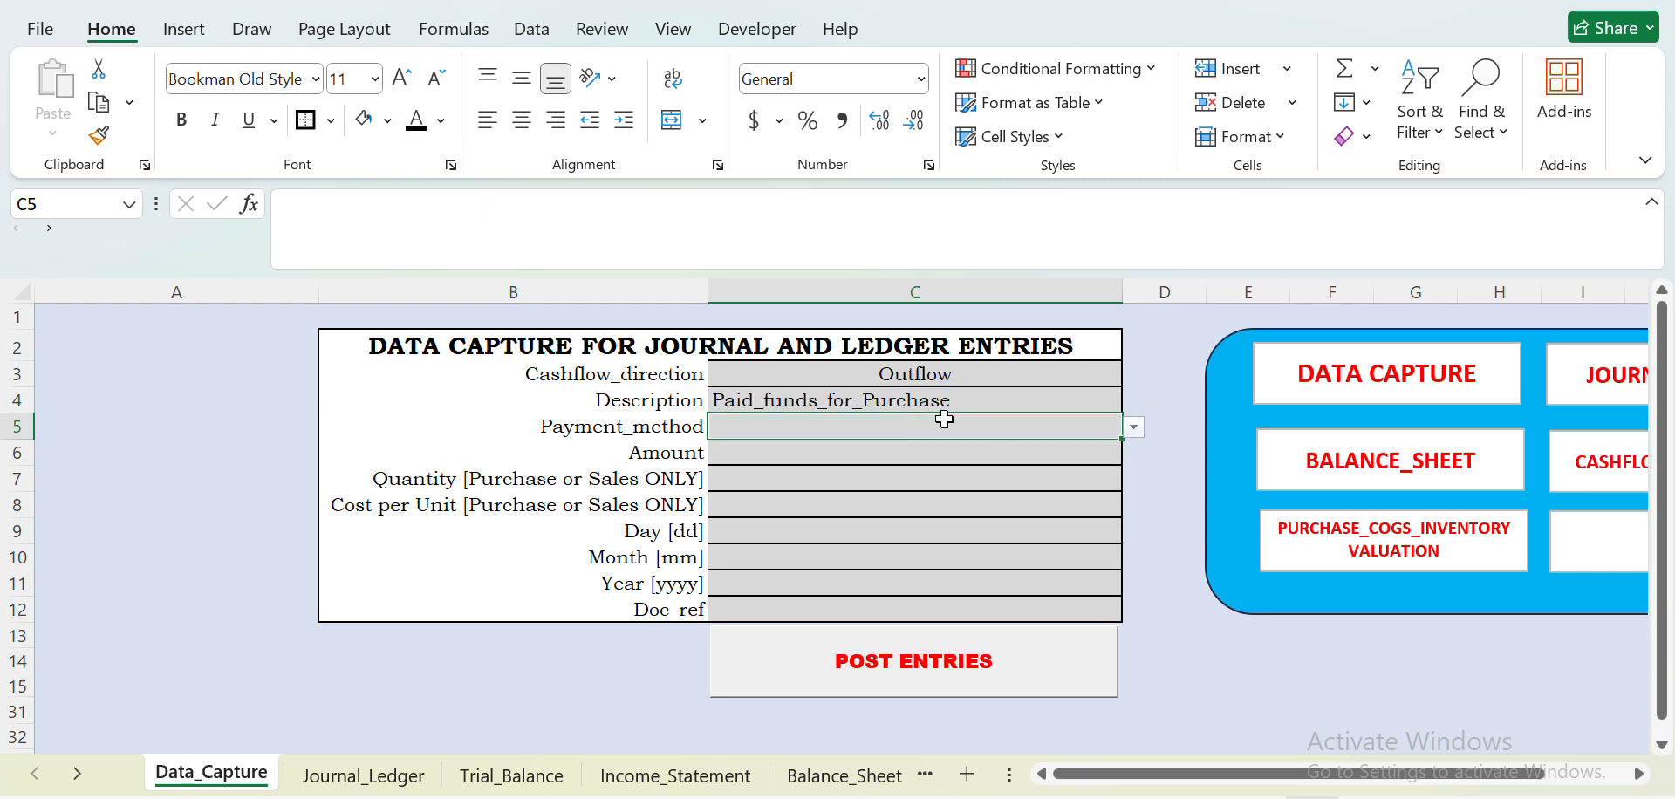
# - Set the purchase entry's Payment_method to Bank and its Amount to 10000000
pyautogui.click(1134, 428)
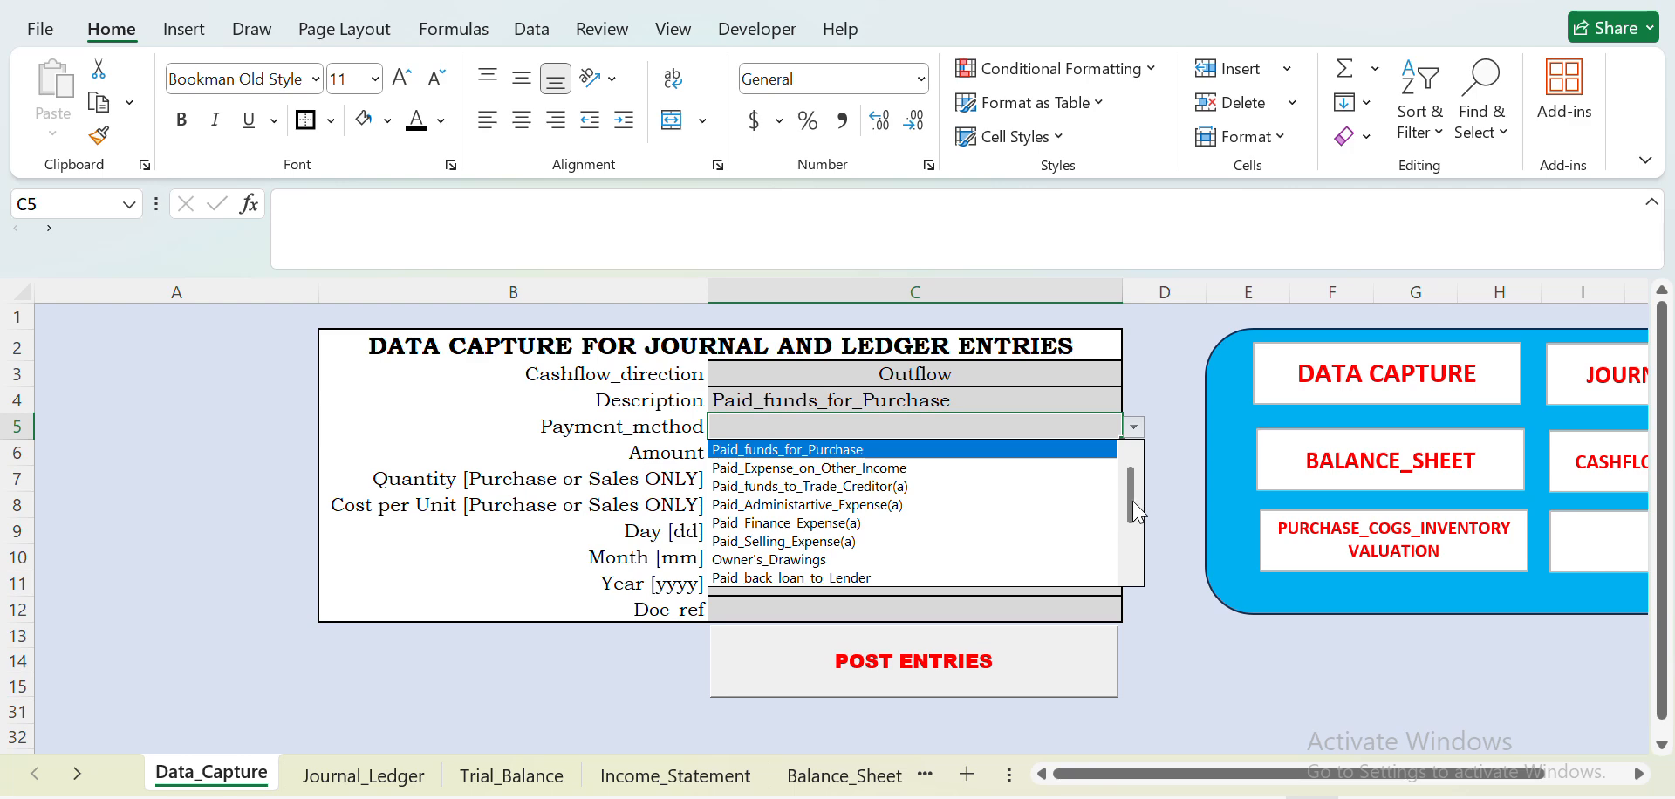
pyautogui.moveTo(1134, 505); pyautogui.dragTo(1133, 517)
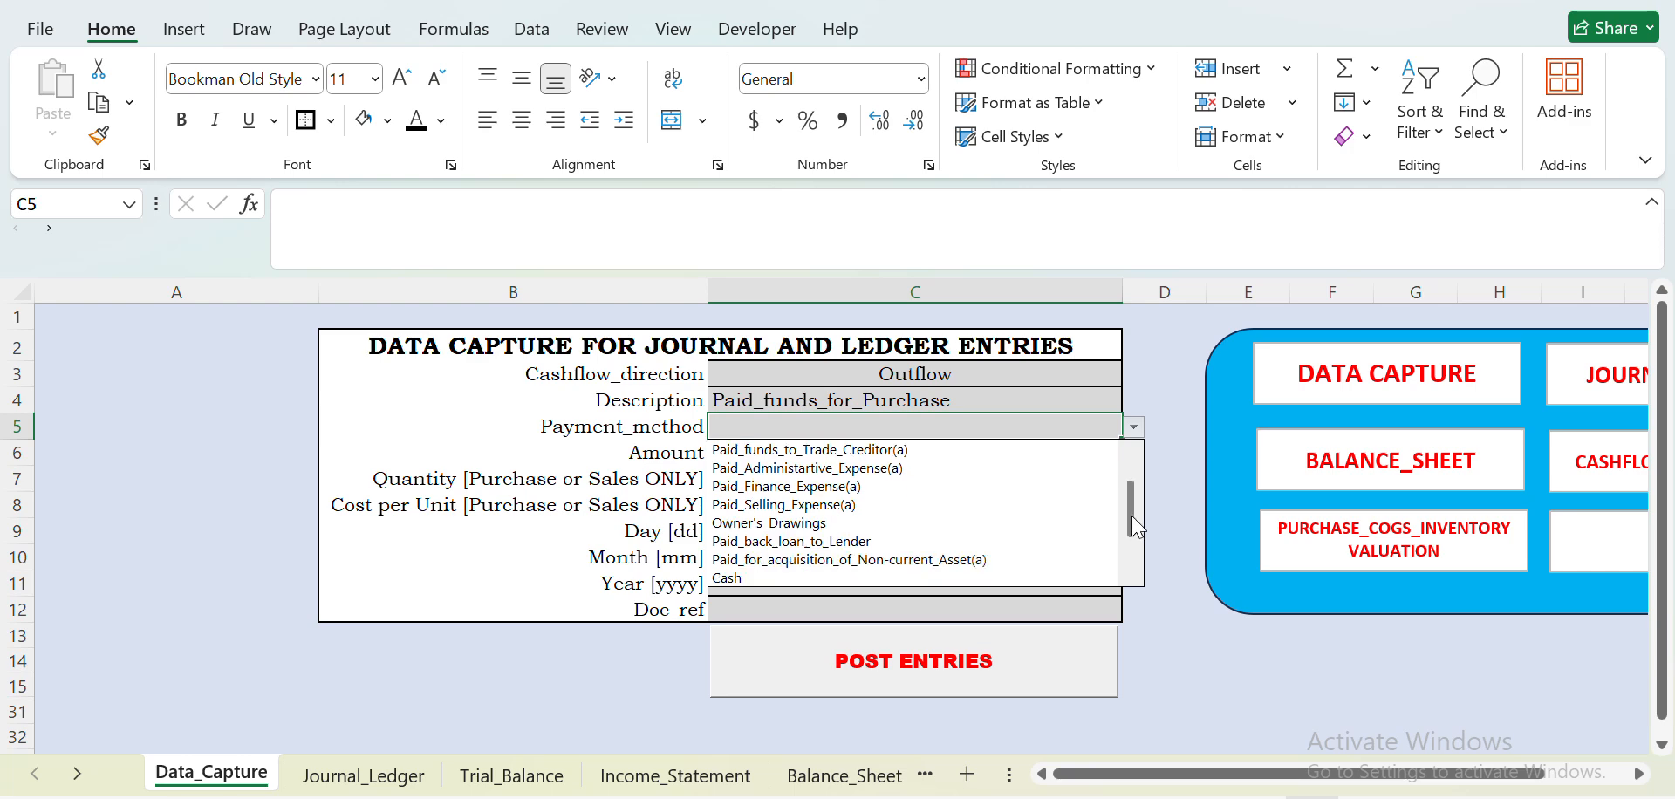
pyautogui.click(1131, 580)
pyautogui.click(846, 579)
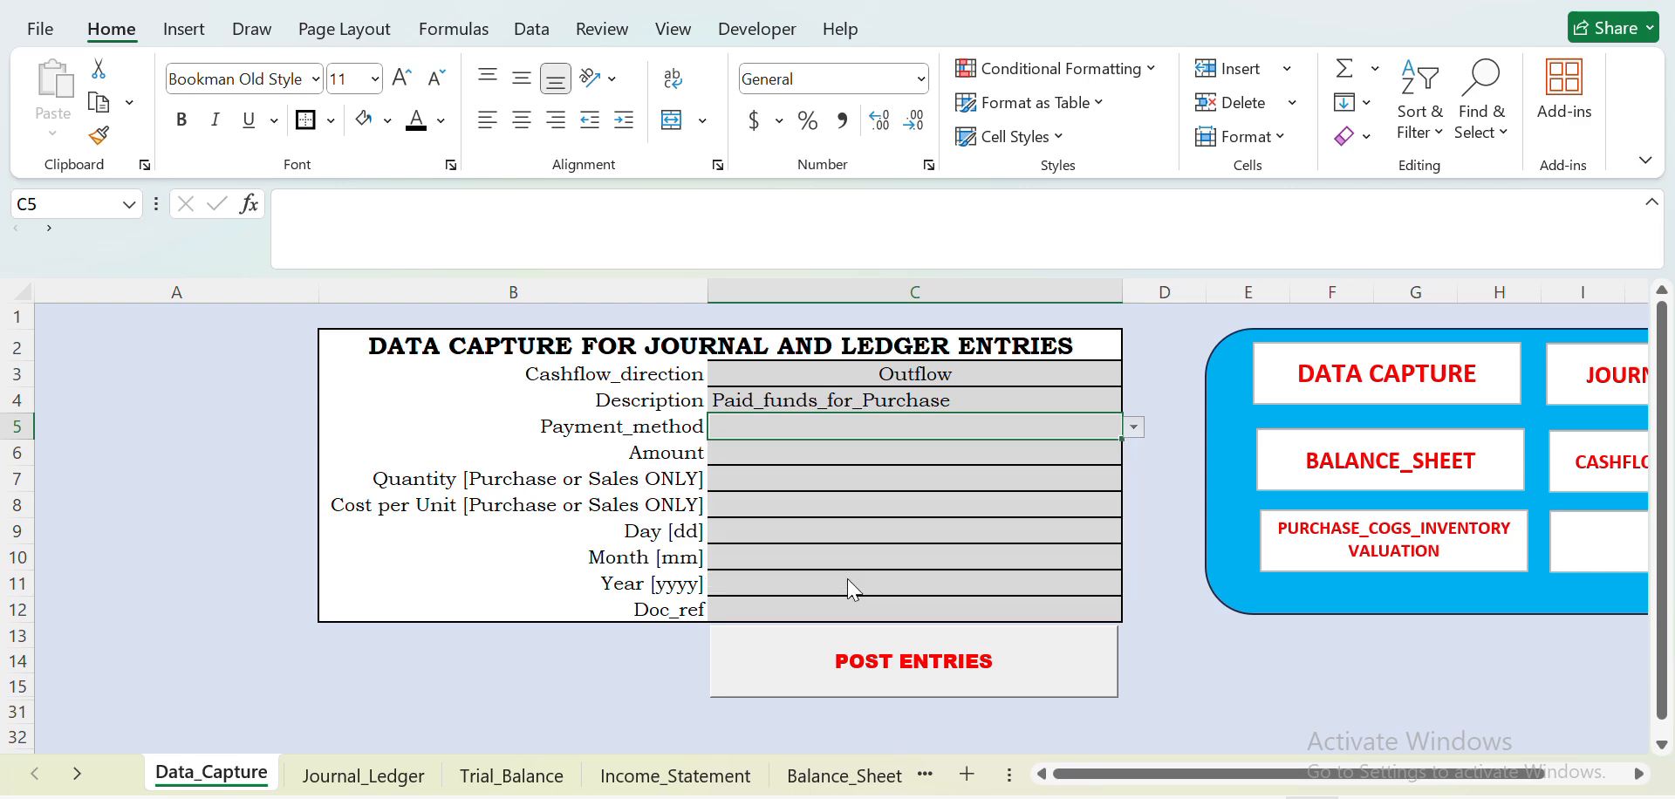
pyautogui.click(805, 451)
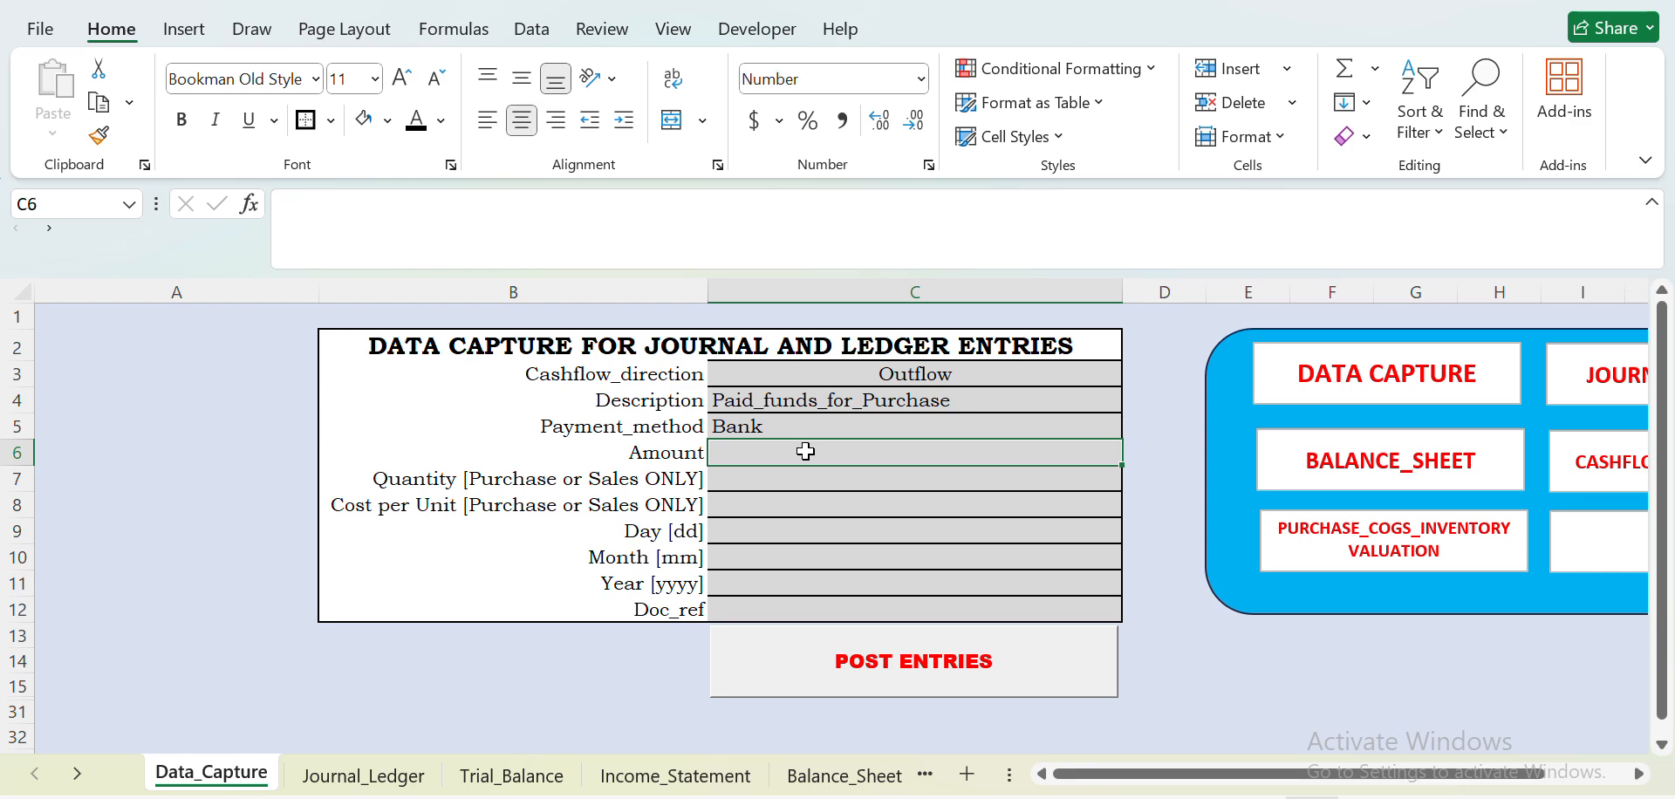
pyautogui.write('1')
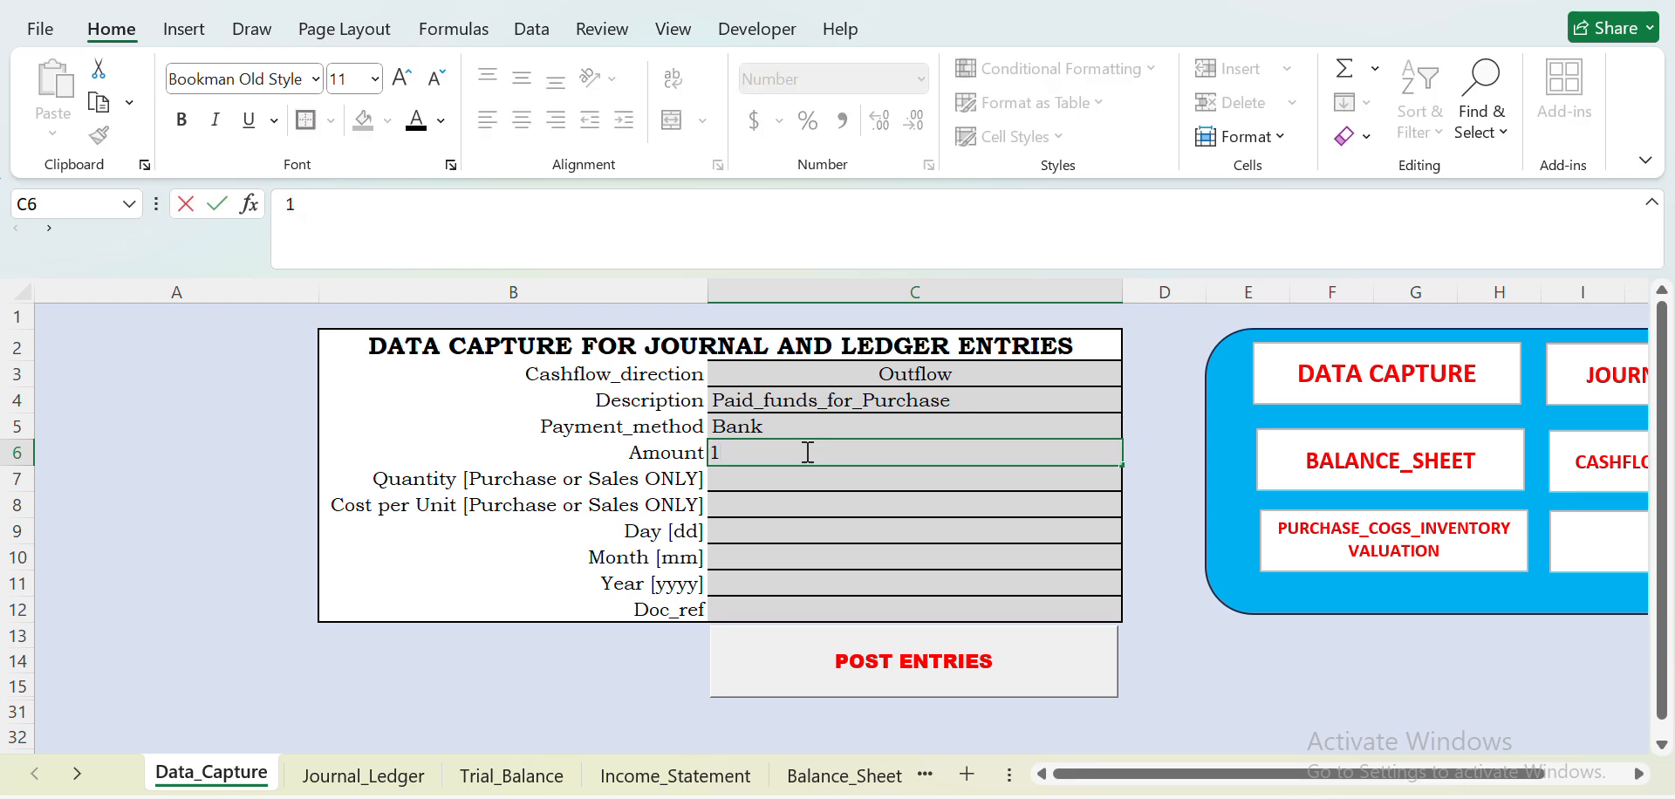
pyautogui.write('0000000')
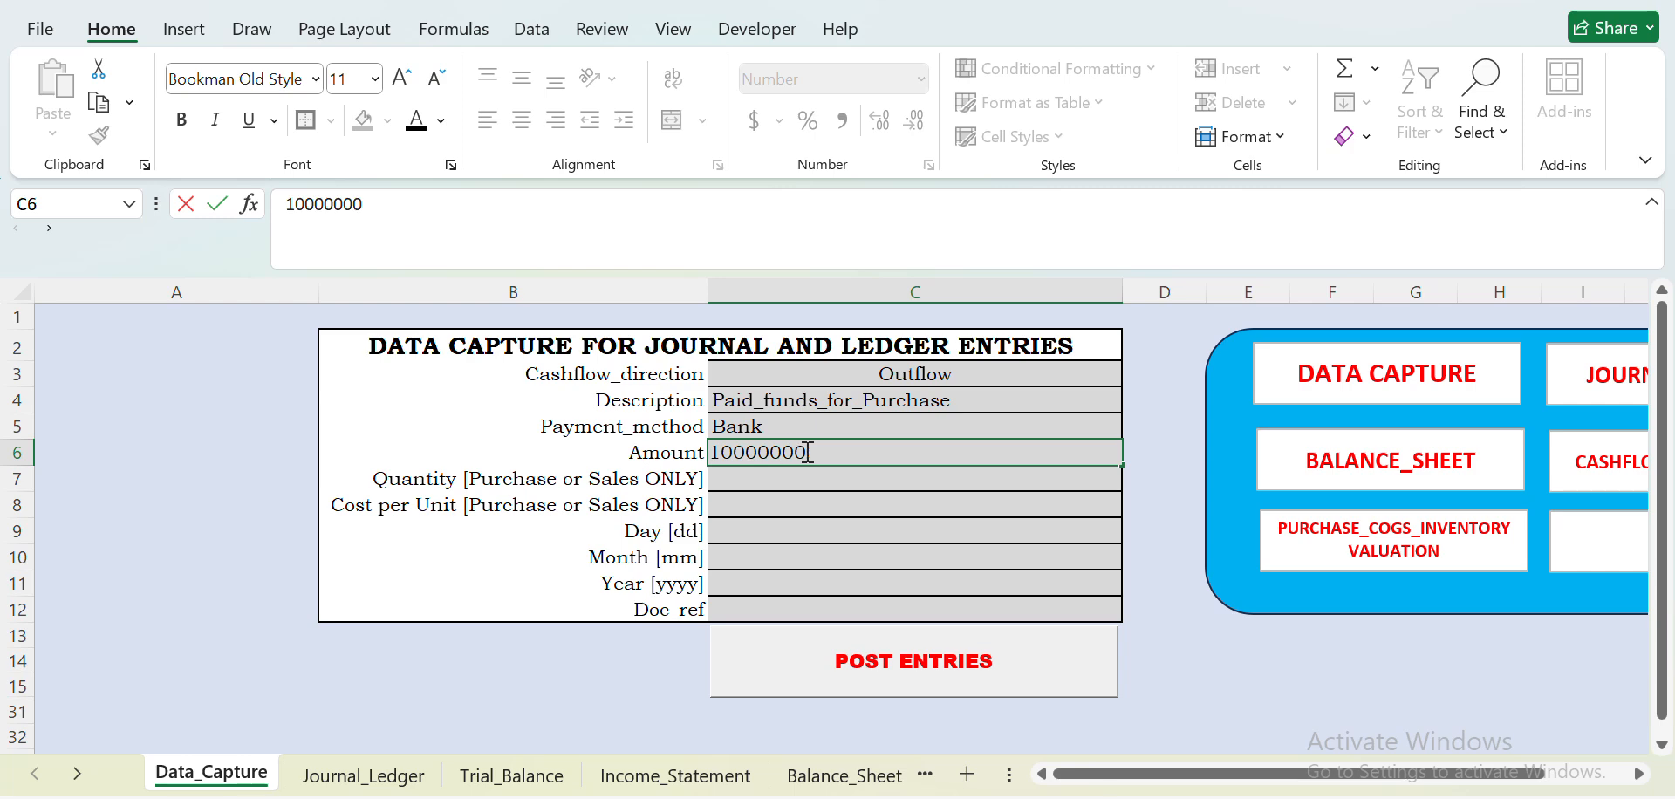
pyautogui.press('Return')
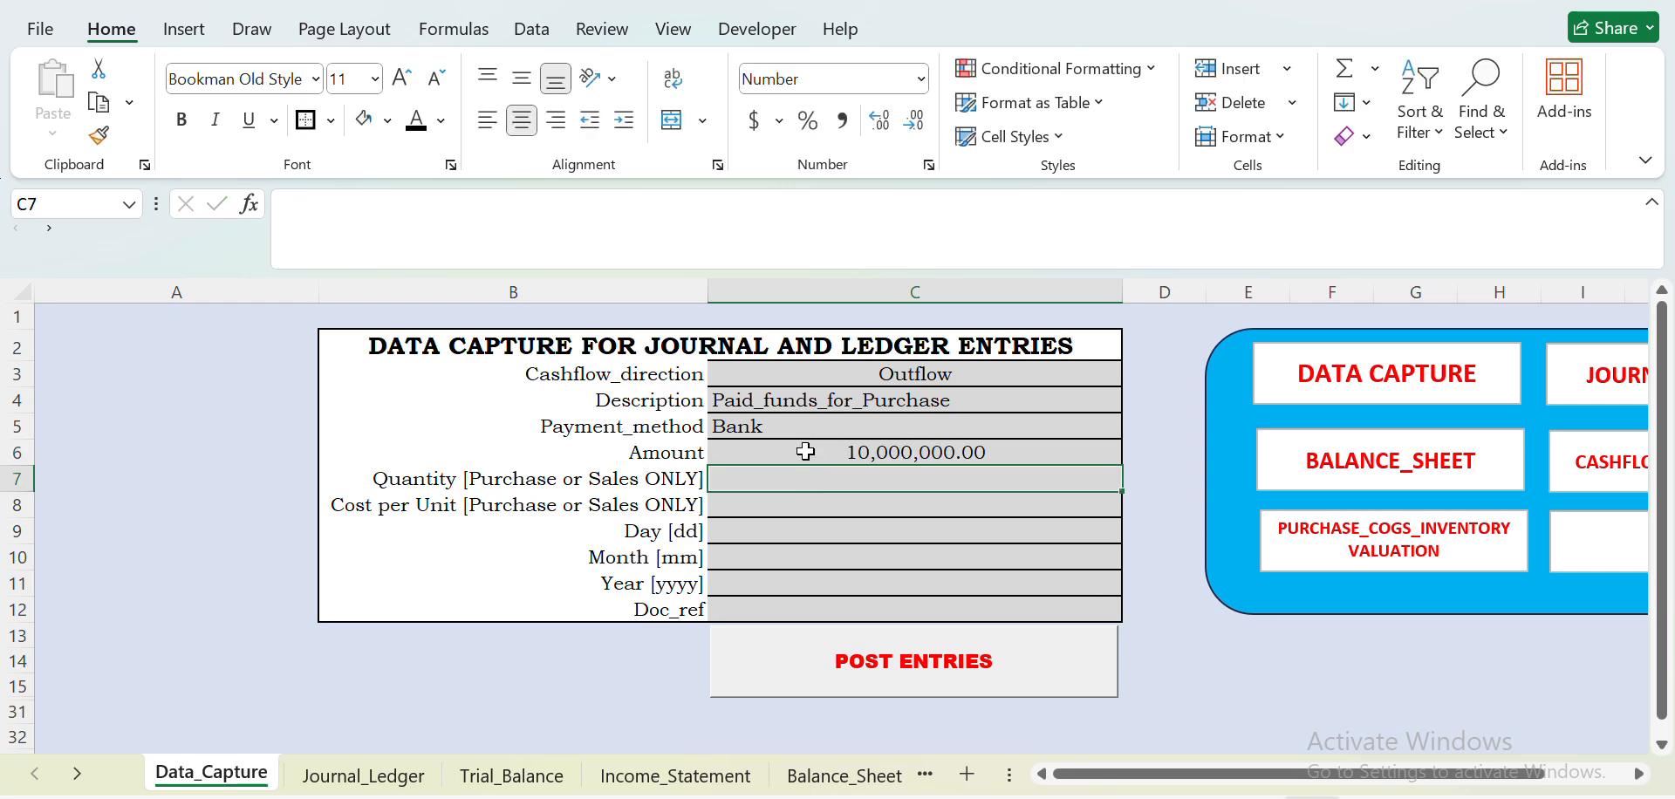
# - Enter a Quantity of 100000 and a Cost per Unit of 100 for the purchase
pyautogui.write('100000')
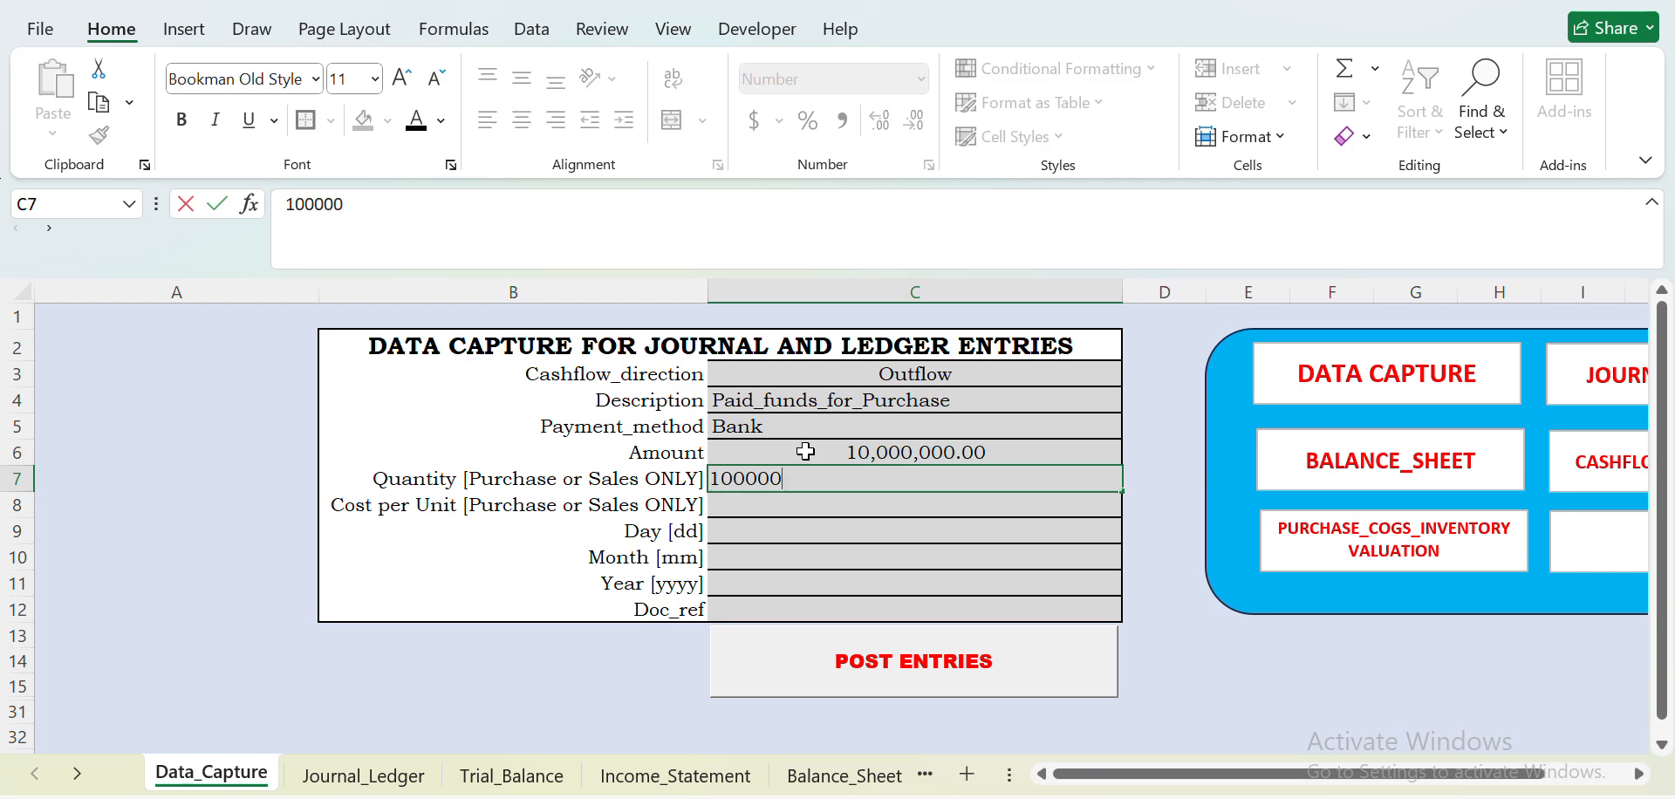
pyautogui.press('Return')
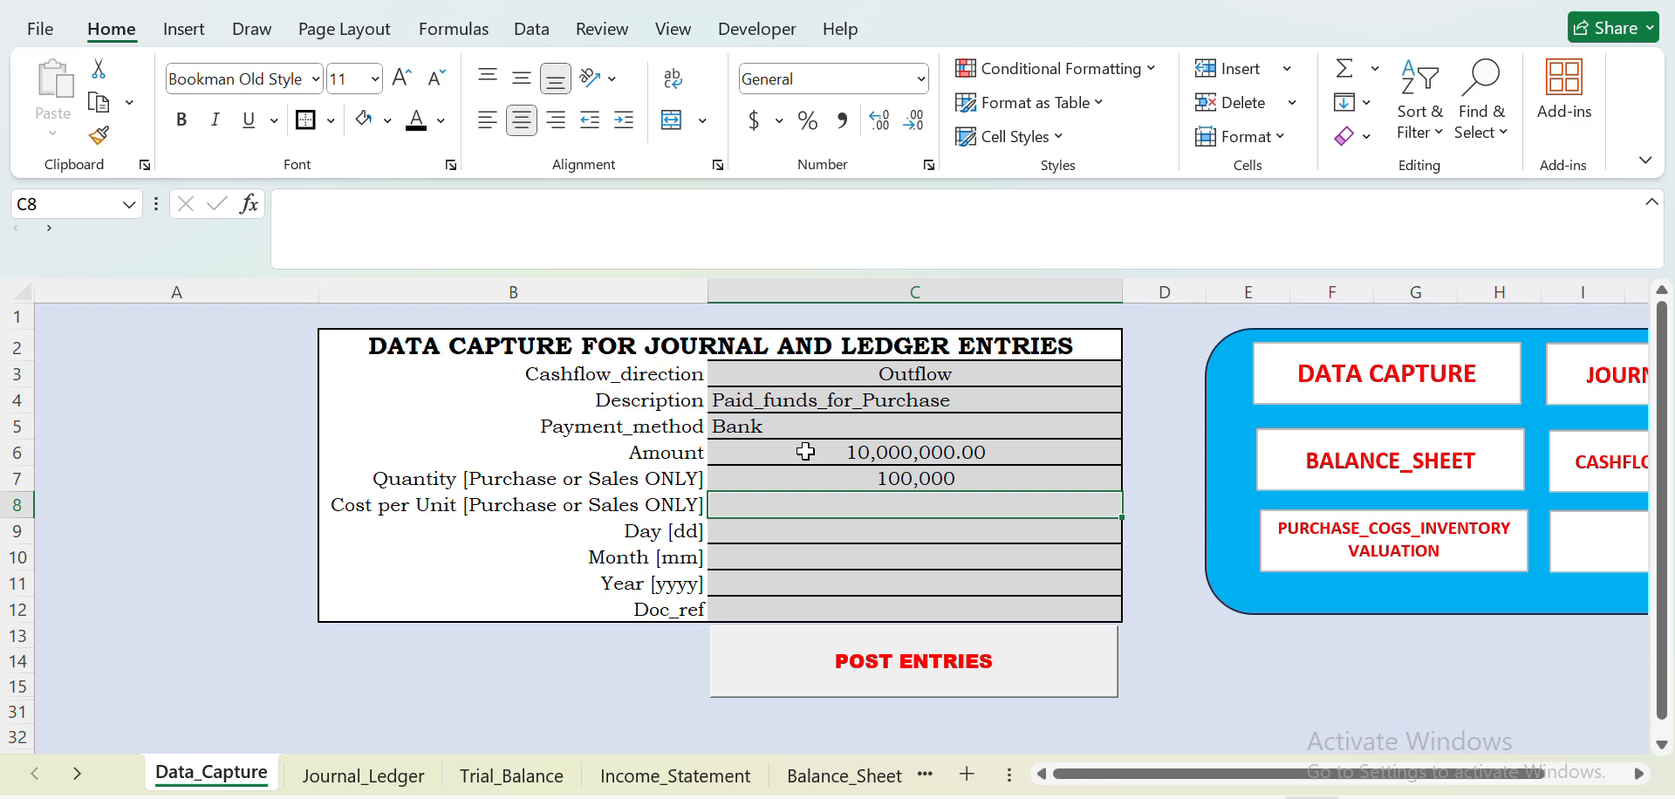
pyautogui.write('100')
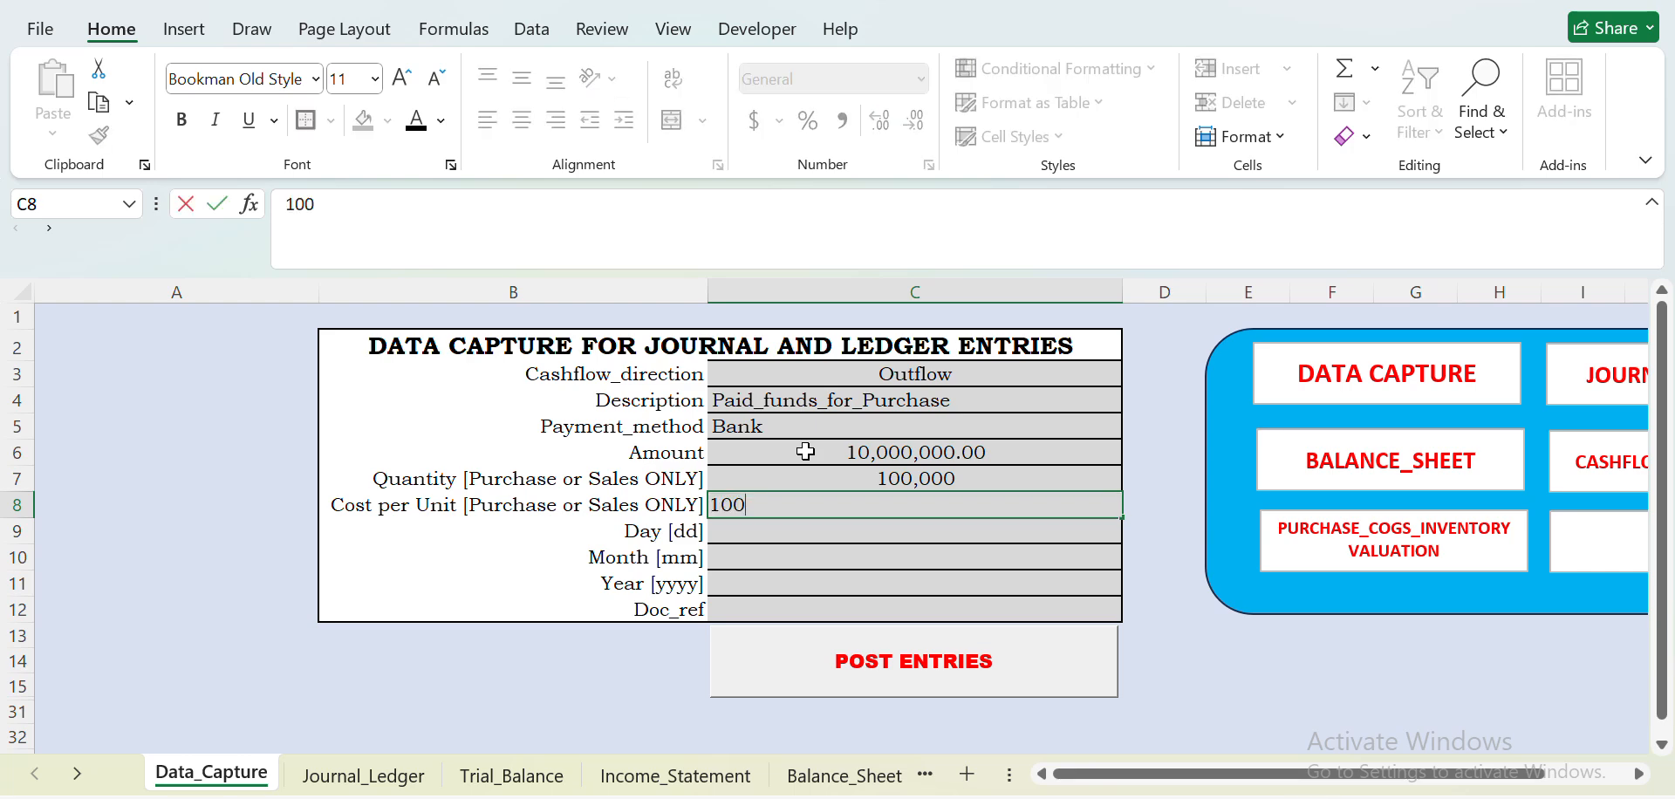
pyautogui.press('Return')
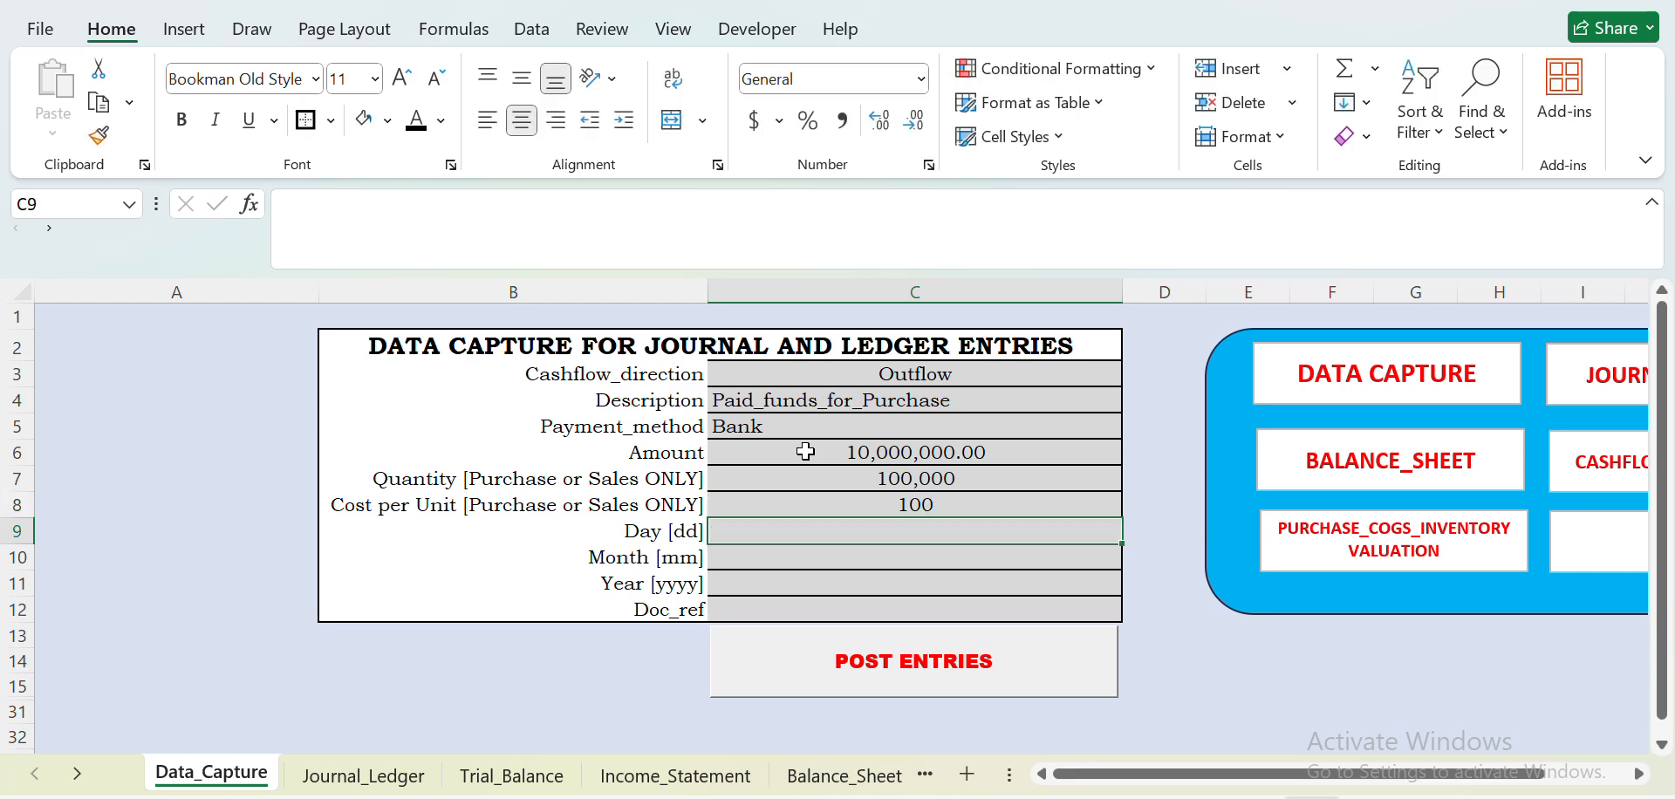
# - Date the purchase entry day 3, month 1, year 2026
pyautogui.write('3')
pyautogui.press('Return')
pyautogui.write('1')
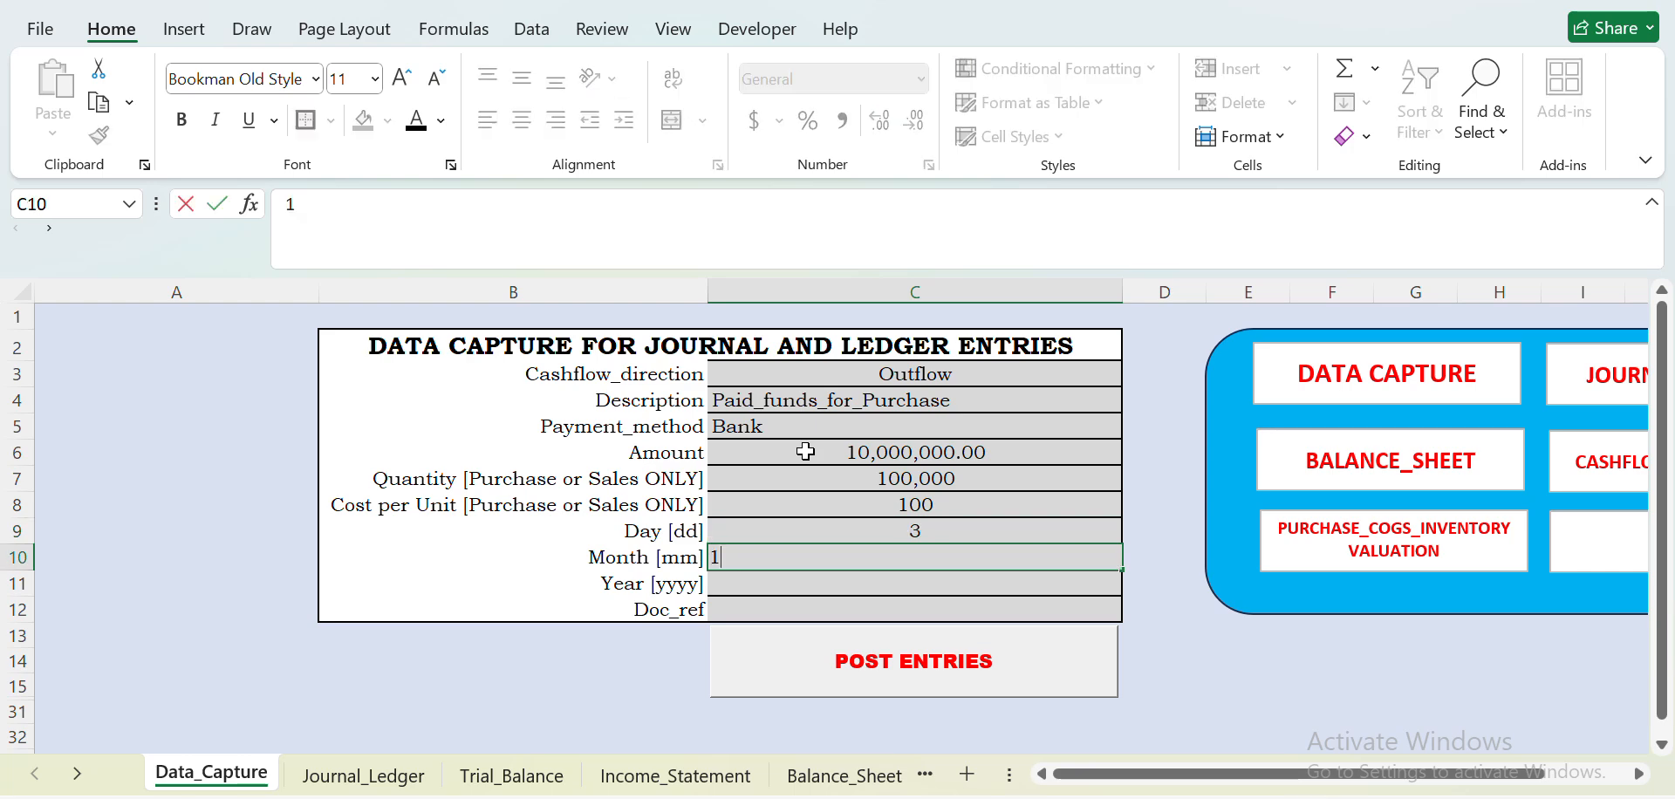
pyautogui.press('Return')
pyautogui.write('2')
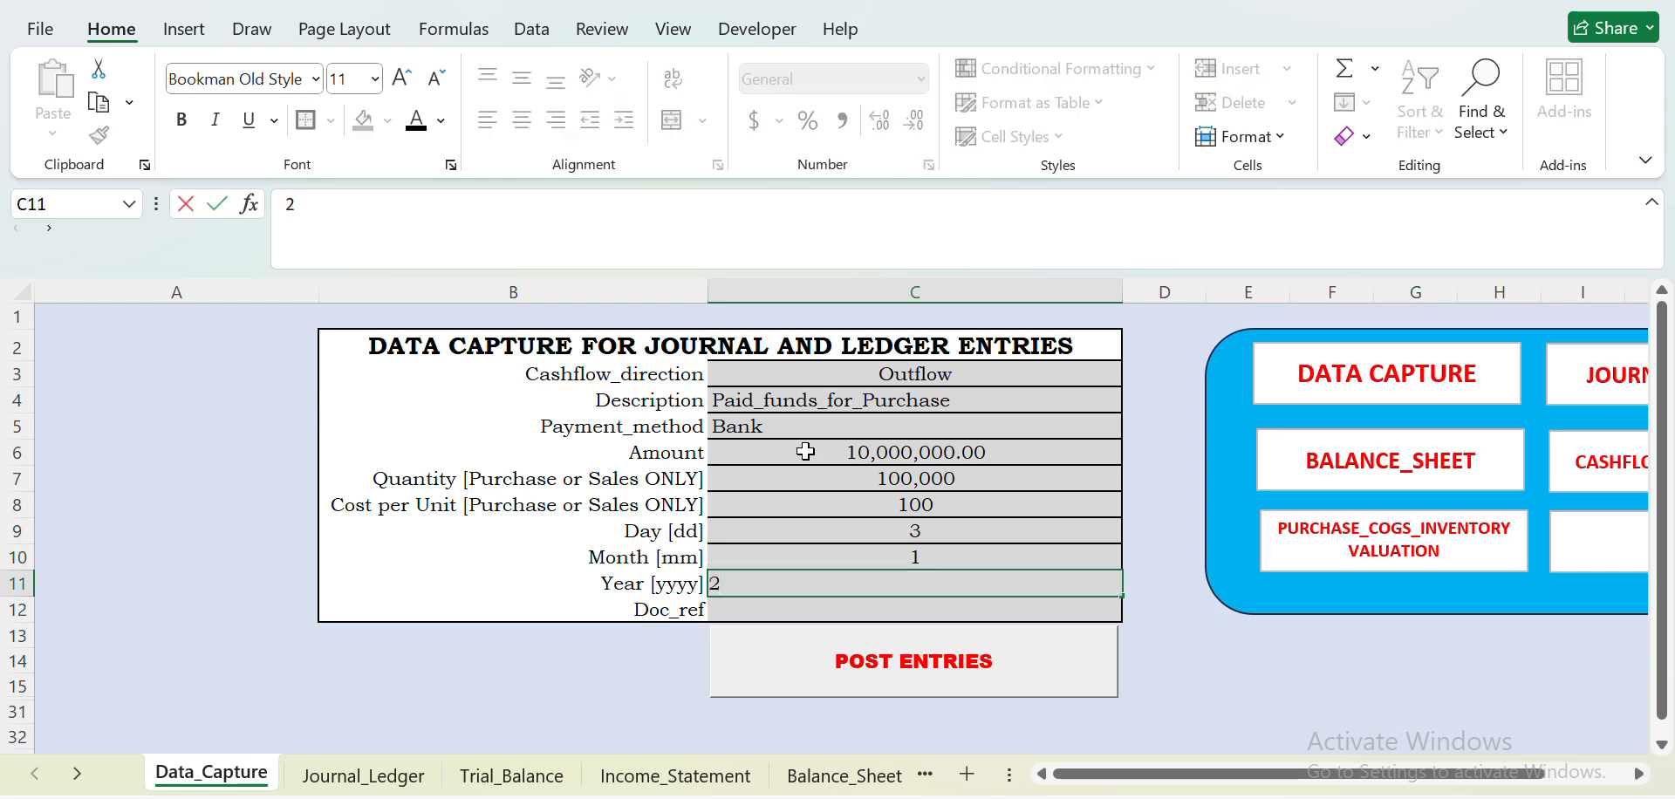
pyautogui.write('026')
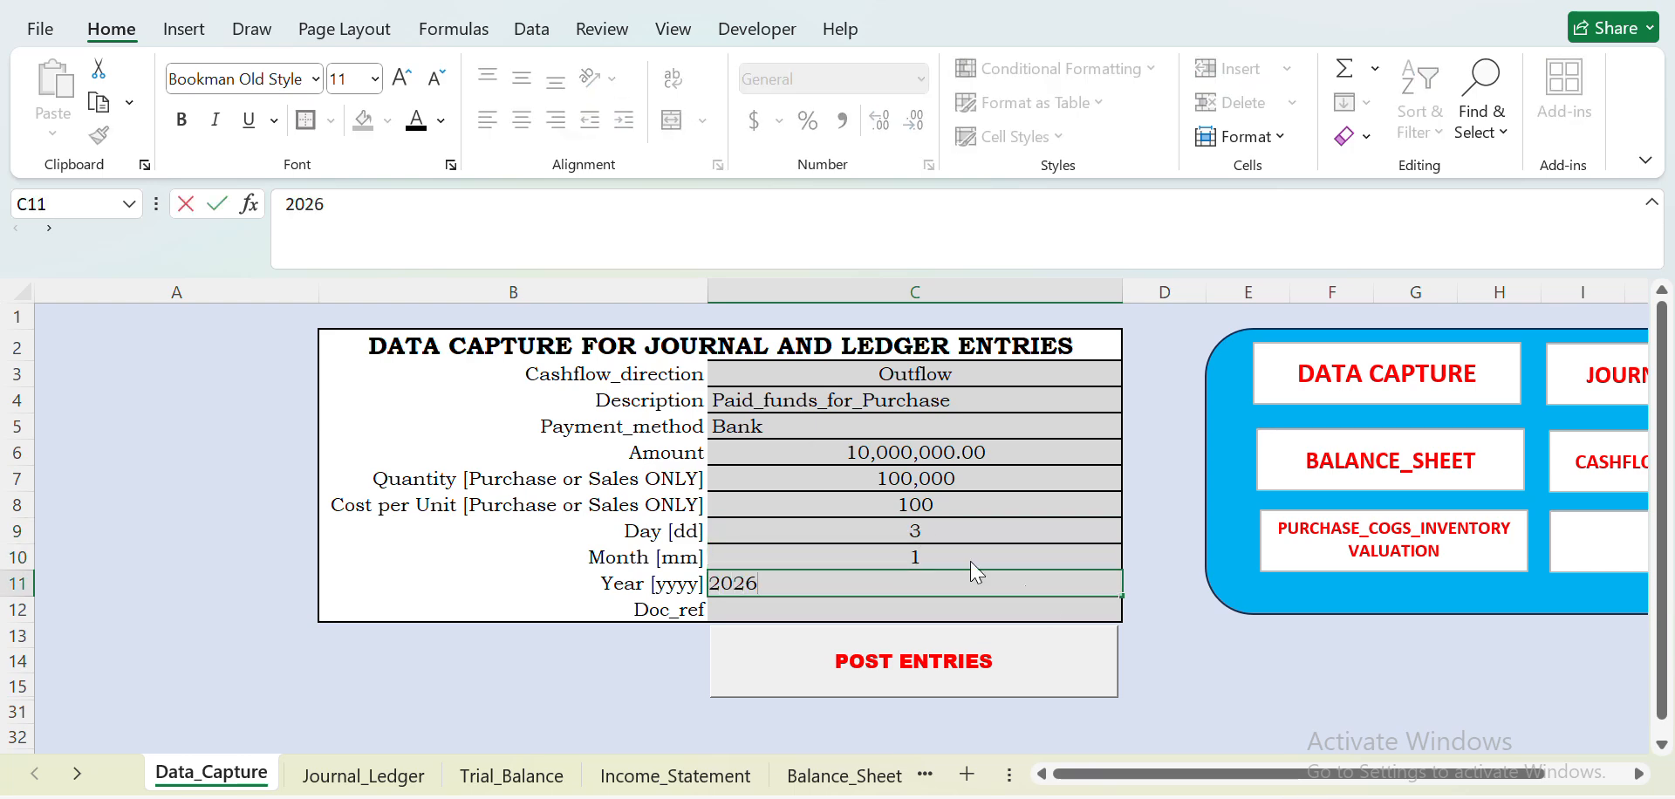
# - Post the purchase entry and start a new one with Cashflow_direction Inflow and Description Received_Fund_from_Sales
pyautogui.click(1039, 674)
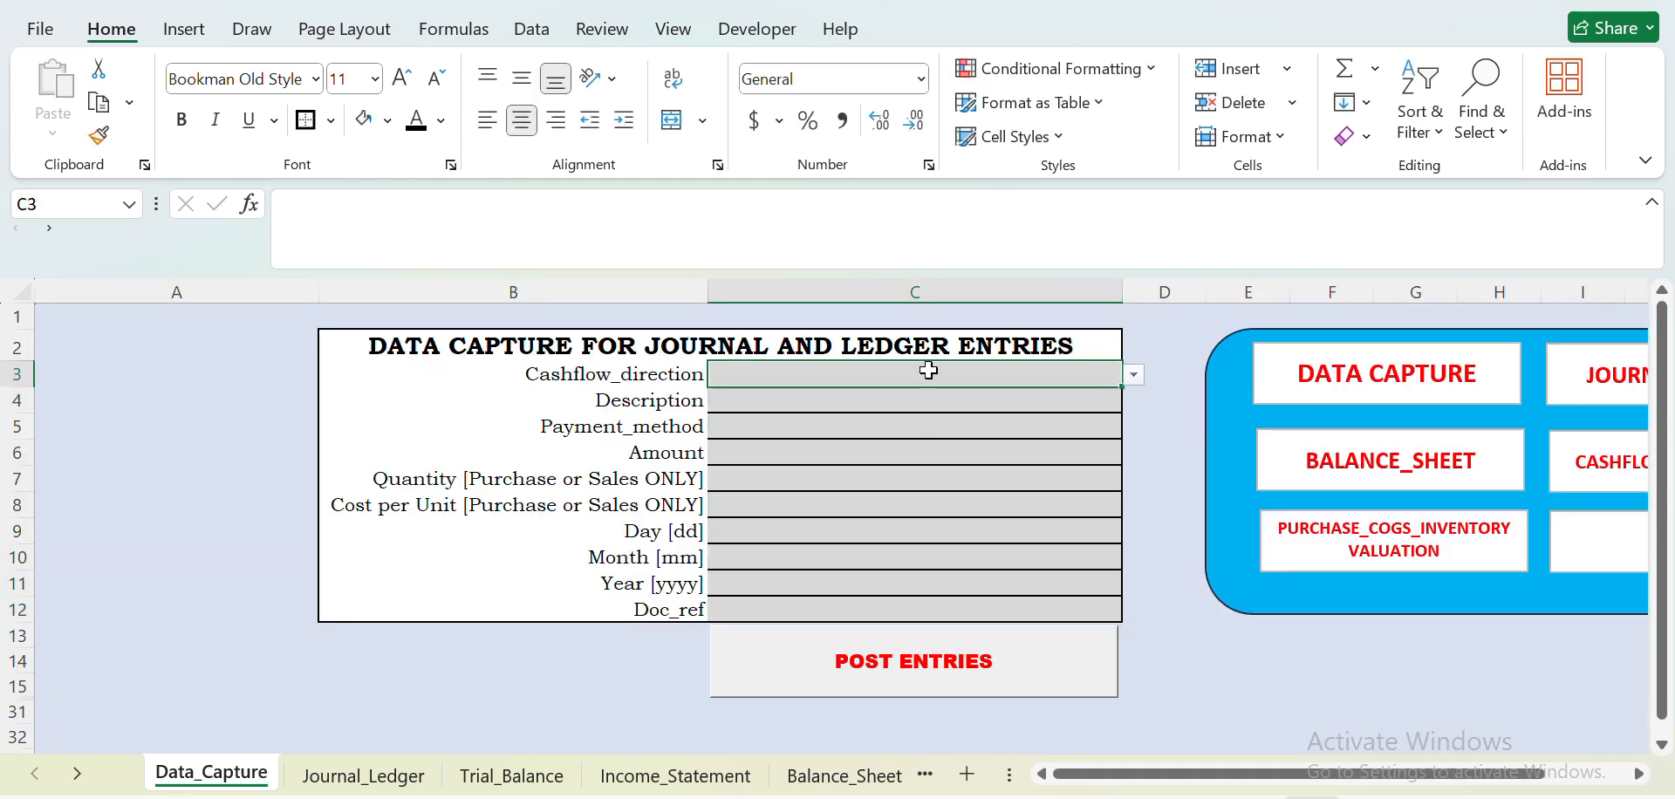
pyautogui.click(1133, 375)
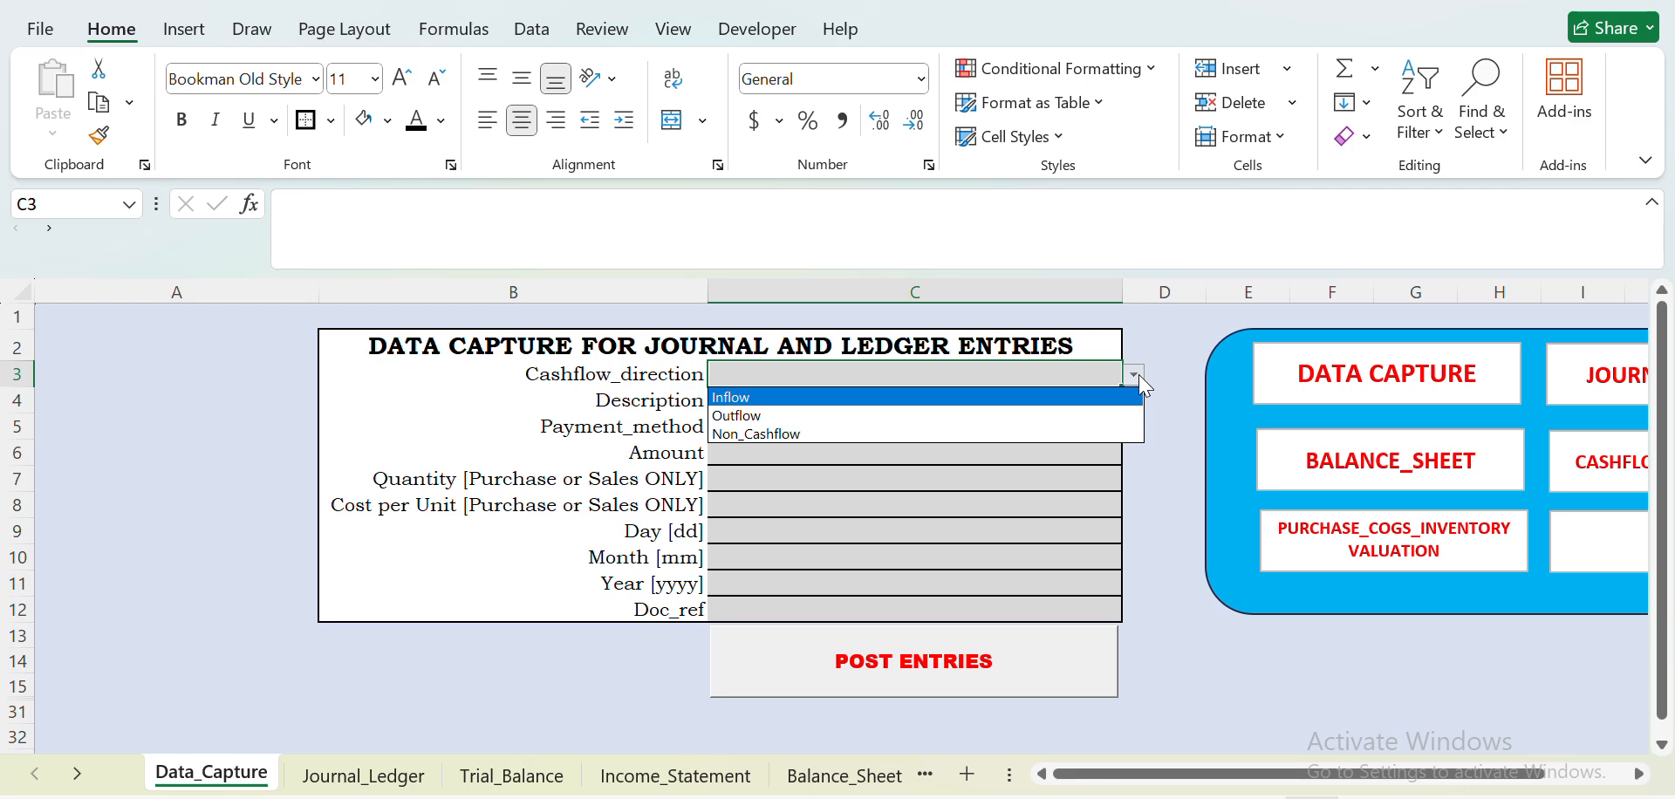
pyautogui.click(963, 396)
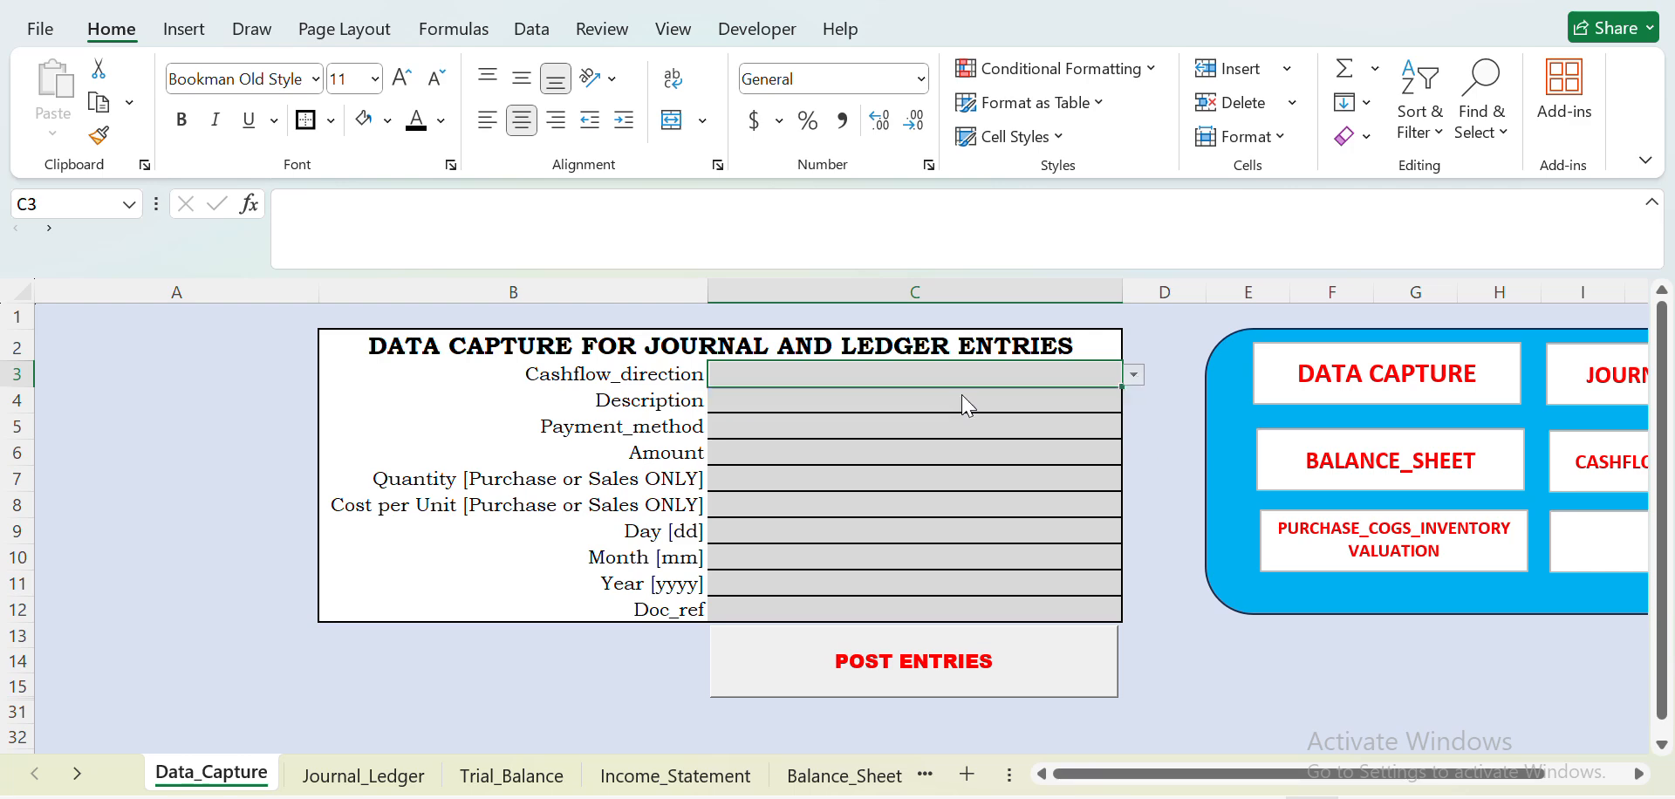
pyautogui.click(925, 397)
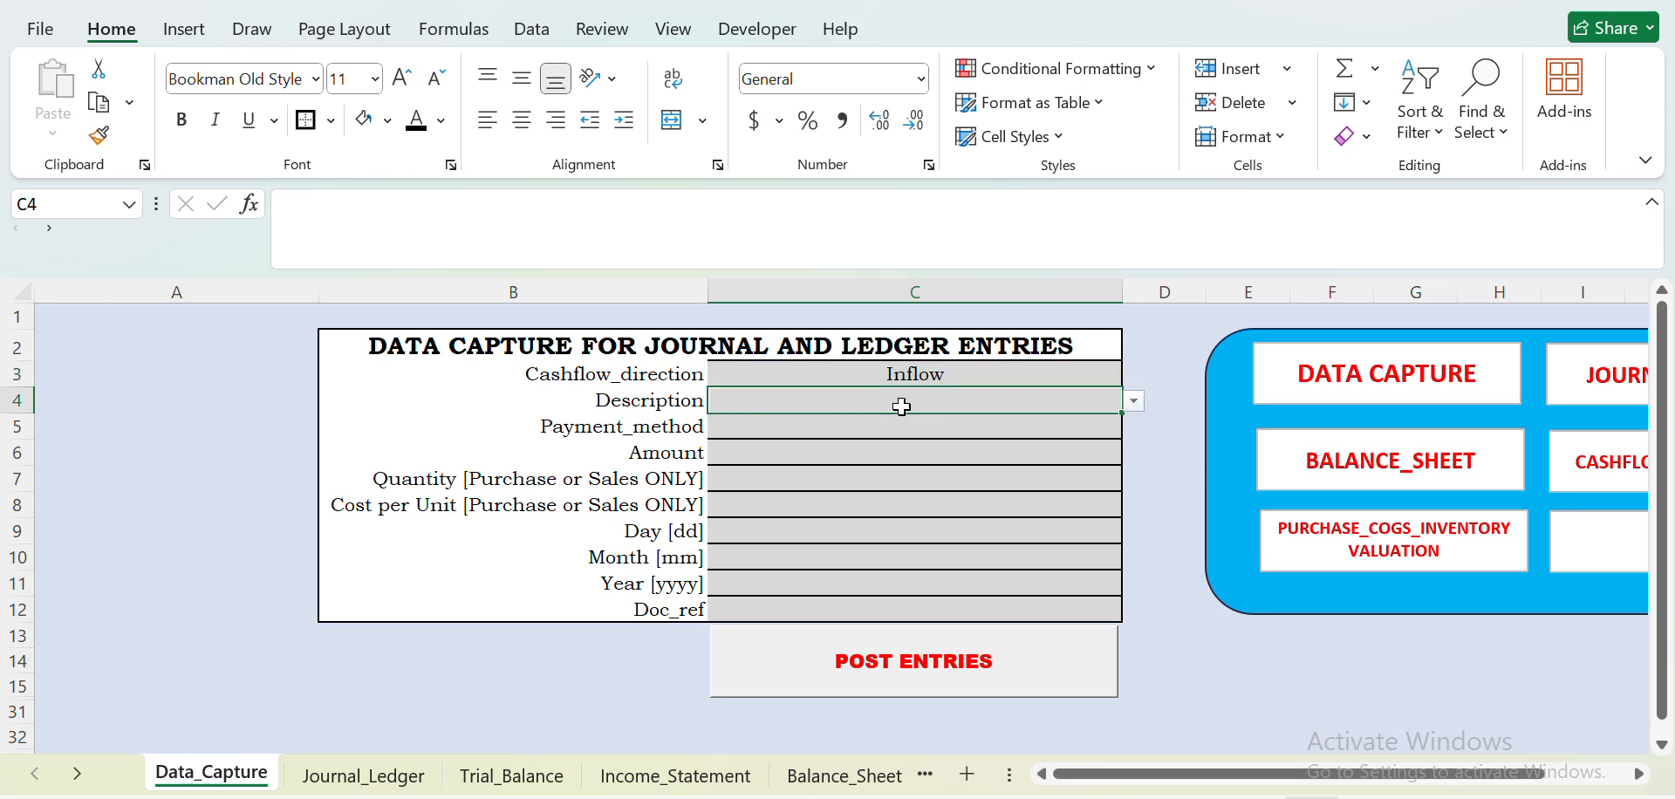
pyautogui.click(1131, 404)
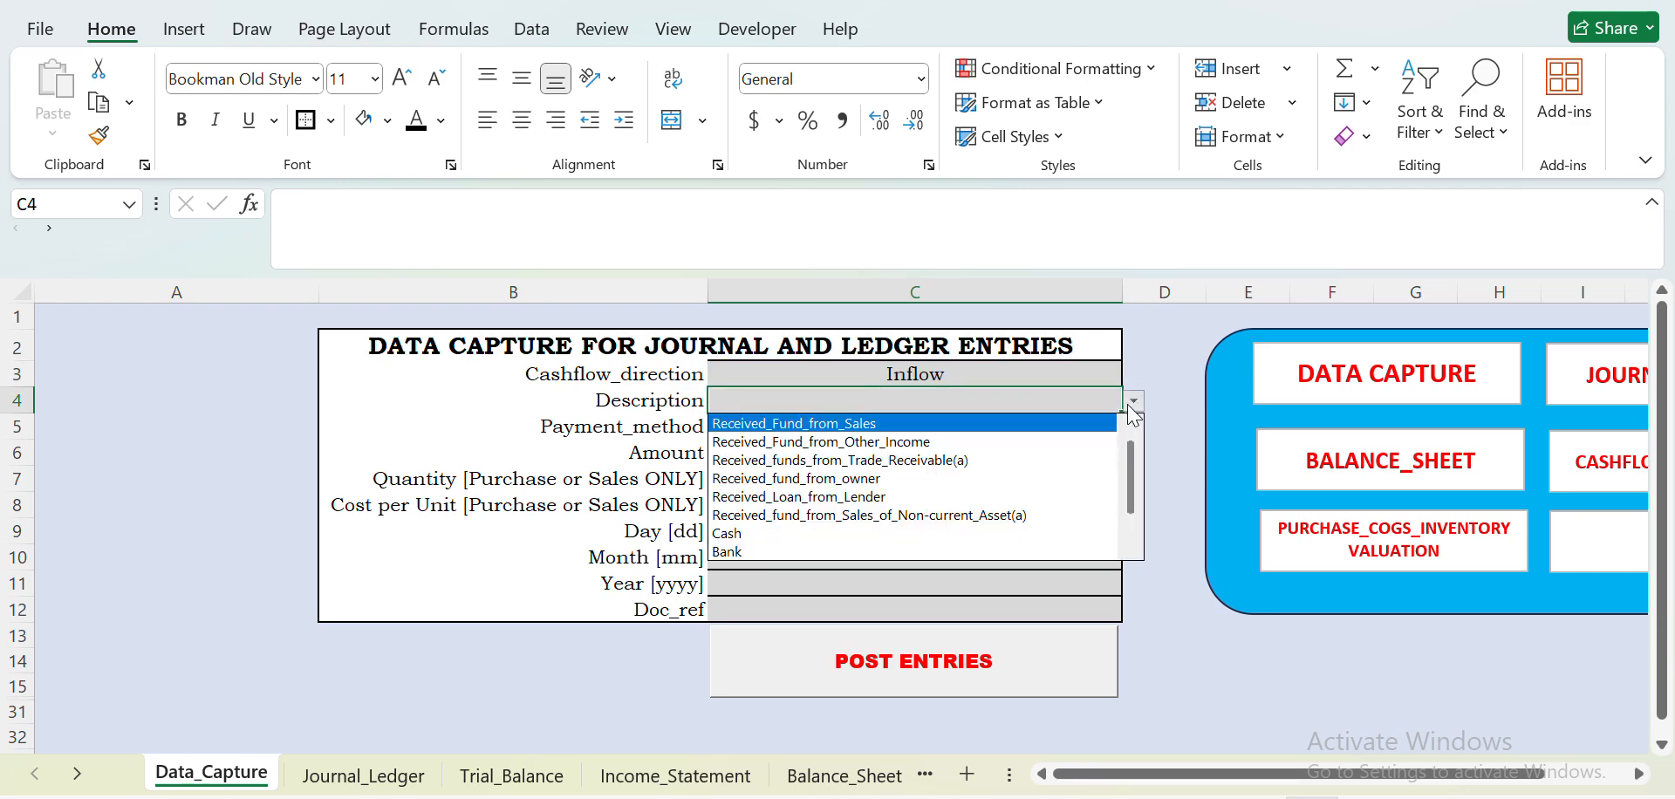
pyautogui.click(935, 426)
# - Set the sales entry's Payment_method to Bank and its Amount to 14000000
pyautogui.click(917, 425)
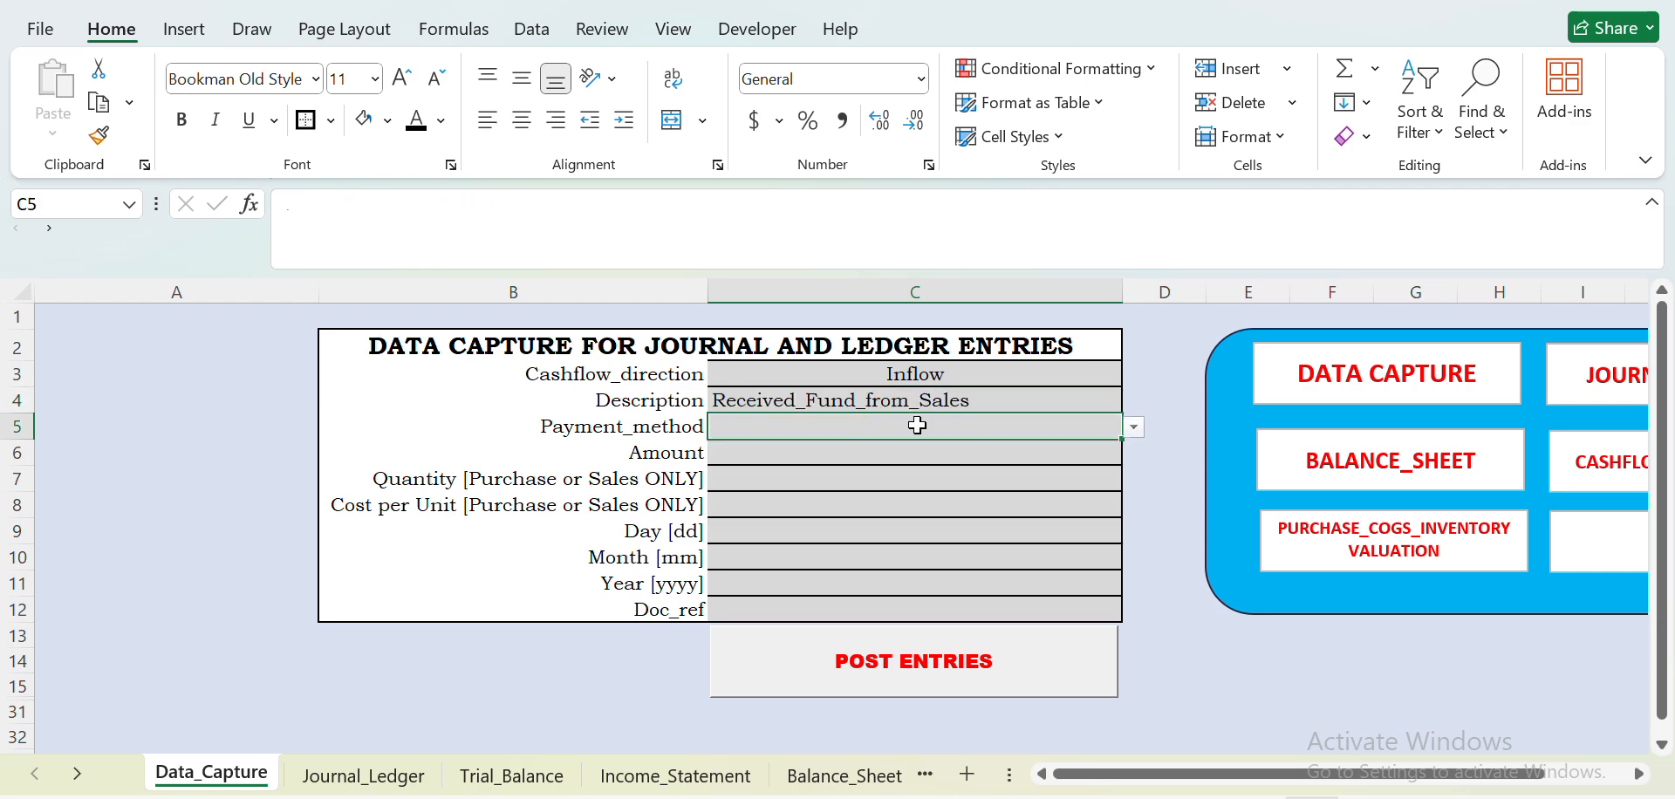
pyautogui.click(1134, 426)
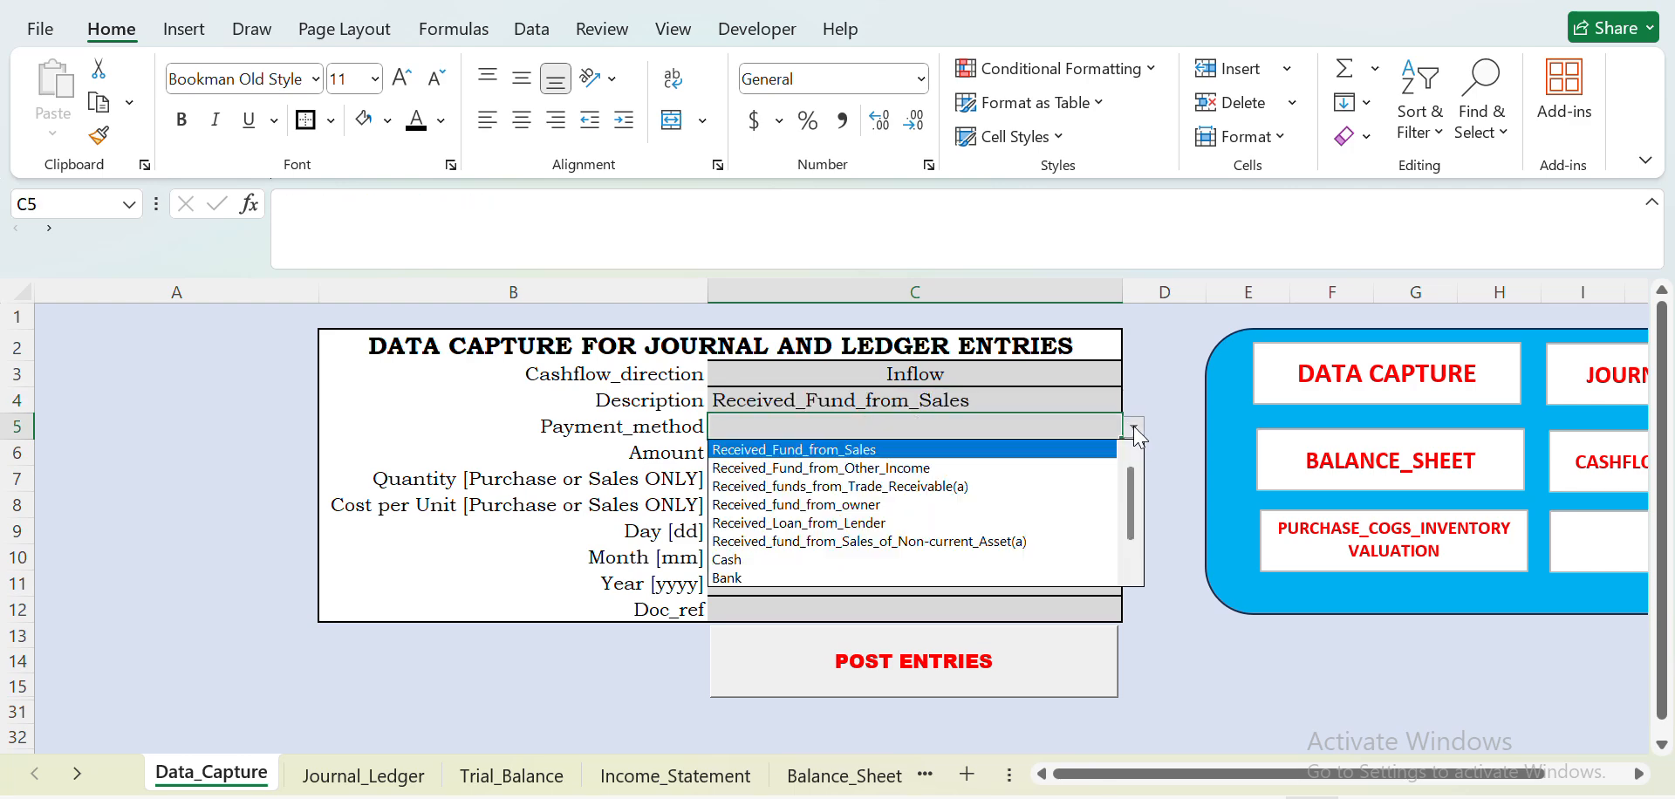
pyautogui.click(897, 580)
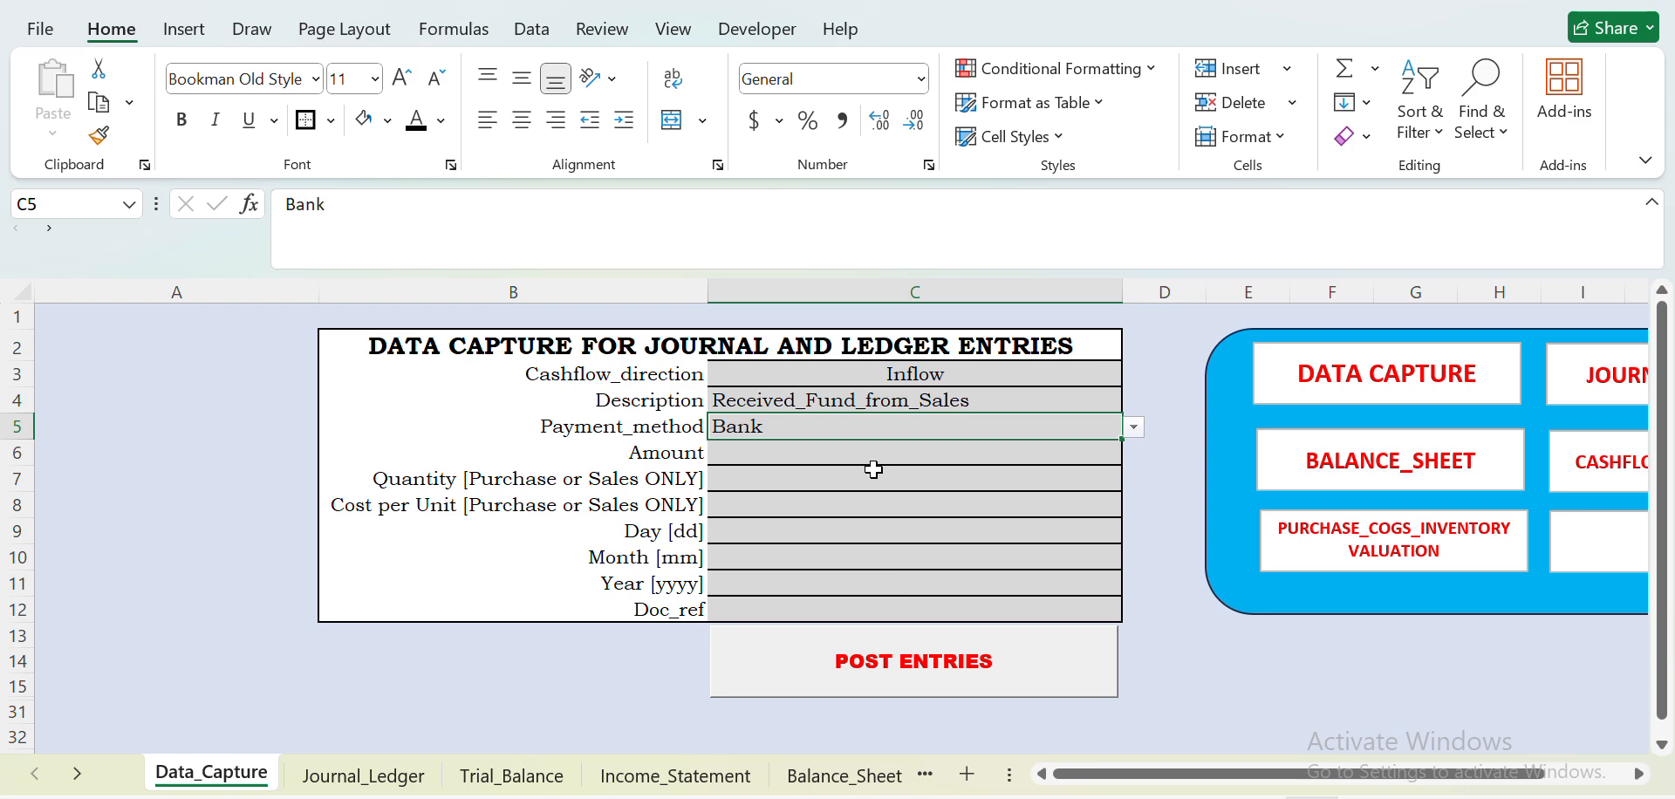
pyautogui.click(825, 449)
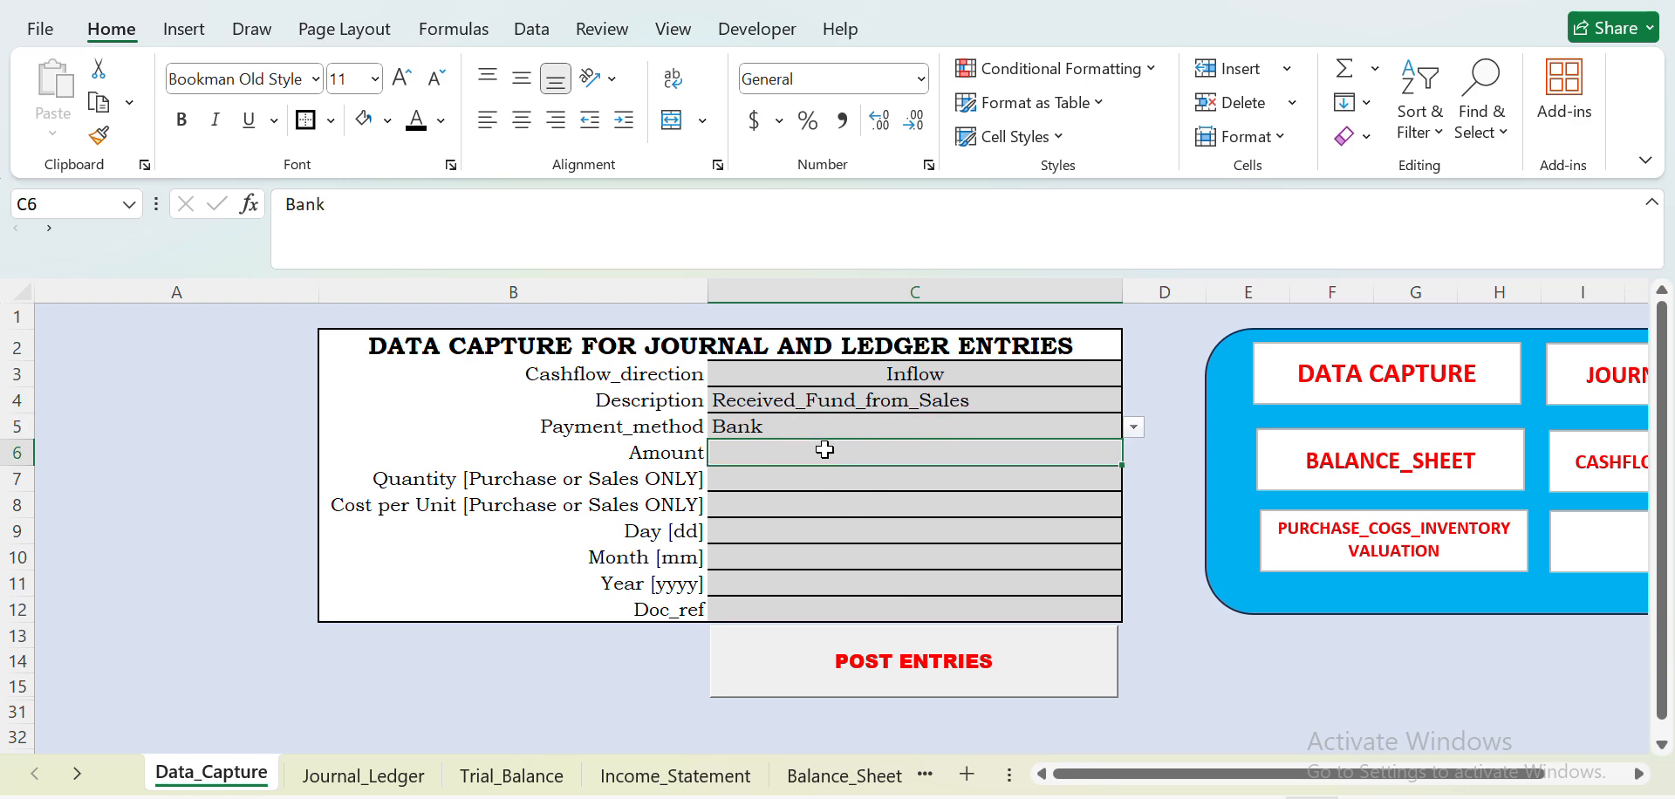
pyautogui.write('14000000')
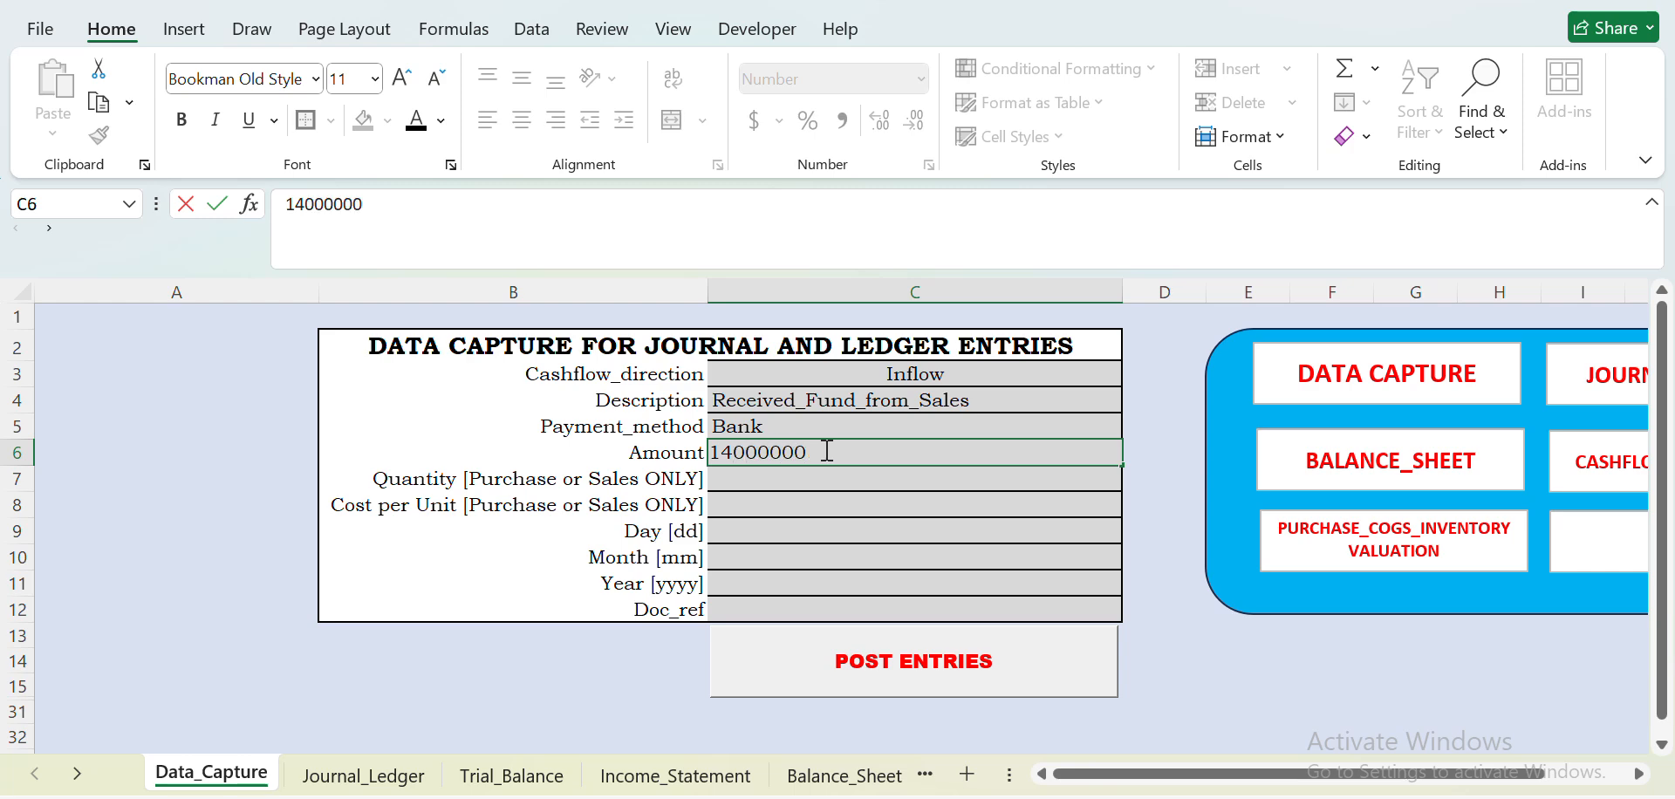
pyautogui.press('Return')
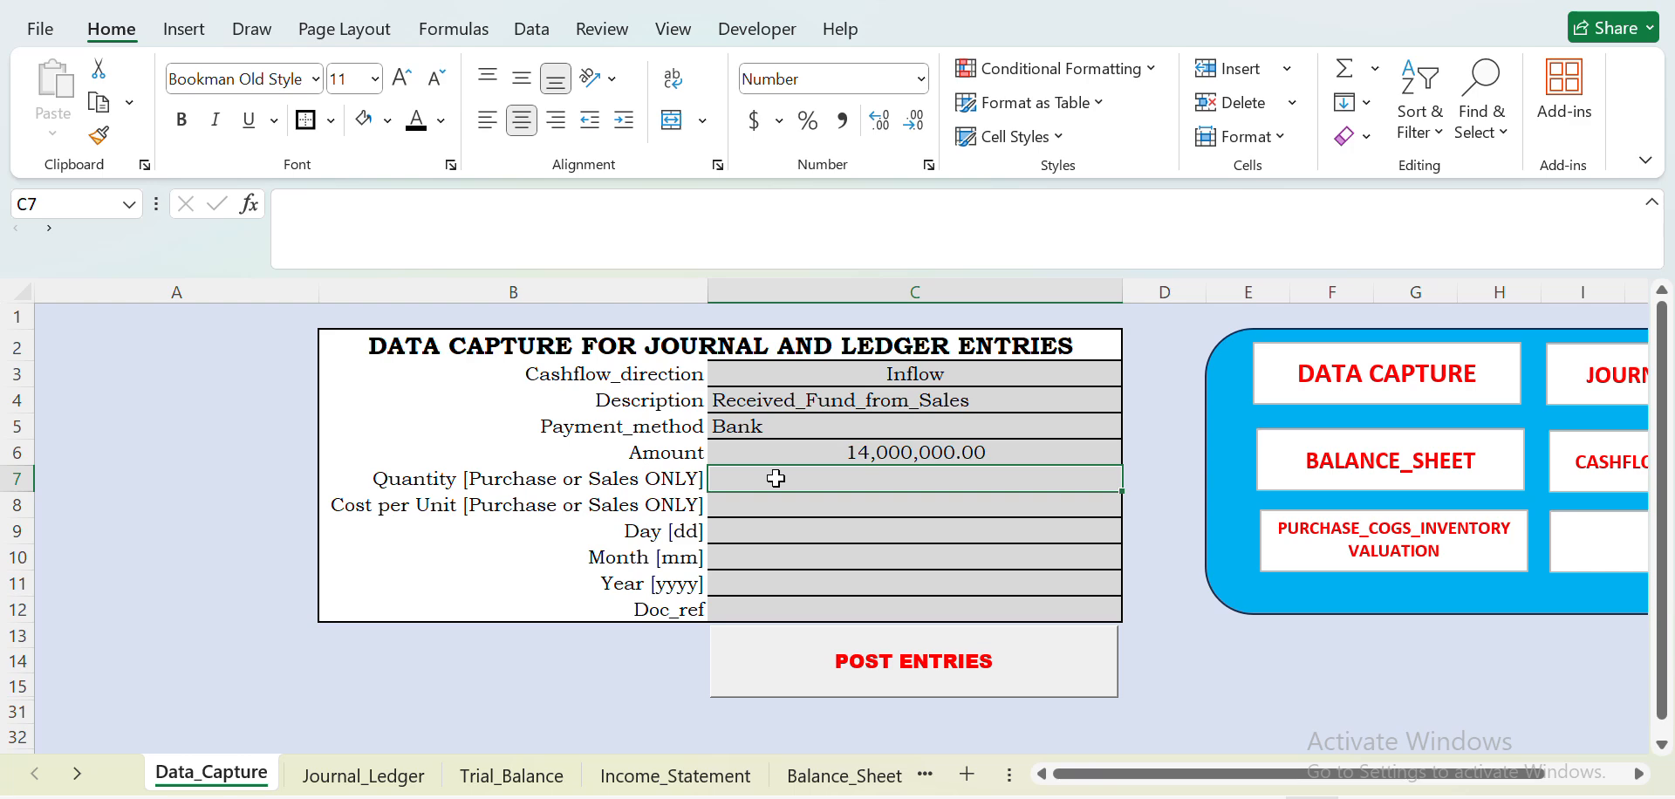
# - Enter a Quantity of 70000 and a Cost per Unit of 200 for the sales entry
pyautogui.write('70000')
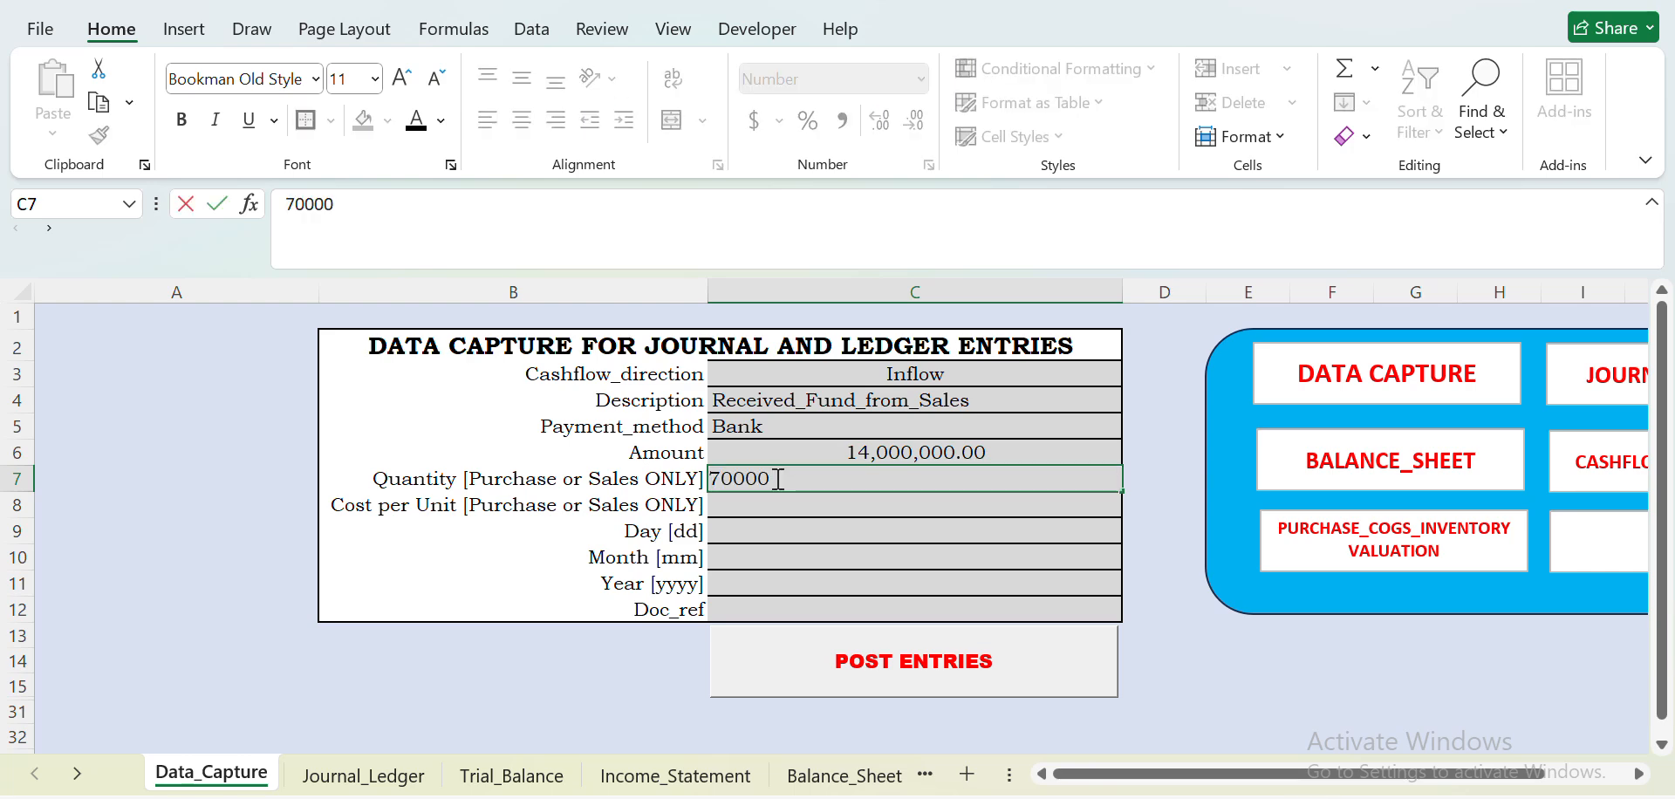
pyautogui.press('Return')
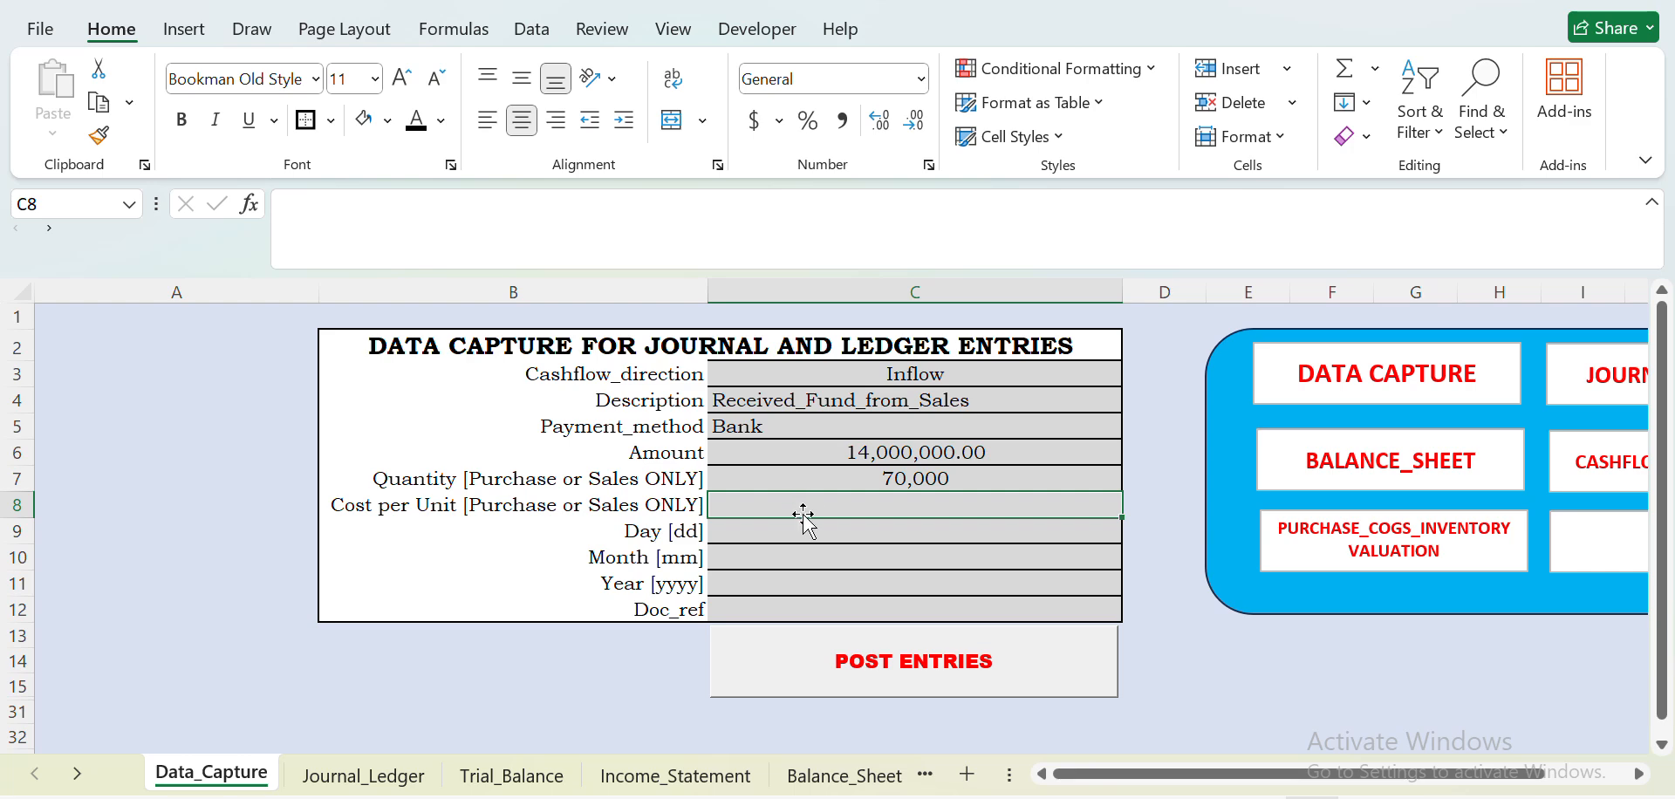
pyautogui.write('200')
pyautogui.press('Return')
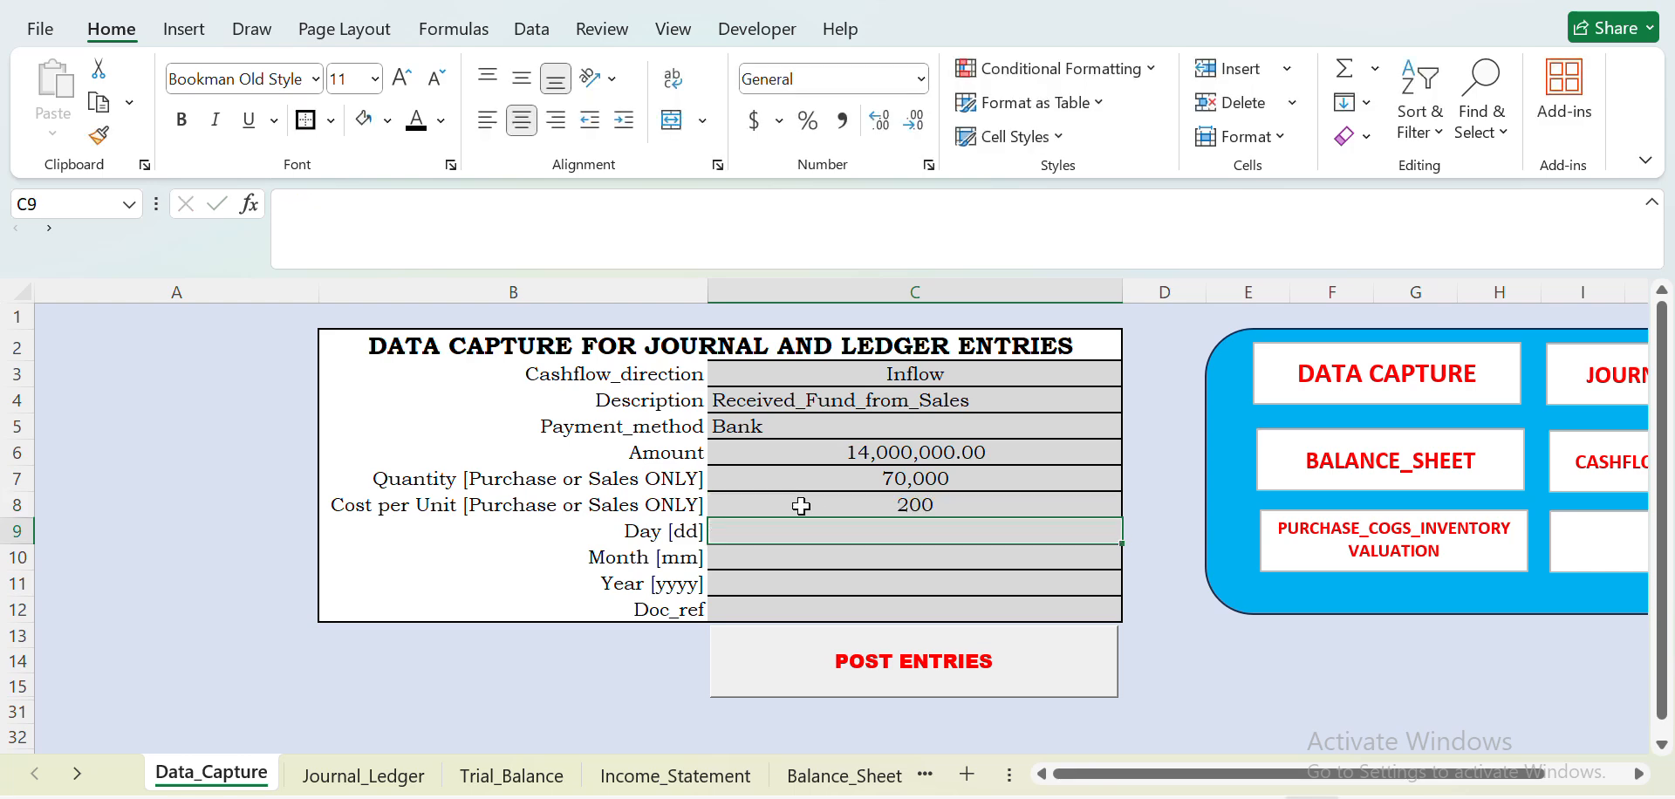
# - Date the sales entry day 10, month 1, year 2026 and post it
pyautogui.write('10')
pyautogui.press('Return')
pyautogui.write('1')
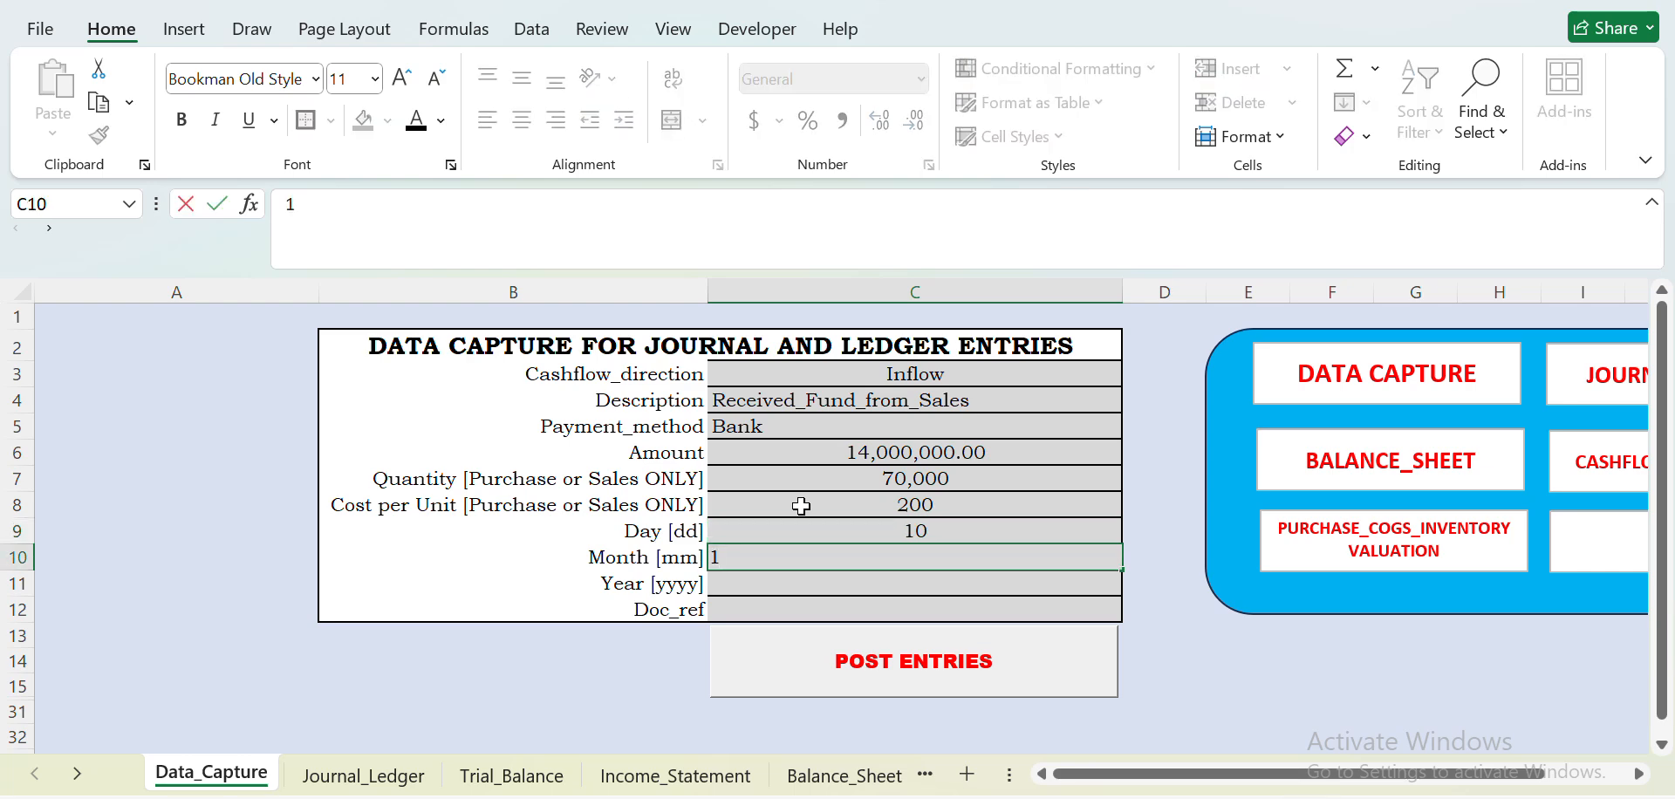
pyautogui.press('Return')
pyautogui.write('20')
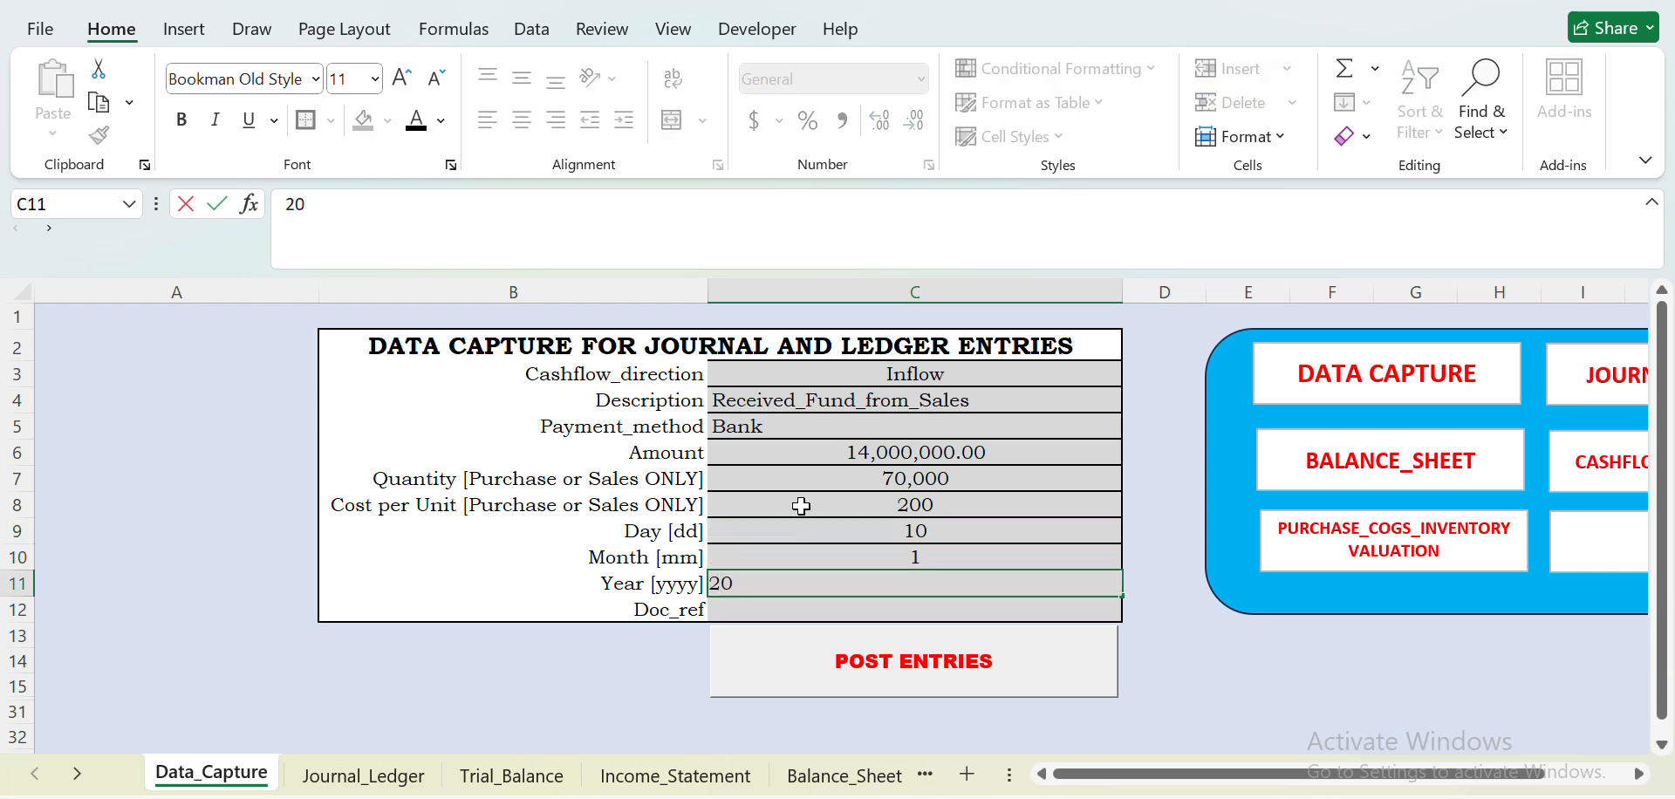
pyautogui.write('26')
pyautogui.click(1166, 659)
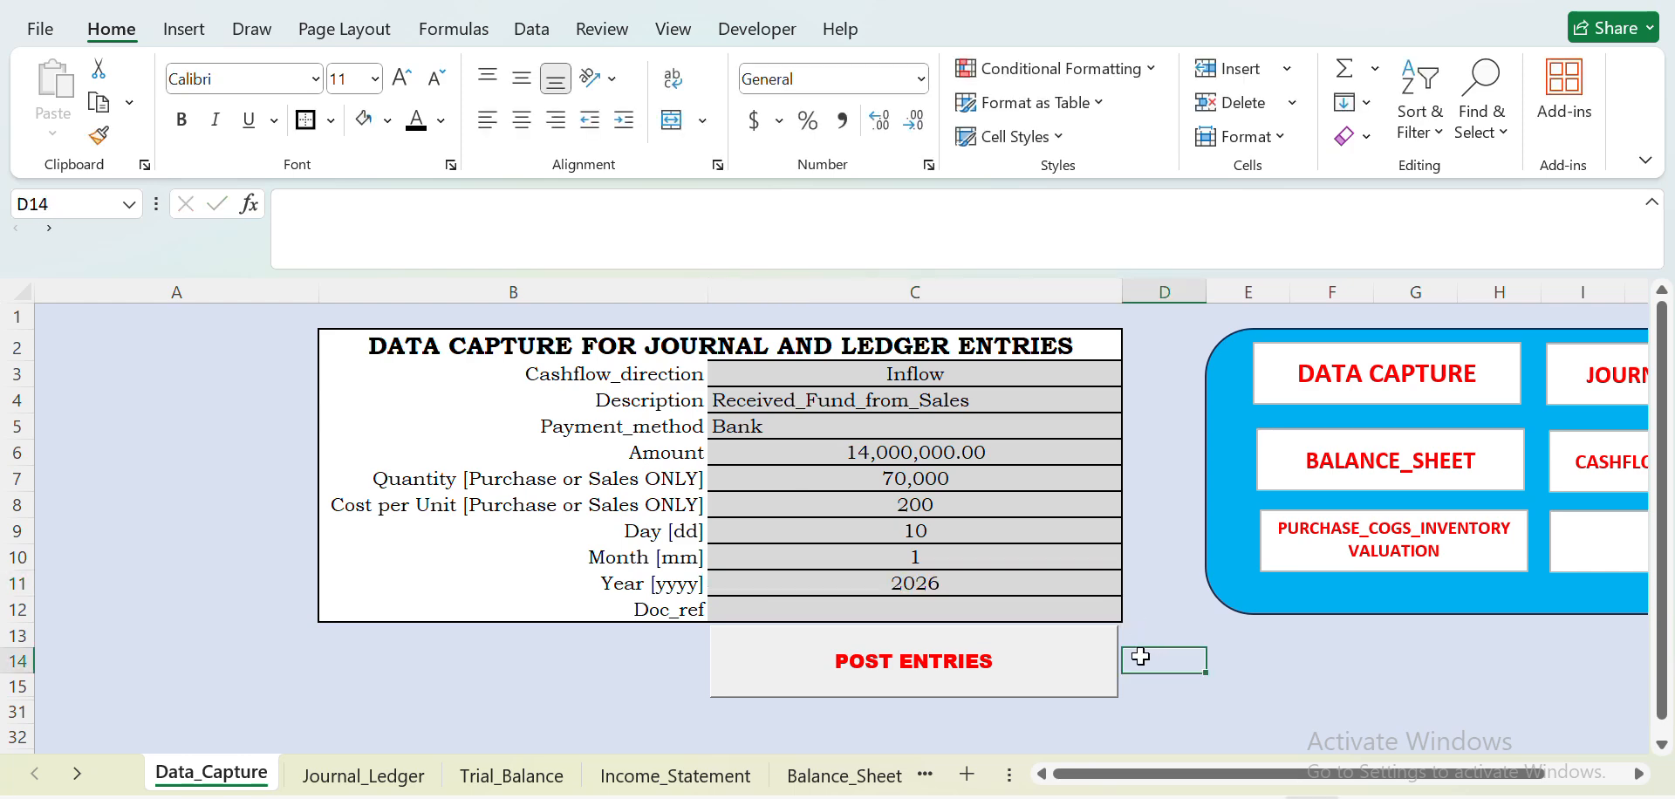
pyautogui.click(952, 672)
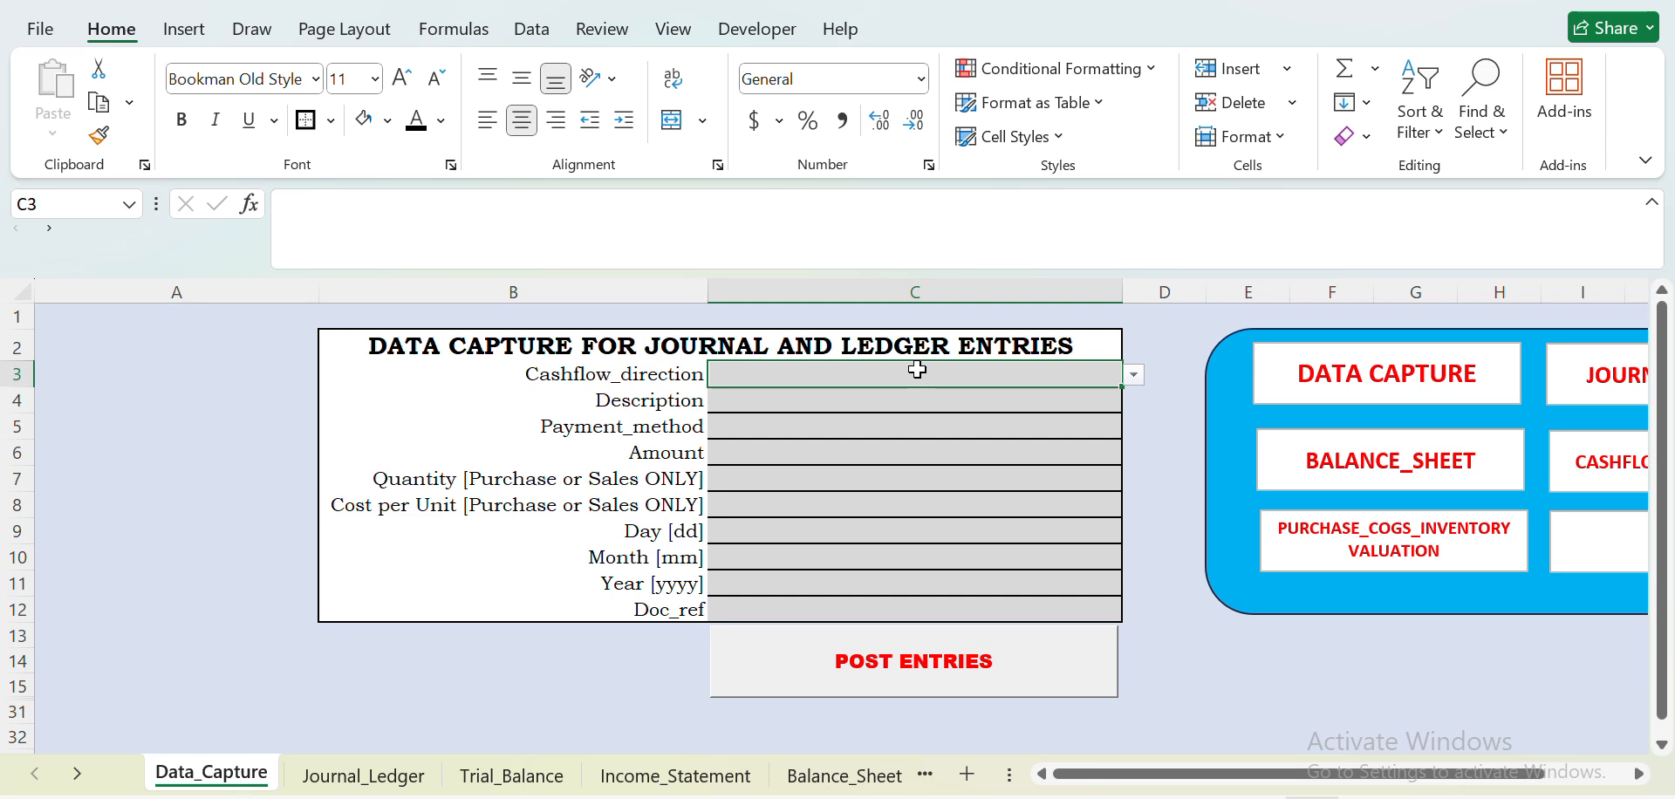
# - Start a new entry with Cashflow_direction Outflow and Description Paid_Administartive_Expense(a)
pyautogui.click(1134, 376)
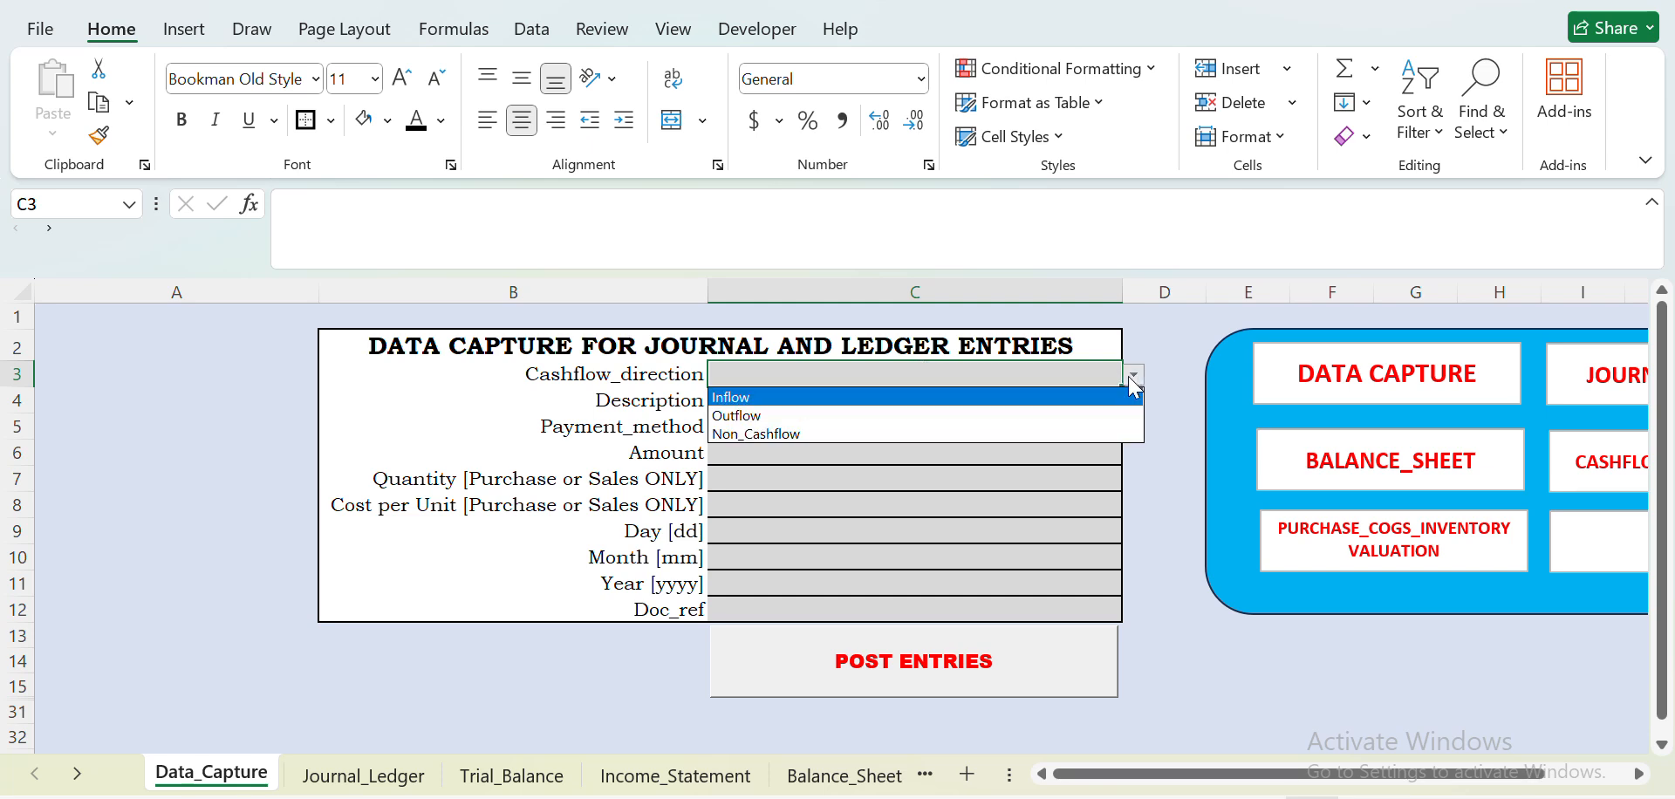
pyautogui.click(965, 416)
pyautogui.click(966, 399)
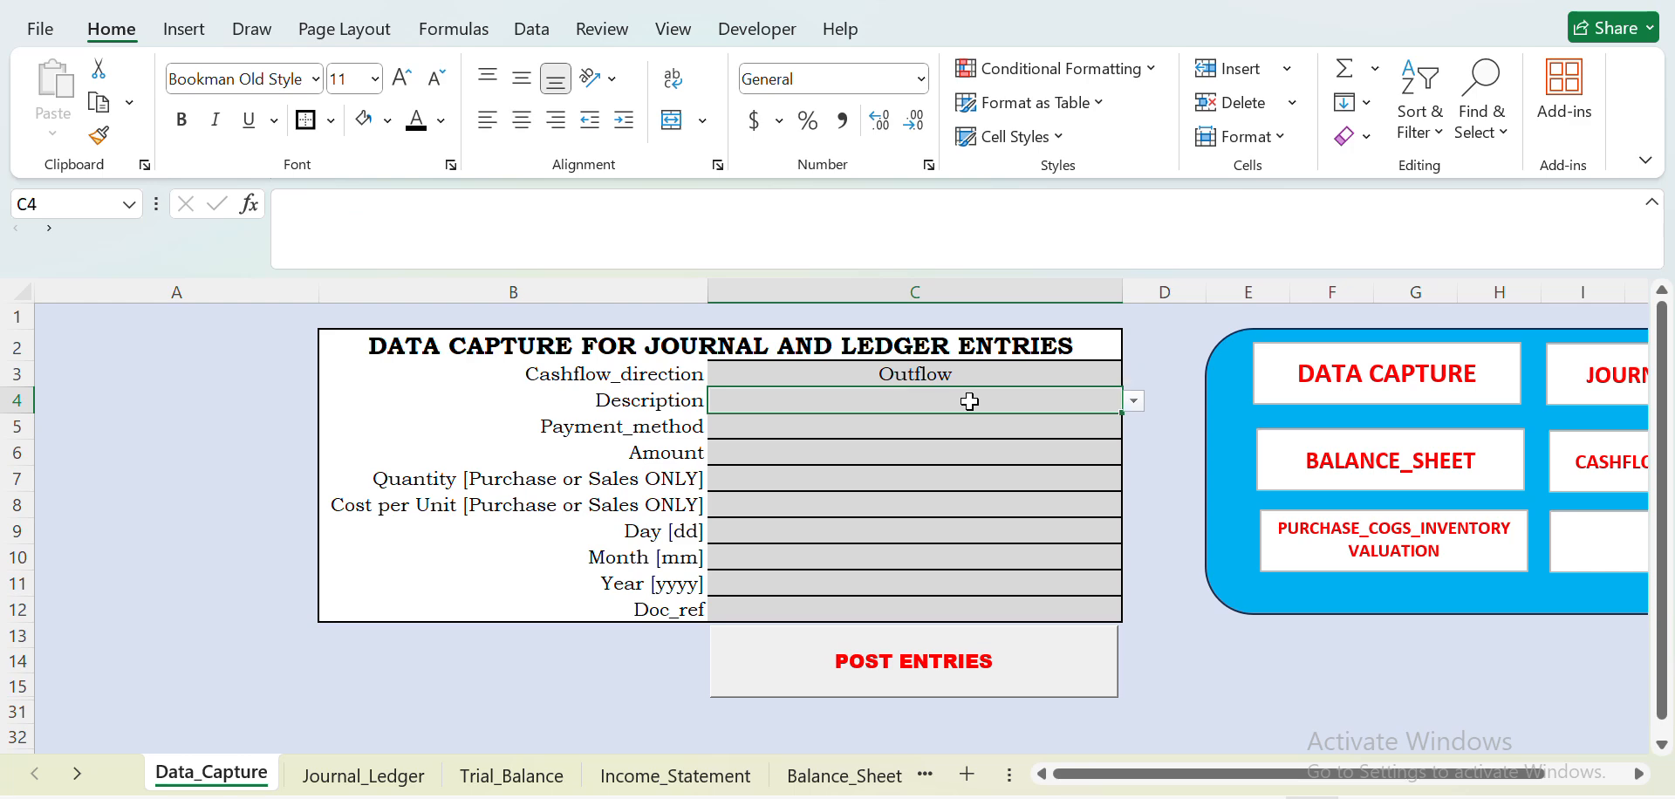
pyautogui.click(1134, 402)
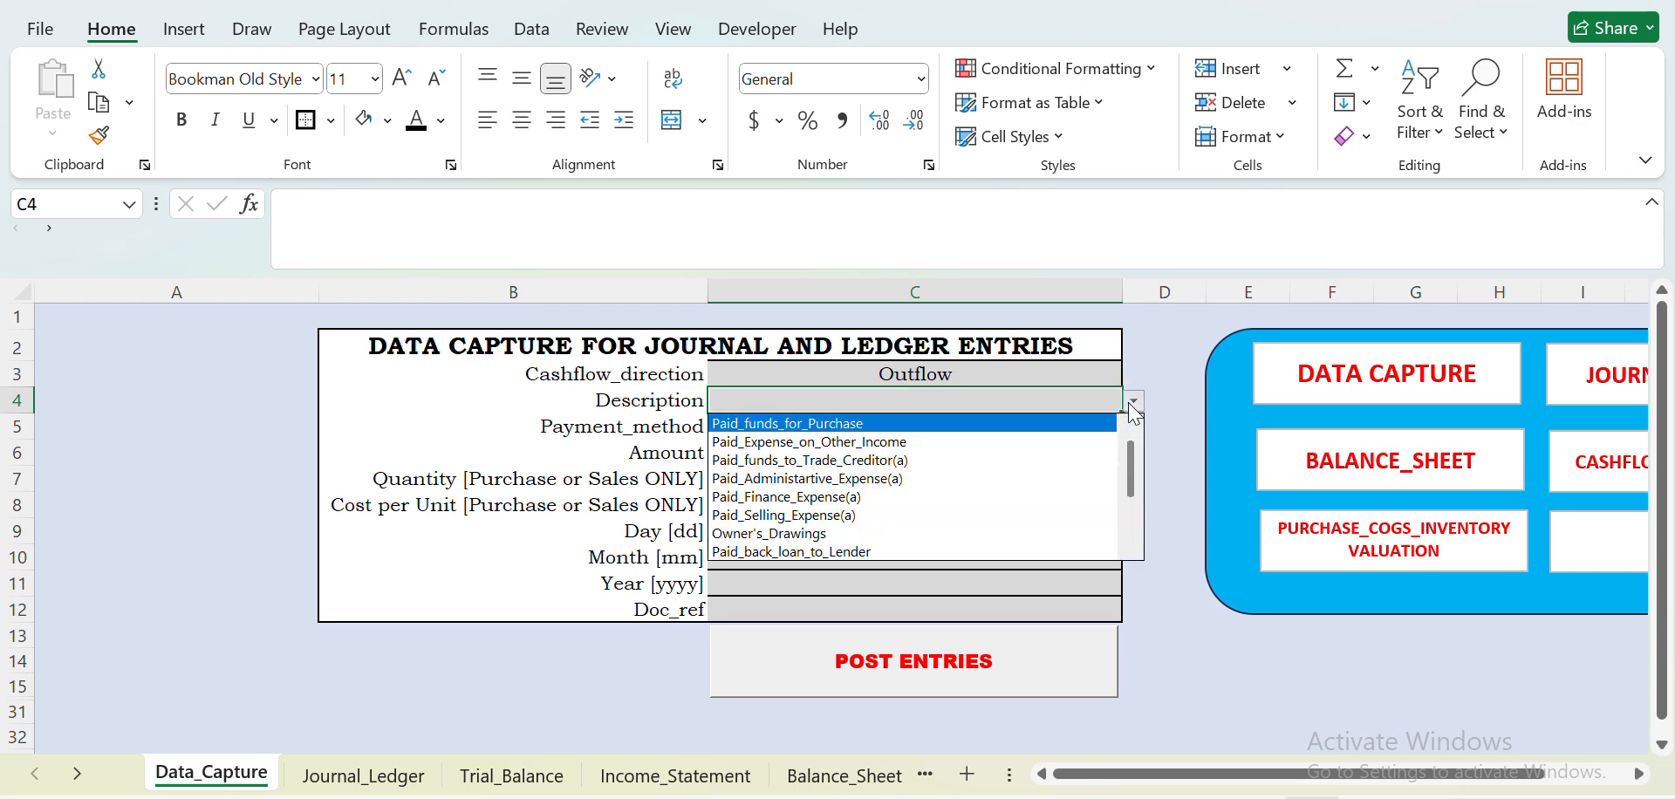
pyautogui.click(947, 479)
# - Set the administrative expense entry's Payment_method to Bank and its Amount to 300000
pyautogui.click(828, 424)
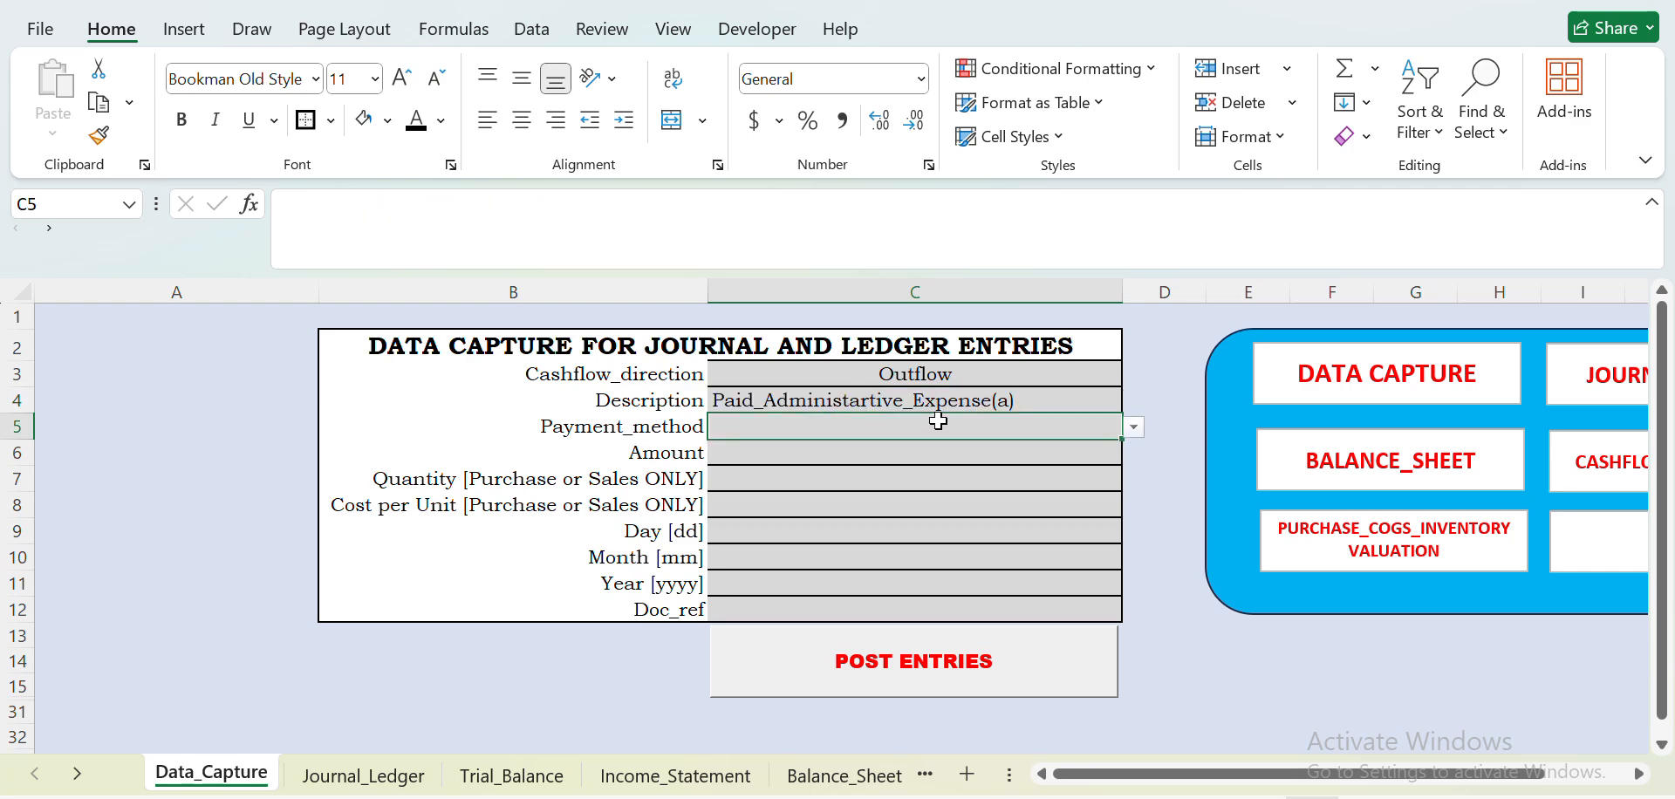
pyautogui.click(1134, 431)
pyautogui.moveTo(1132, 499); pyautogui.dragTo(1129, 528)
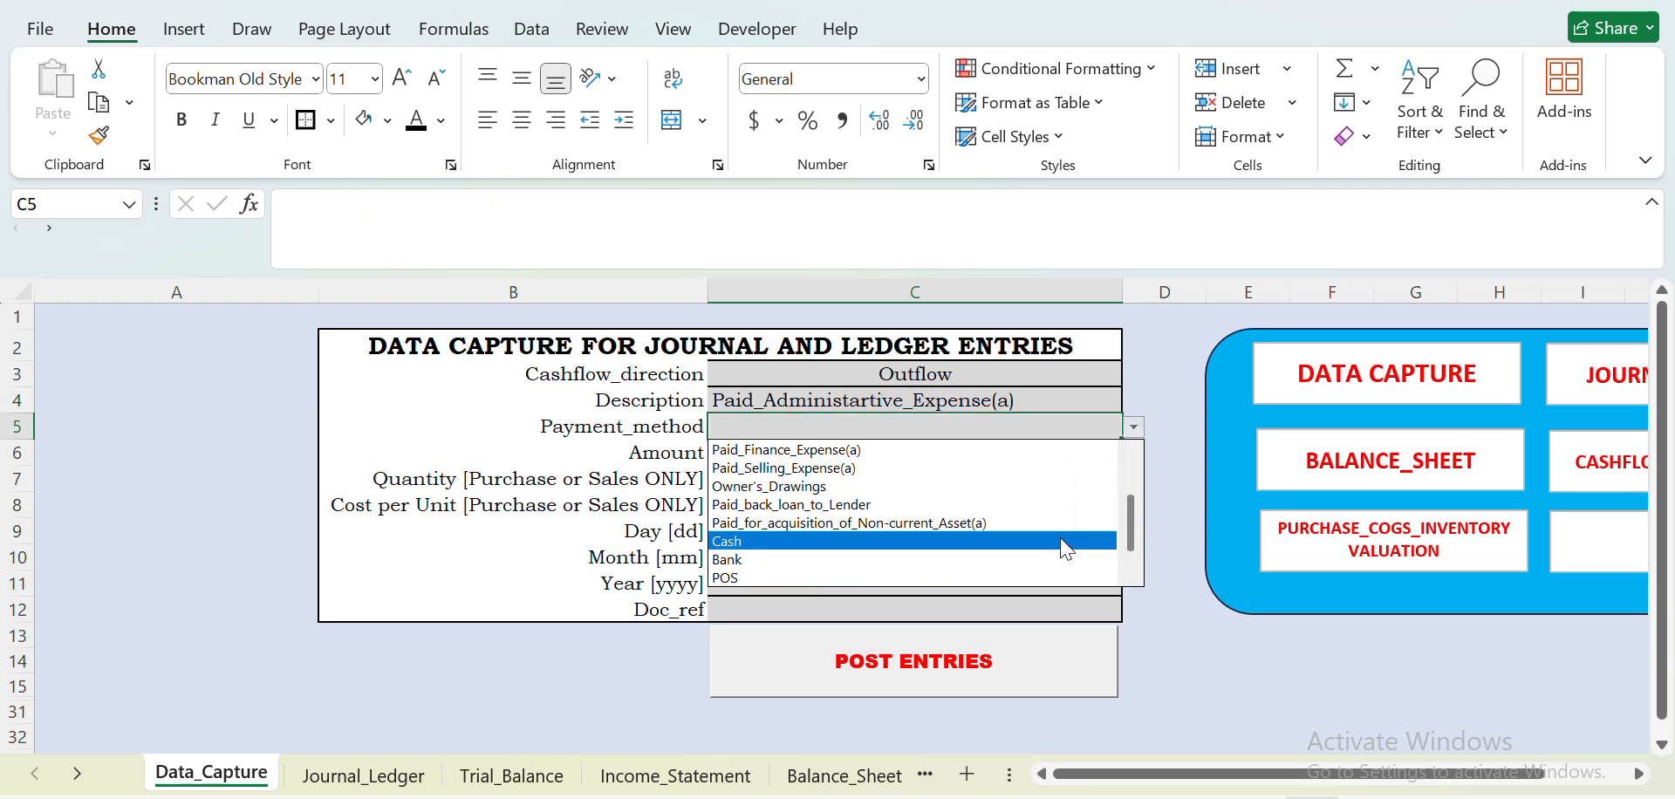
pyautogui.click(852, 560)
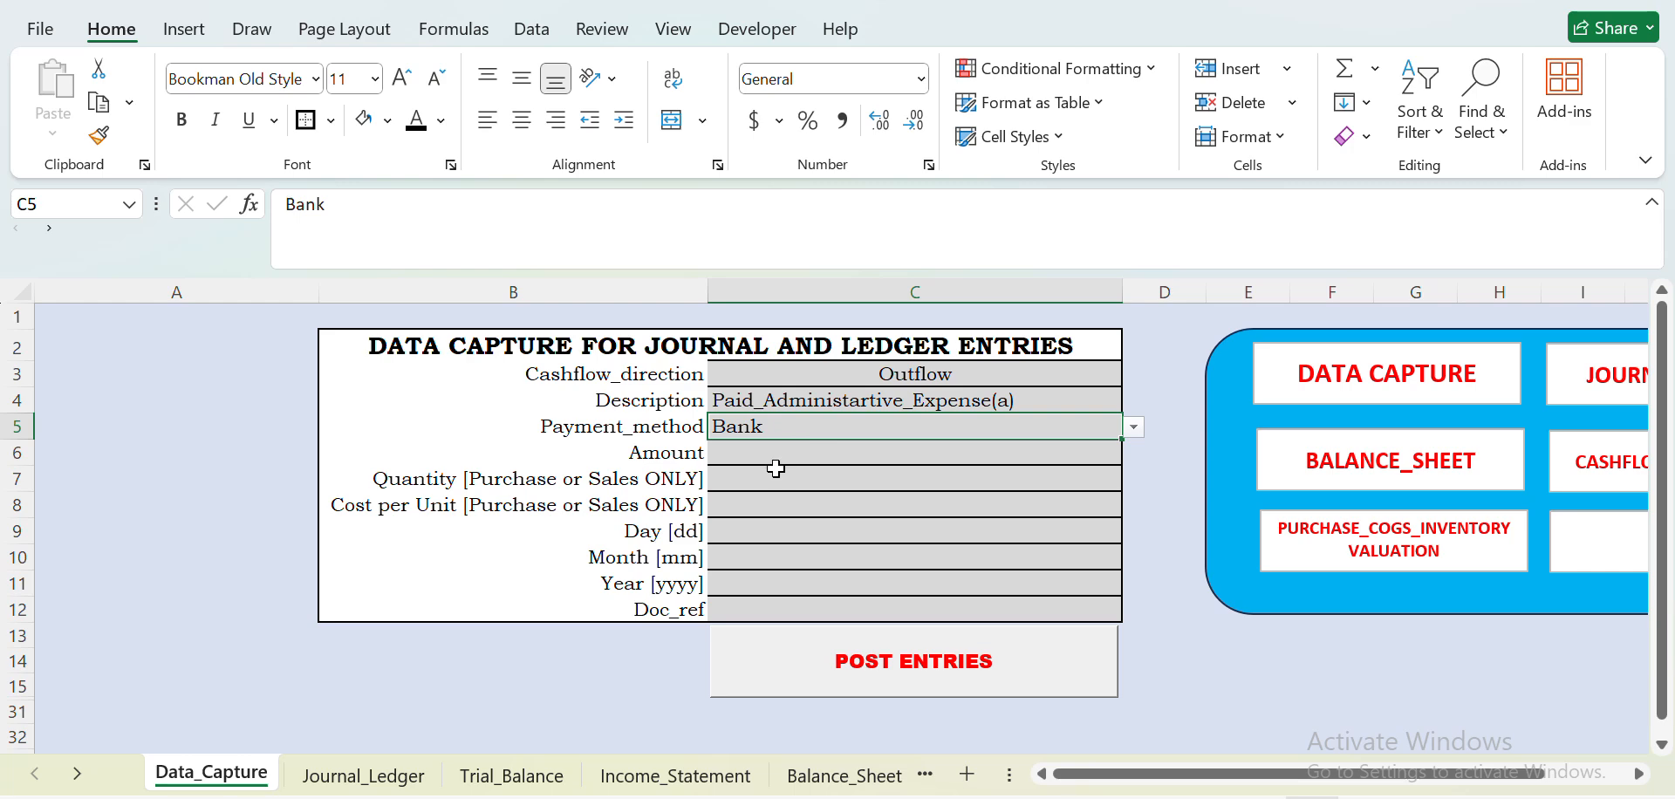
pyautogui.click(773, 455)
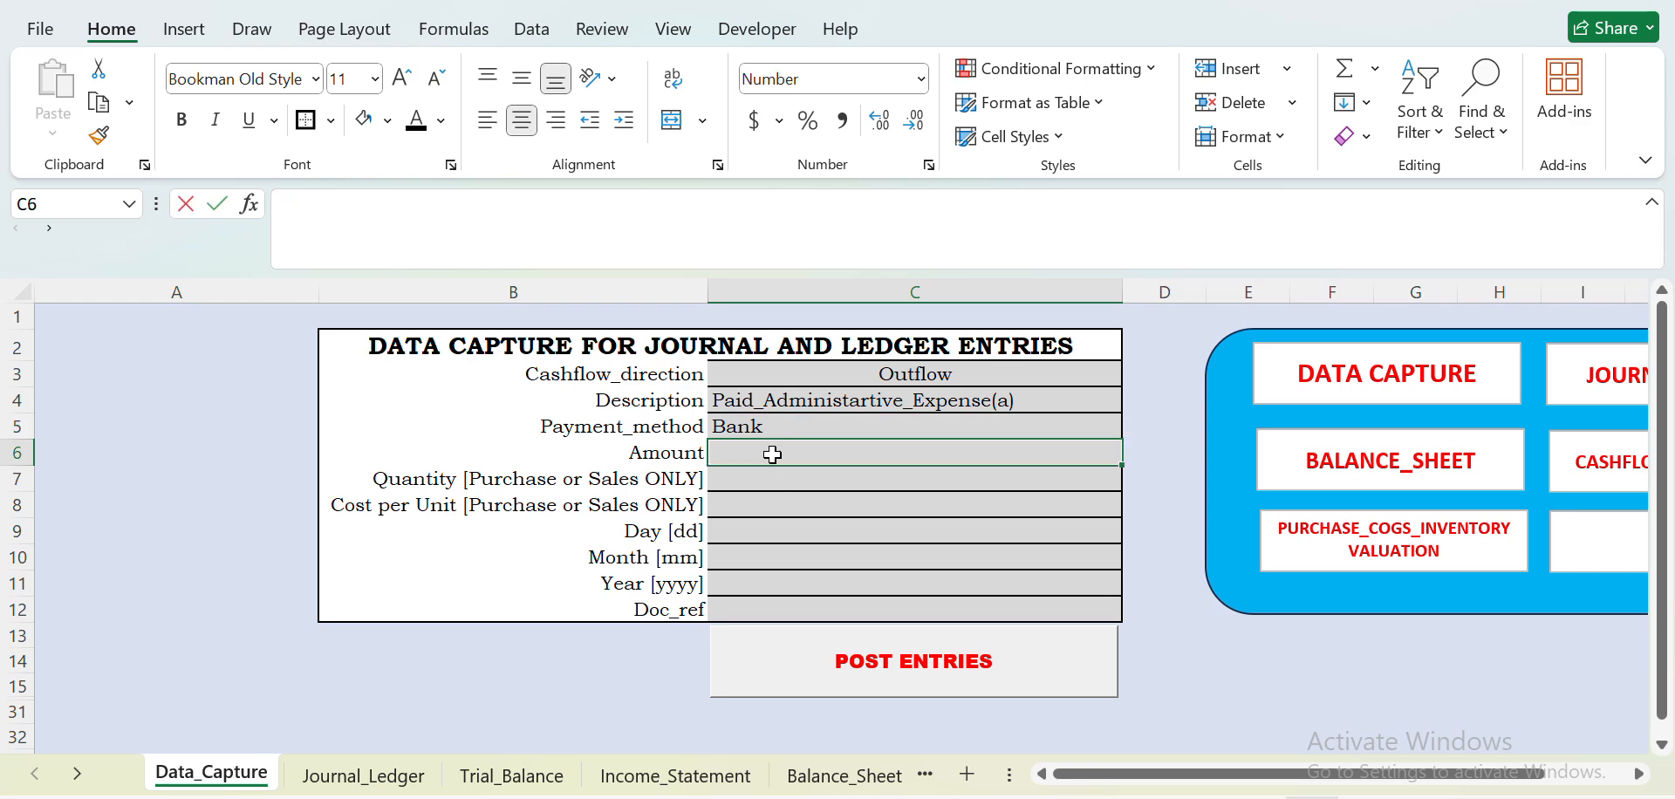
pyautogui.write('300000')
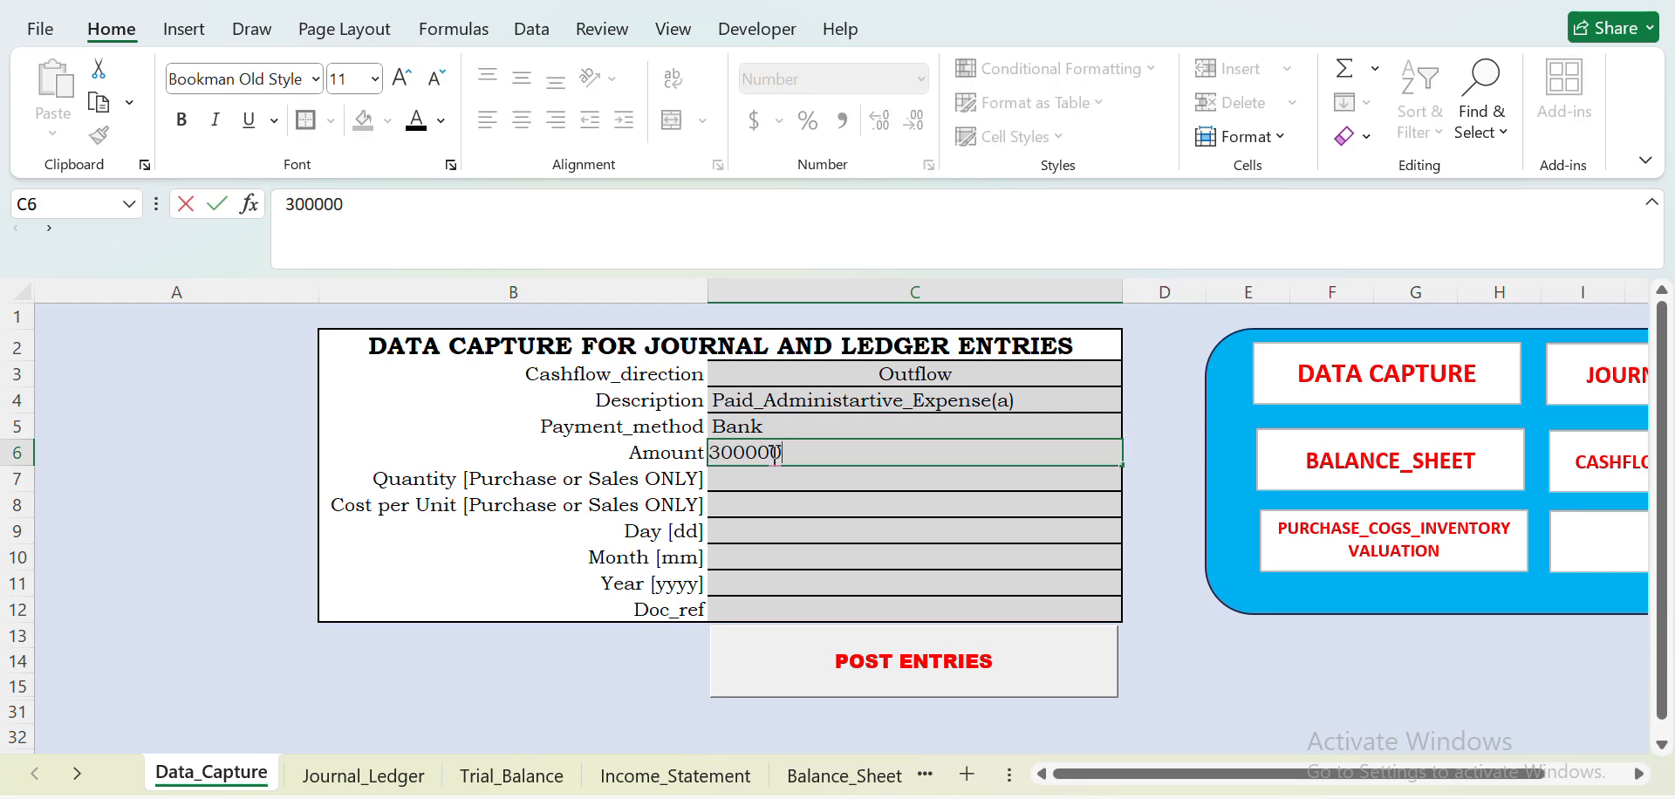
# - Date the administrative expense entry day 31, month 1, year 2026 and post it
pyautogui.click(783, 532)
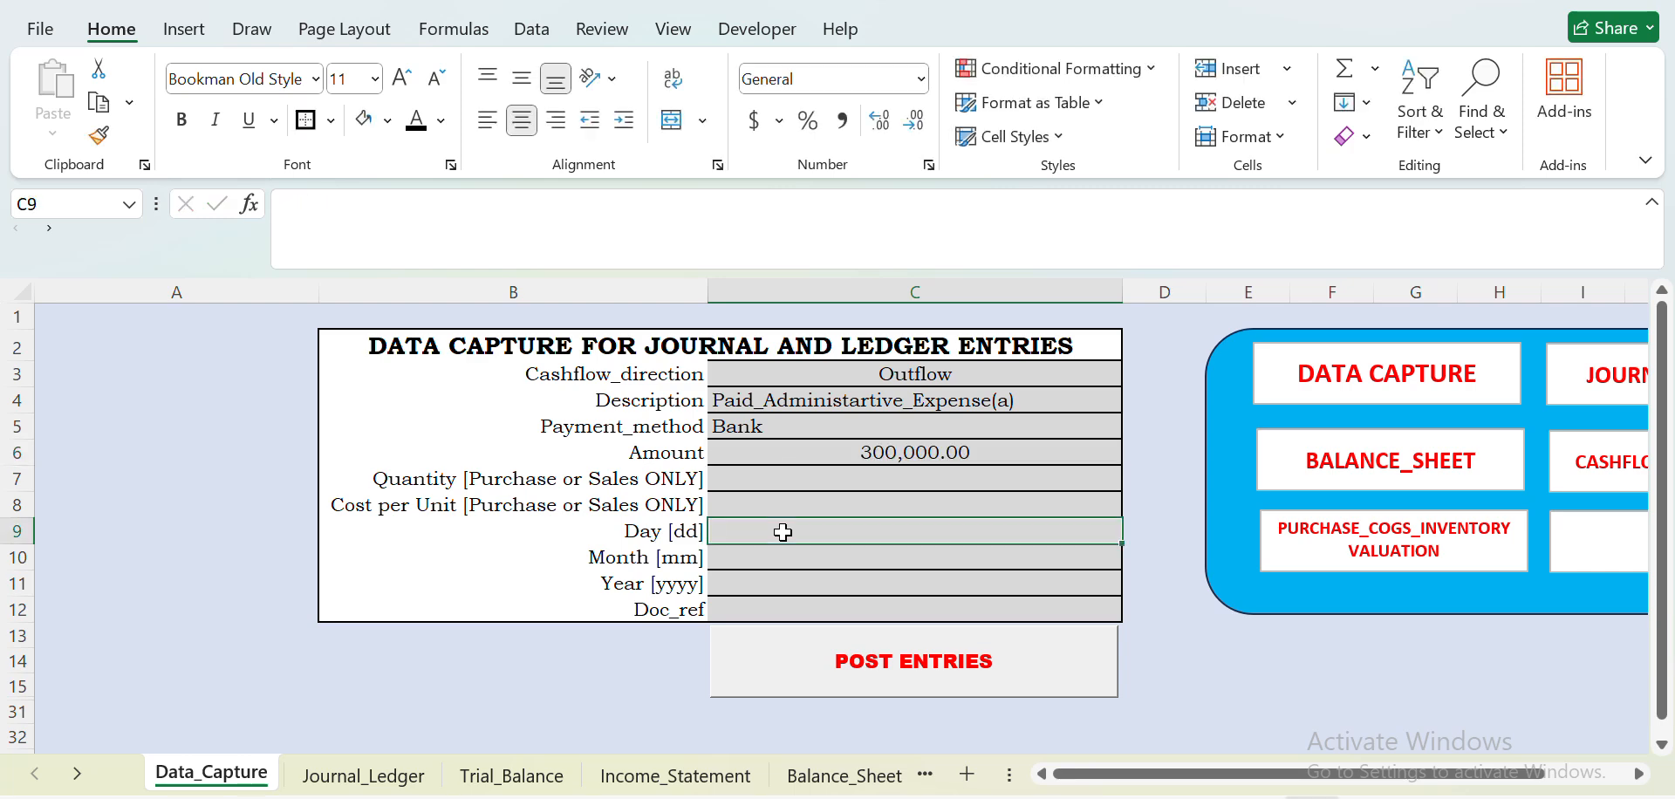
pyautogui.write('31')
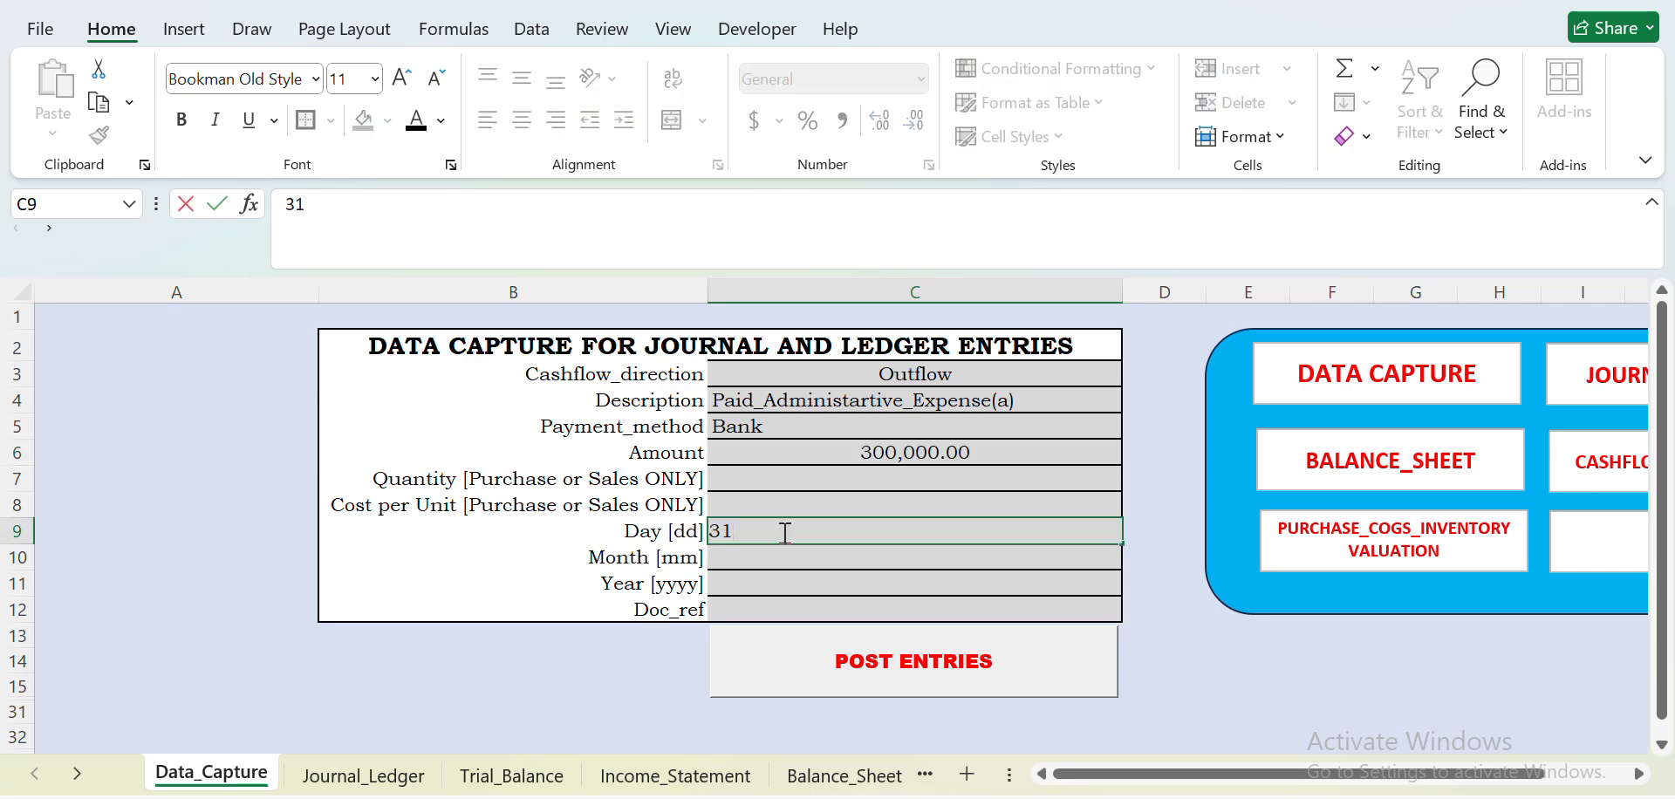
pyautogui.press('Return')
pyautogui.write('1')
pyautogui.press('Return')
pyautogui.write('2026')
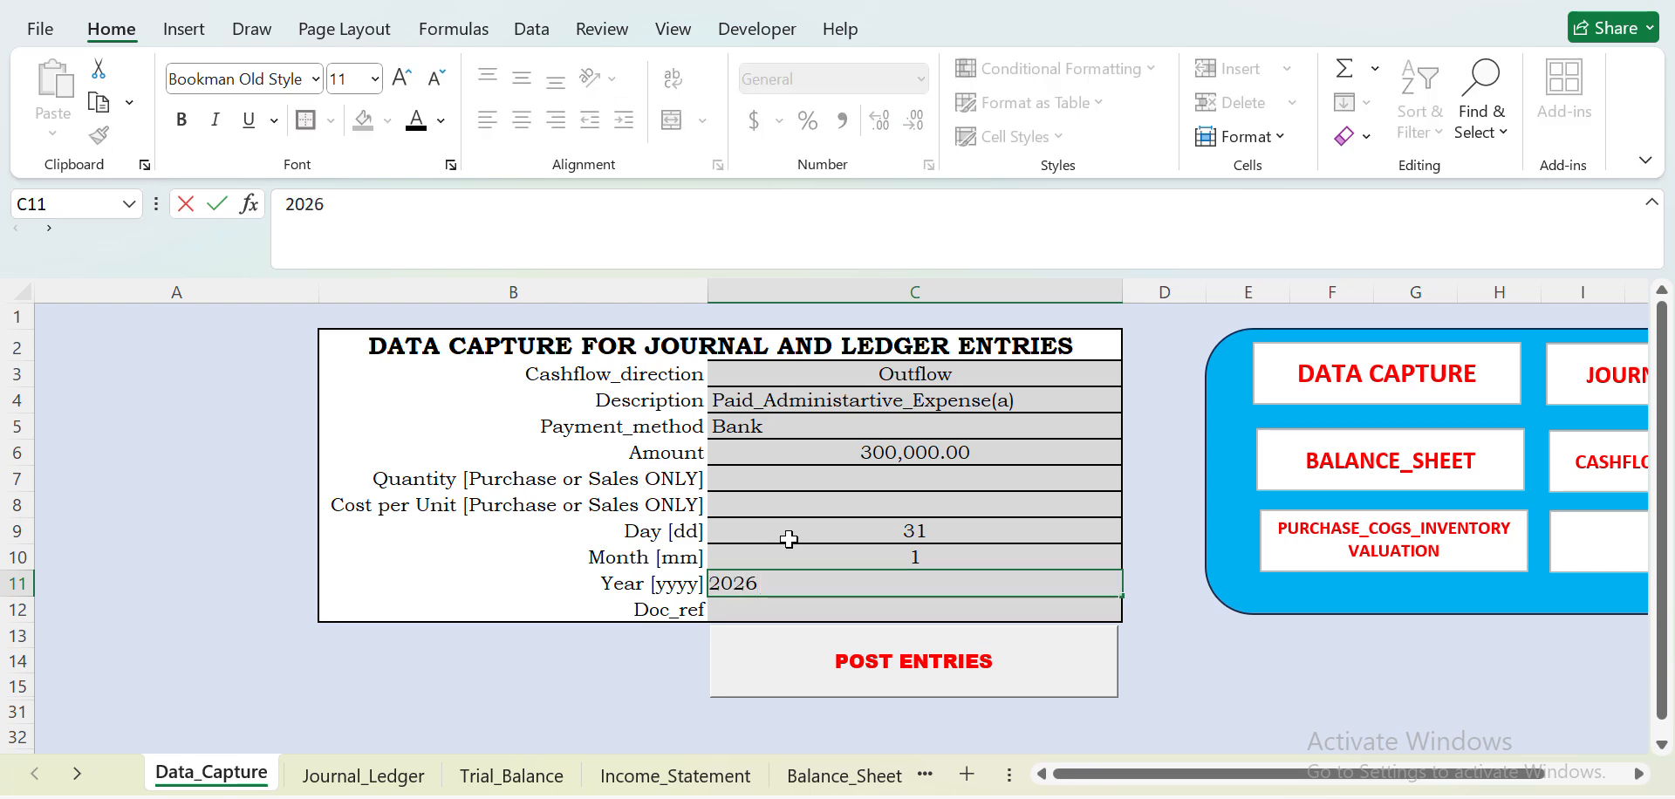
pyautogui.click(964, 675)
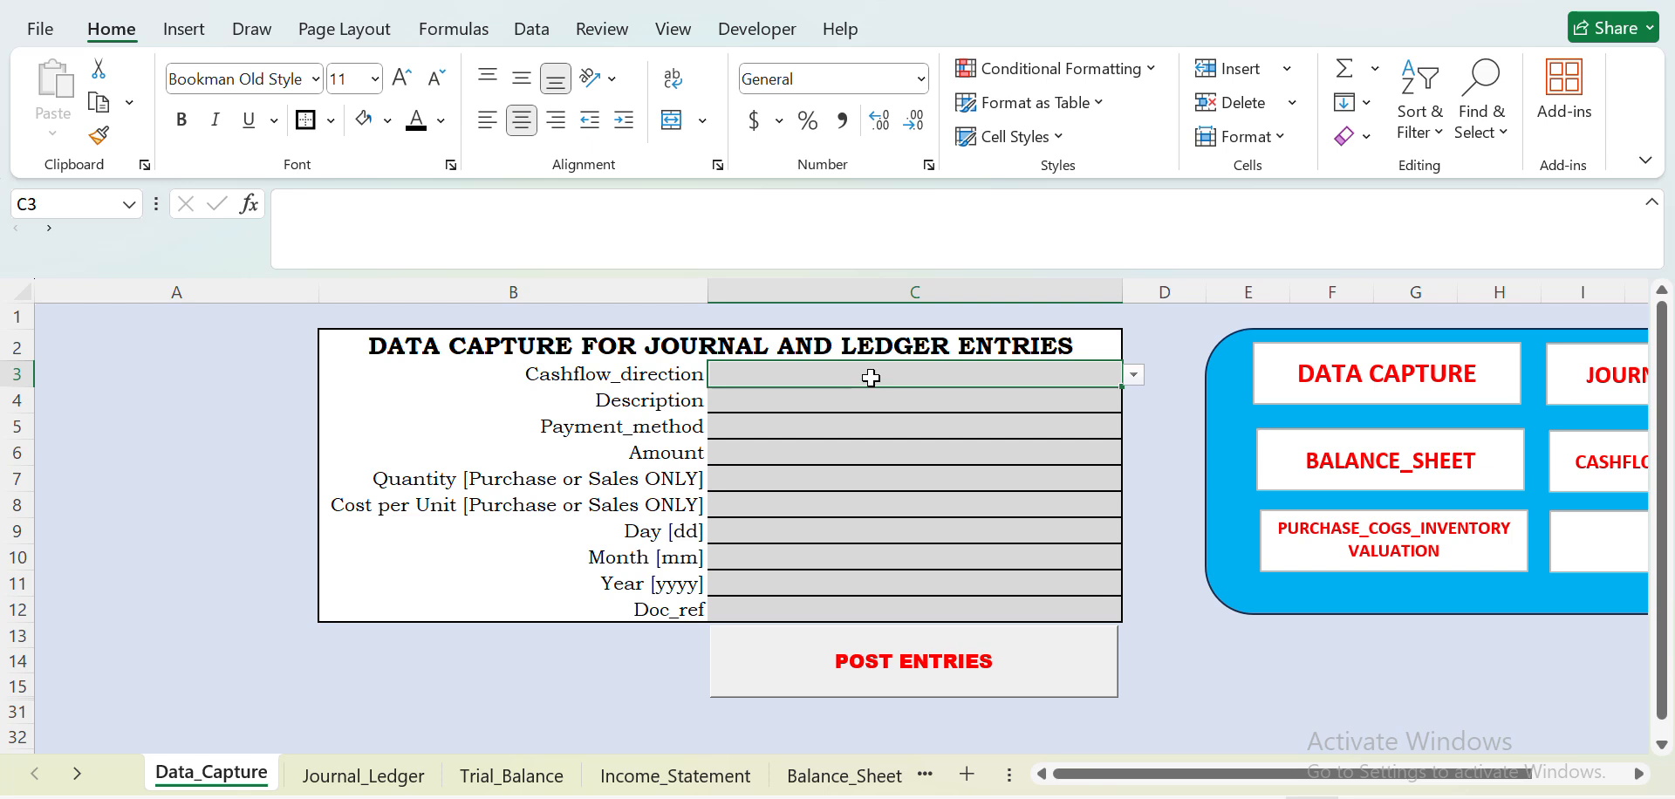
# - Start a new entry with Cashflow_direction Inflow and Description Received_Loan_from_Lender
pyautogui.click(1135, 377)
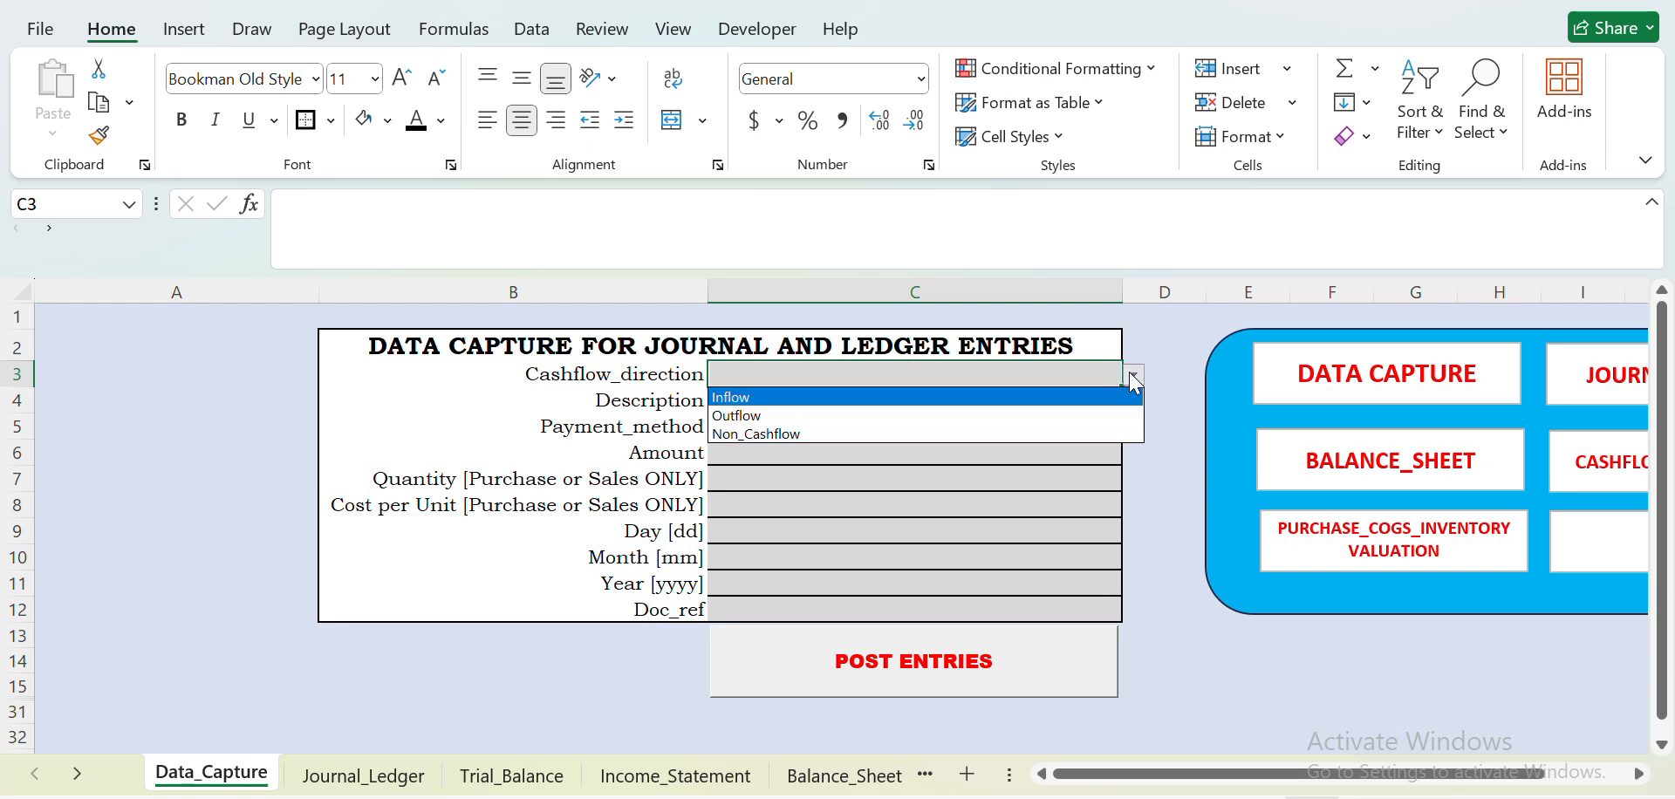
pyautogui.click(1034, 400)
pyautogui.click(907, 397)
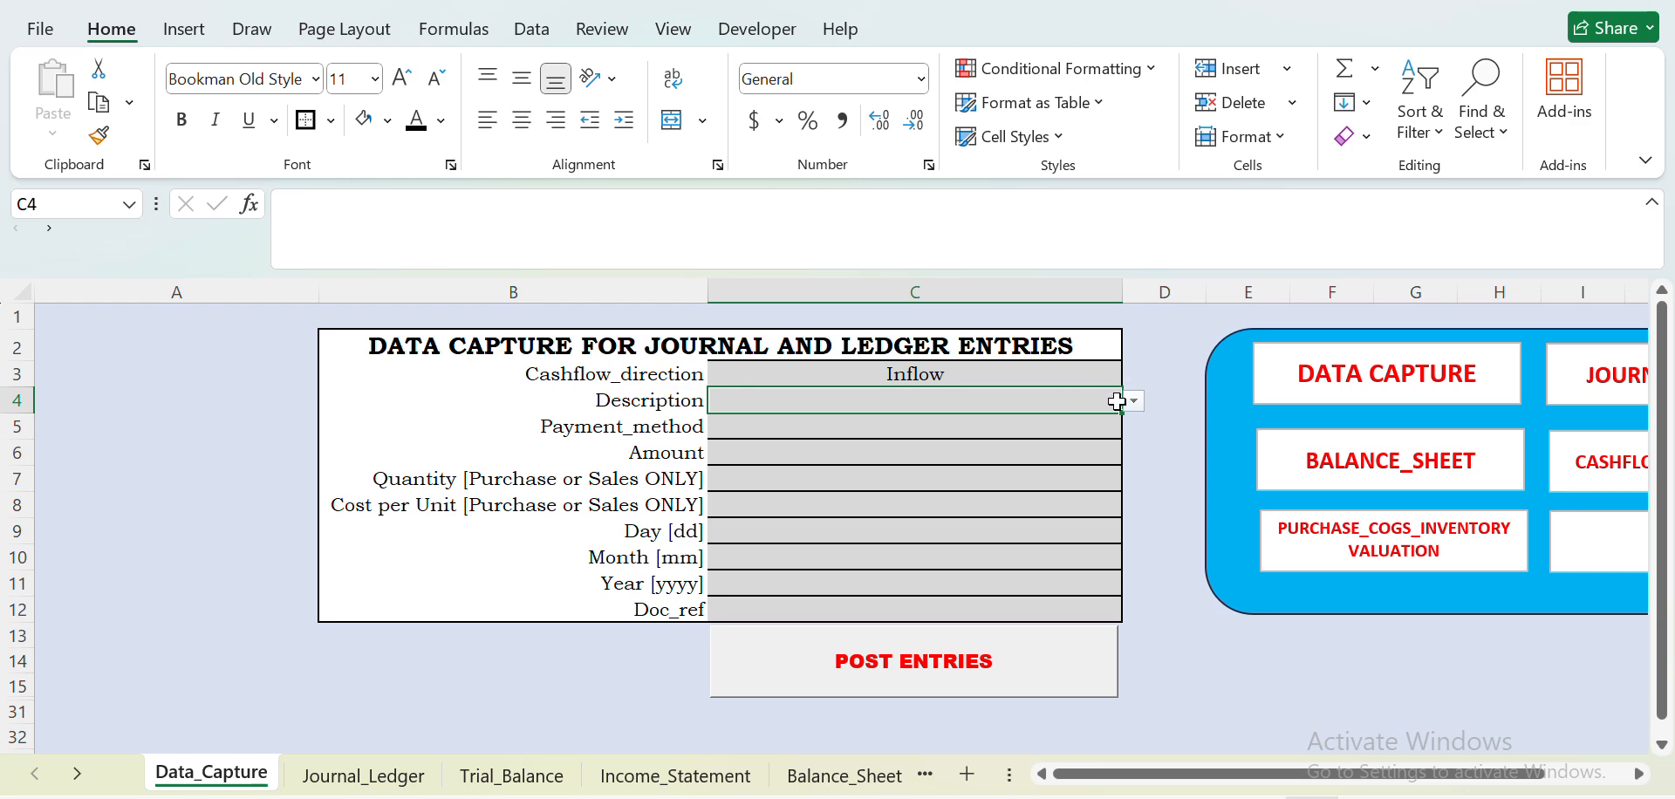
pyautogui.click(1134, 402)
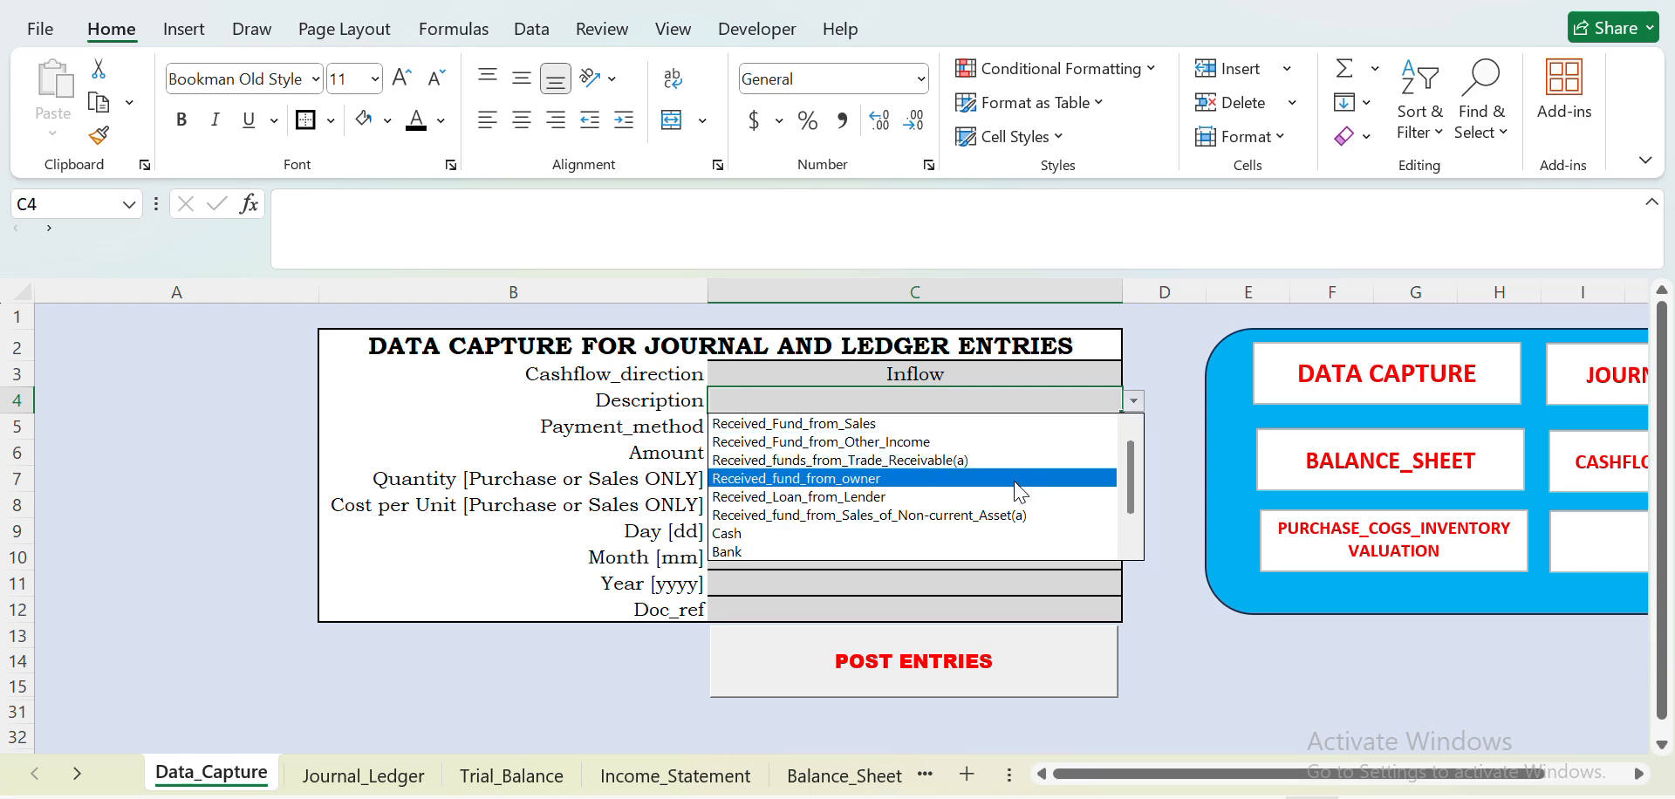
pyautogui.click(959, 496)
# - Set the loan entry's Payment_method to Bank and its Amount to 1000000
pyautogui.click(908, 422)
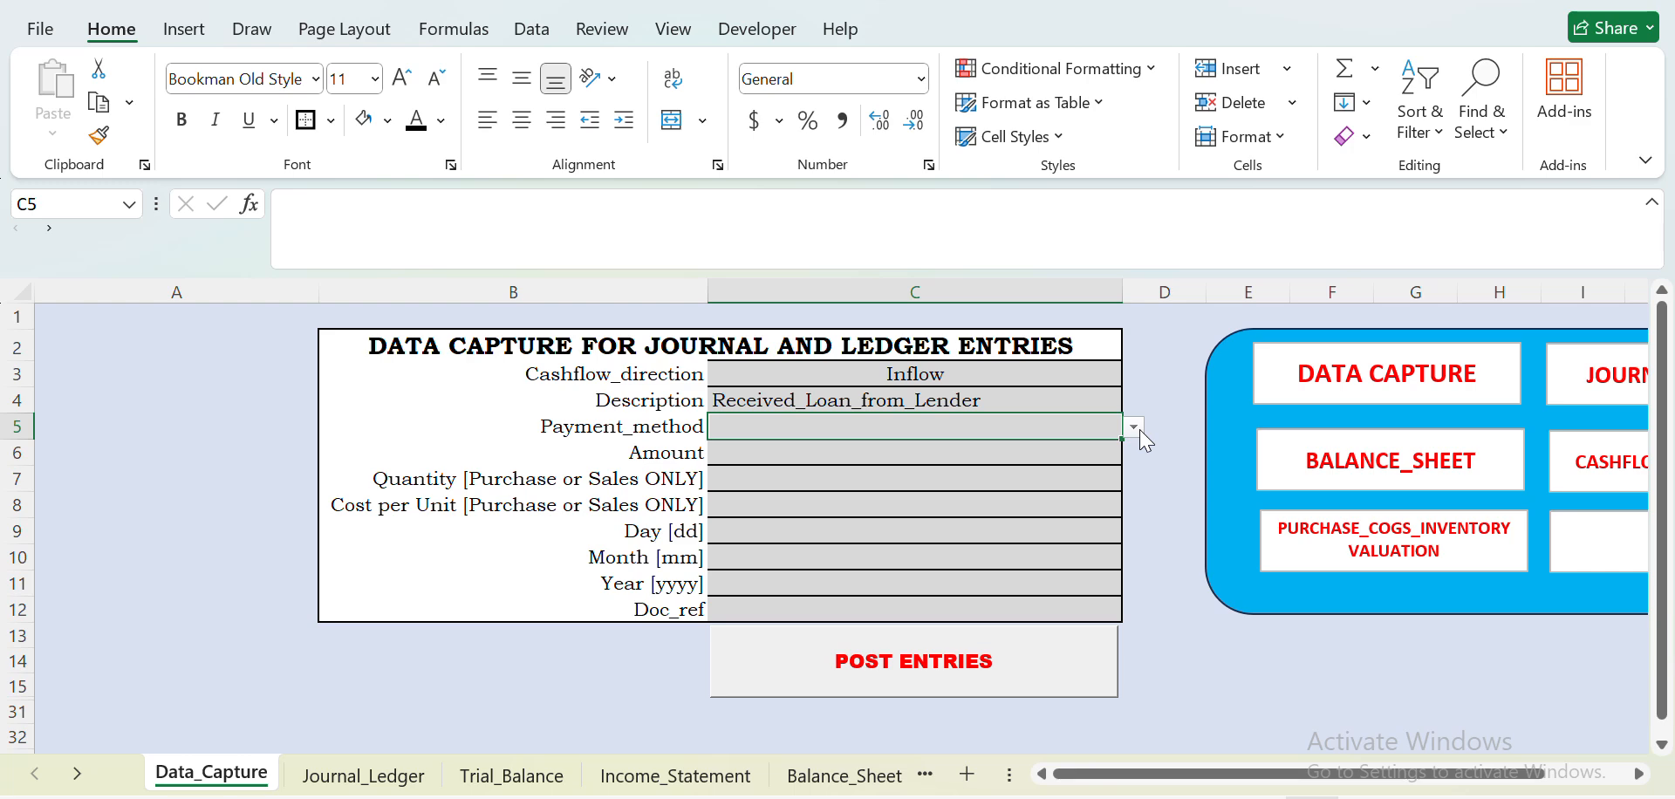
pyautogui.click(1137, 428)
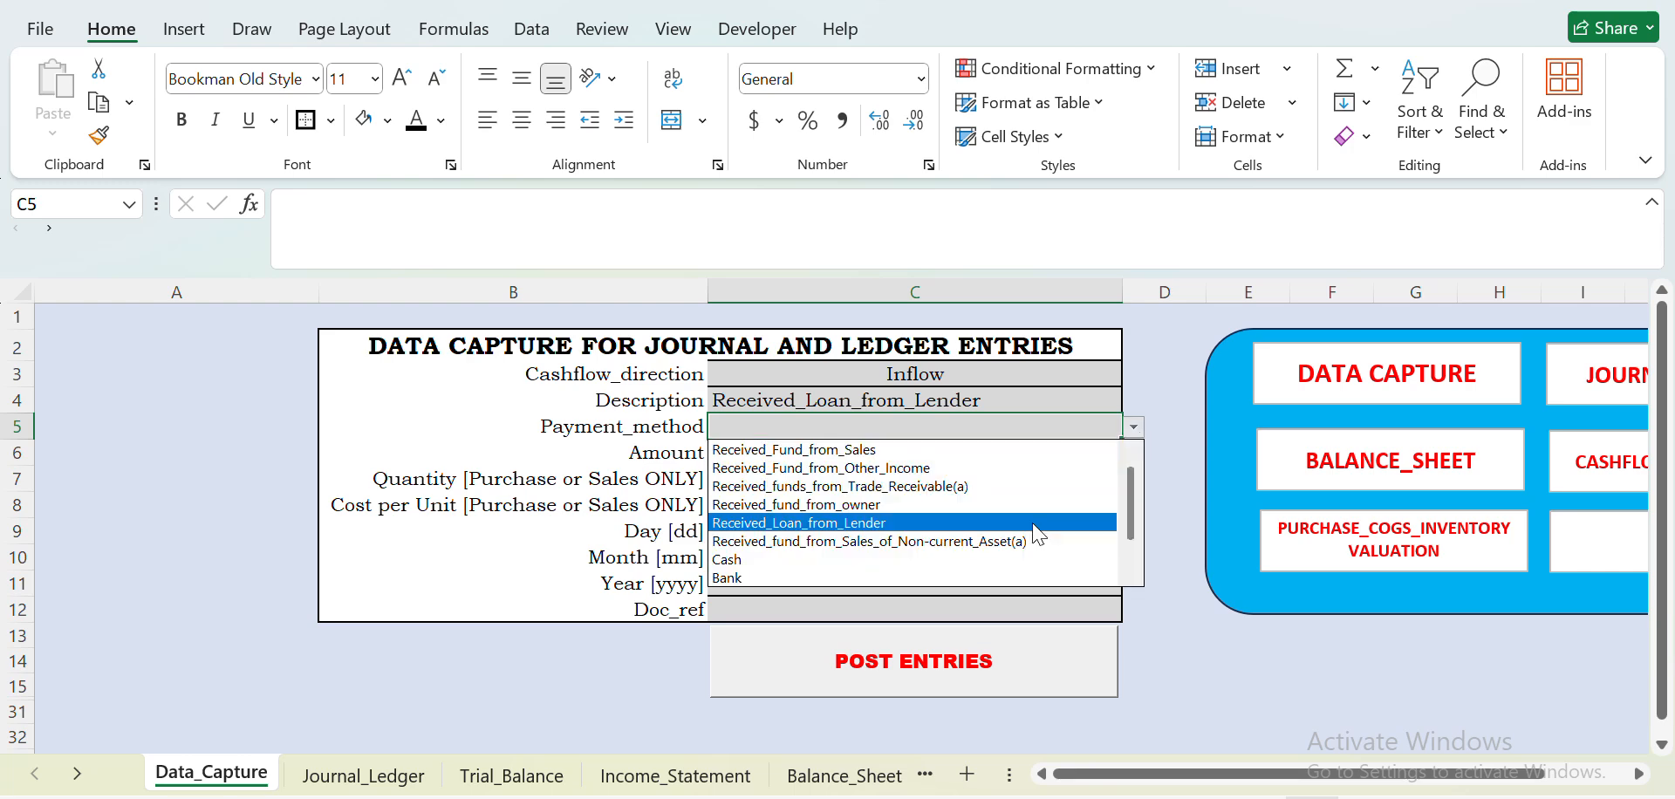
pyautogui.click(932, 578)
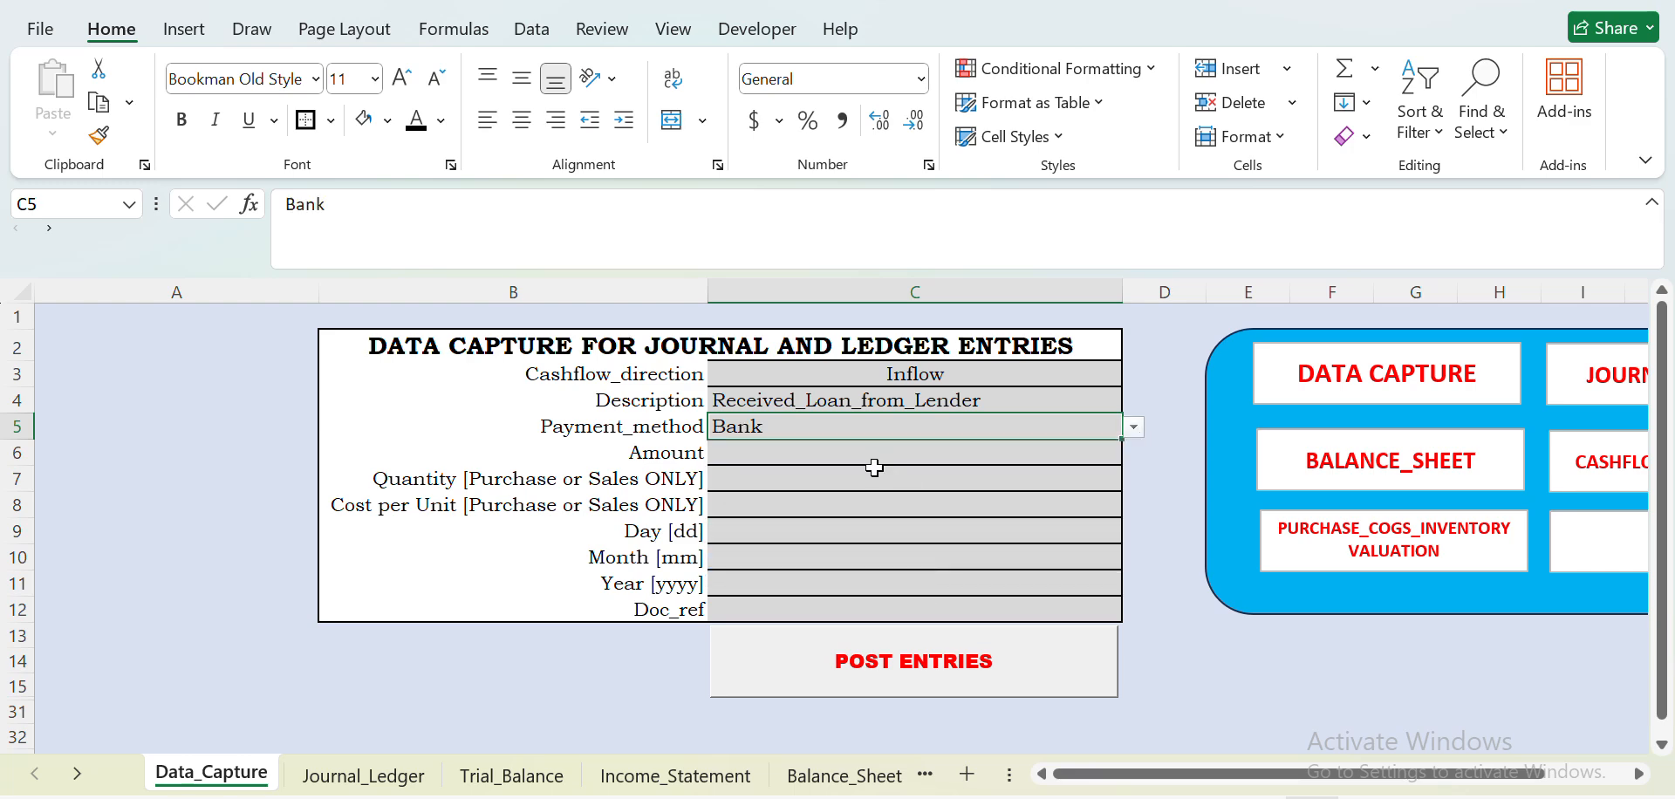
pyautogui.click(828, 450)
pyautogui.write('1000000')
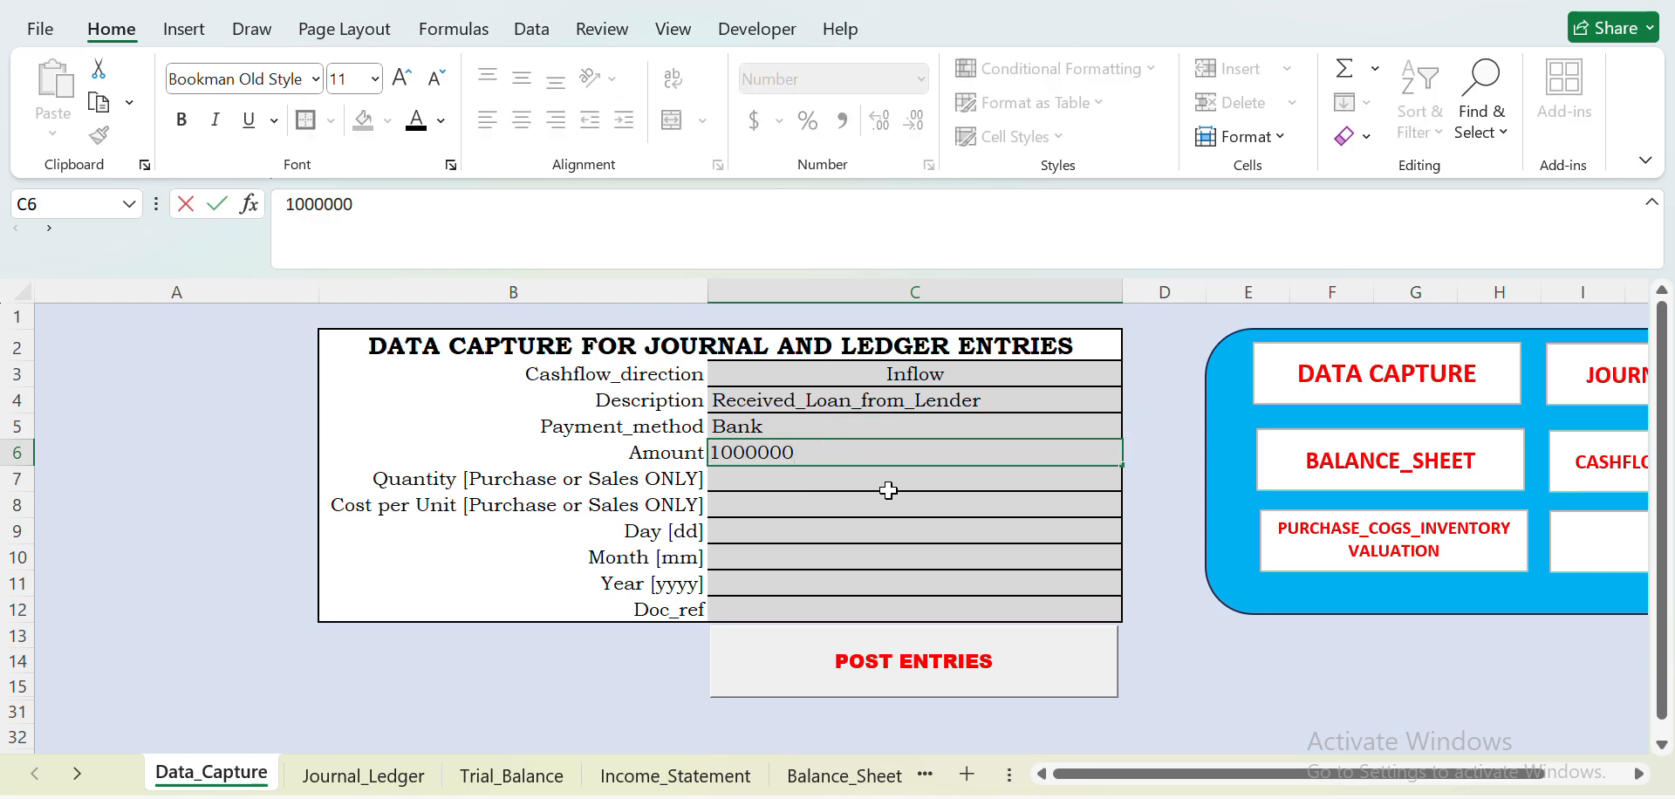
# - Date the loan entry day 31, month 1, year 2026 and post it
pyautogui.click(872, 534)
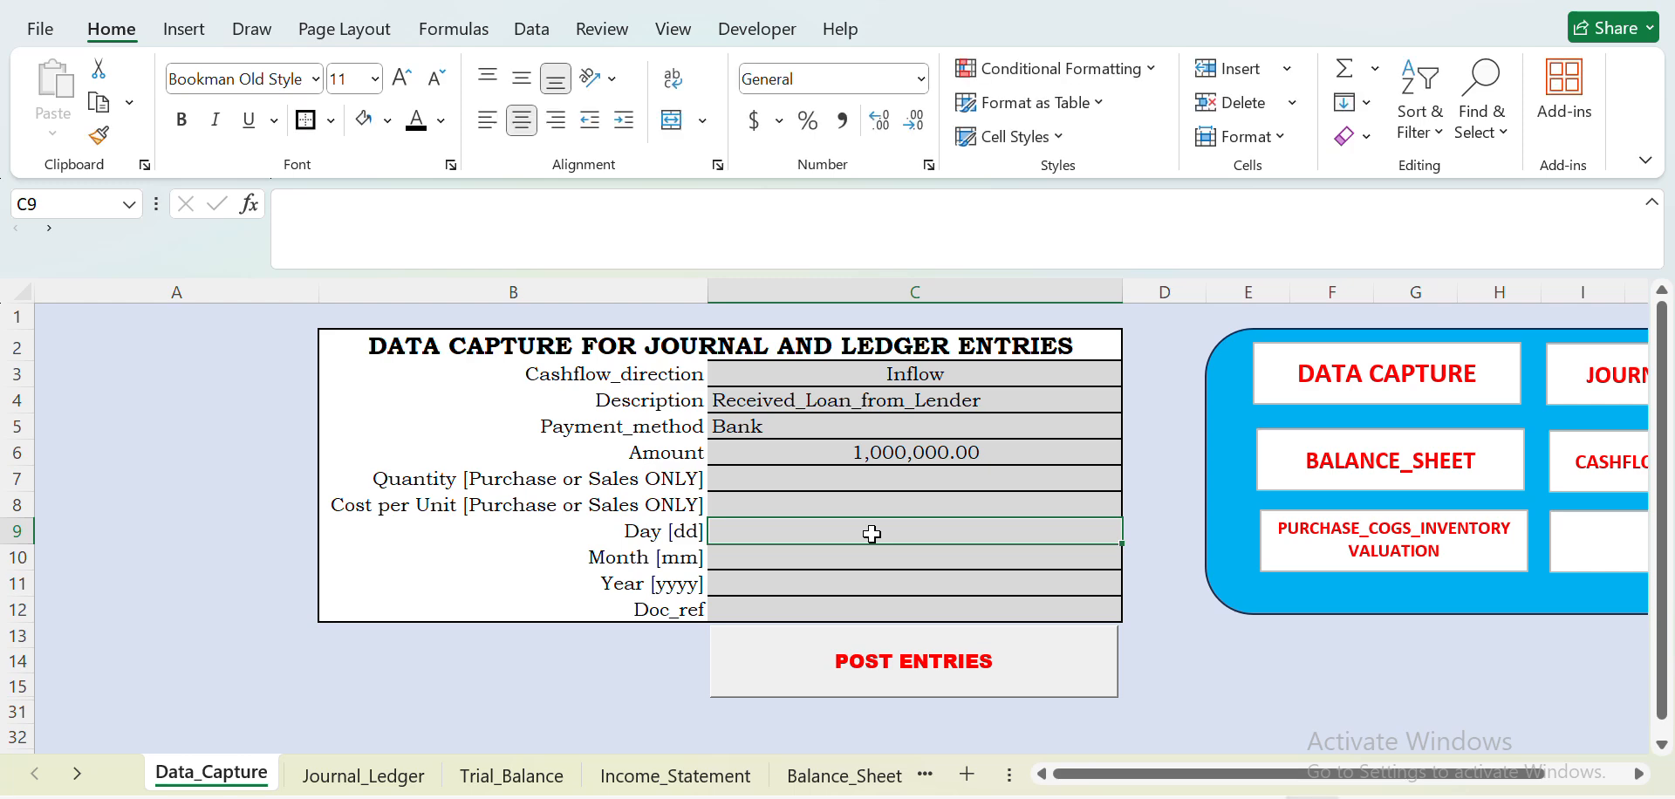
pyautogui.write('31')
pyautogui.press('Return')
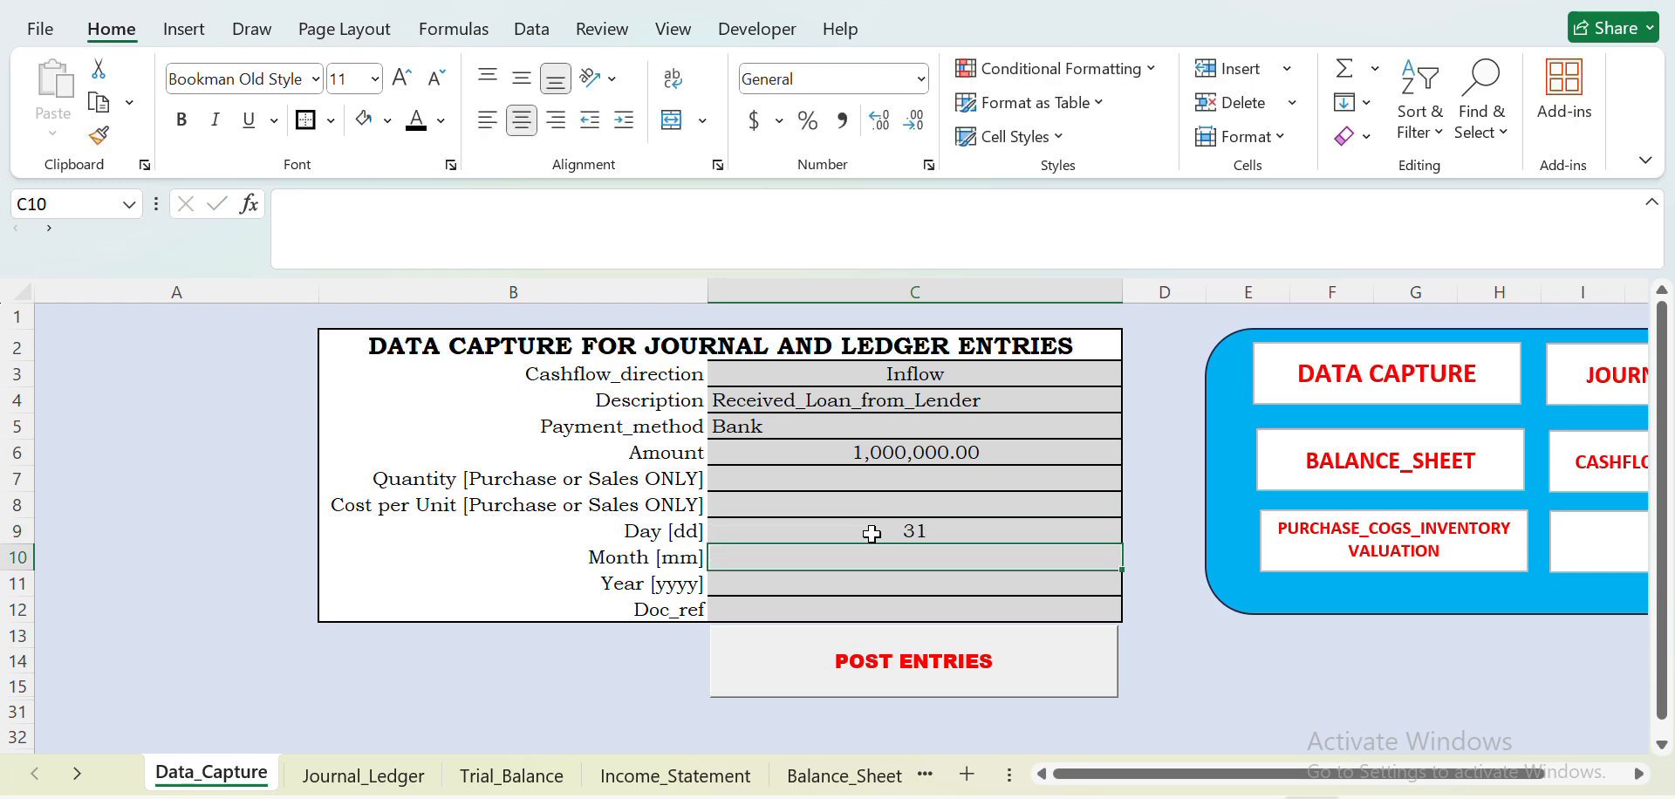
pyautogui.write('1')
pyautogui.press('Return')
pyautogui.write('2026')
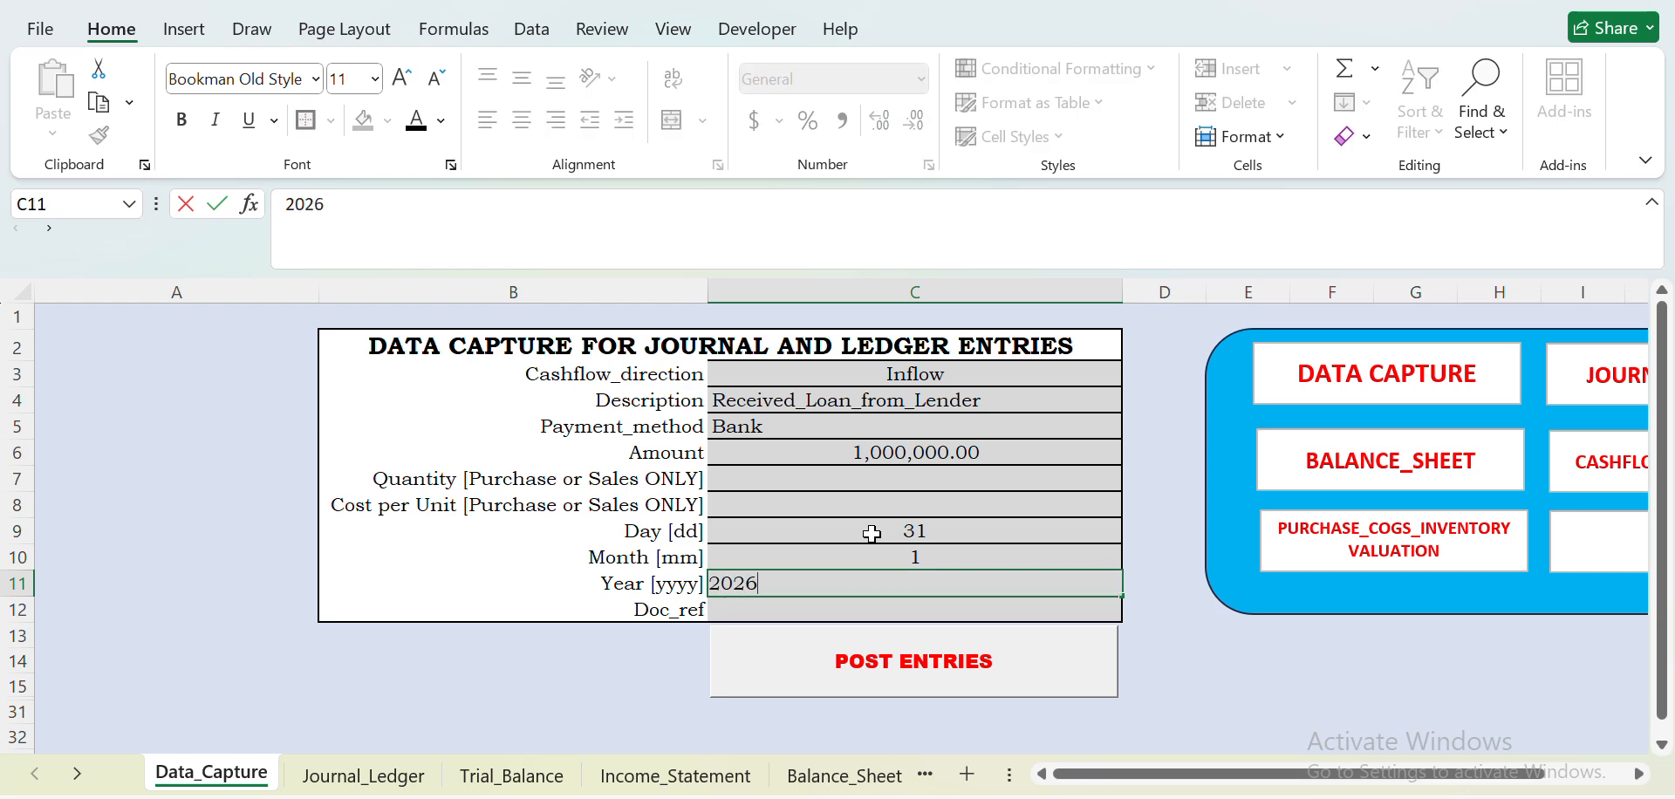
pyautogui.click(1217, 665)
pyautogui.click(988, 672)
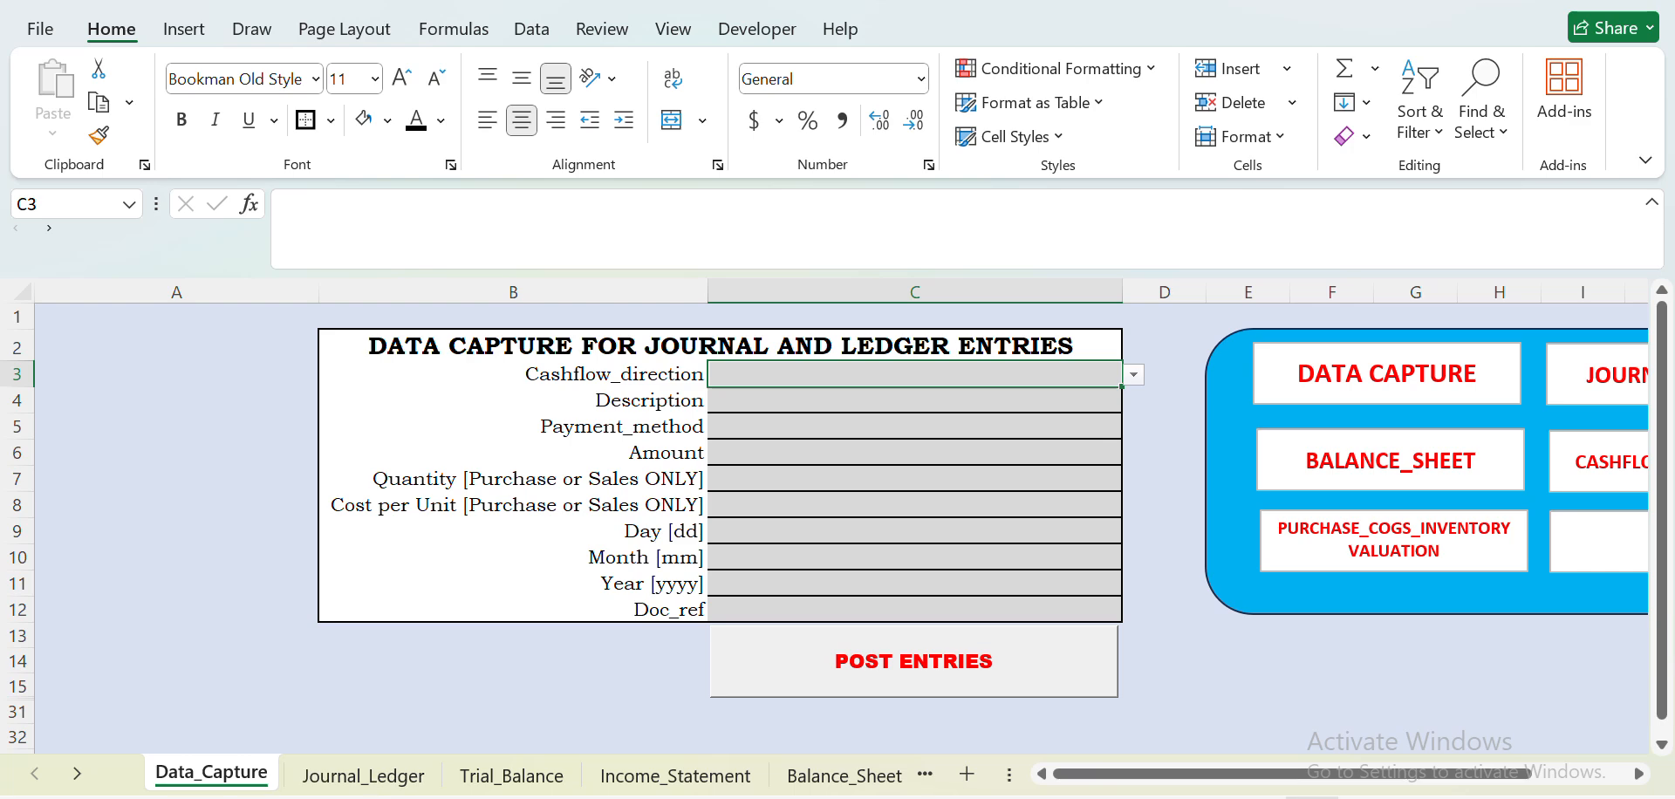
# - Examine the owner funding entries on the Journal_Ledger sheet, including their account names
pyautogui.click(349, 776)
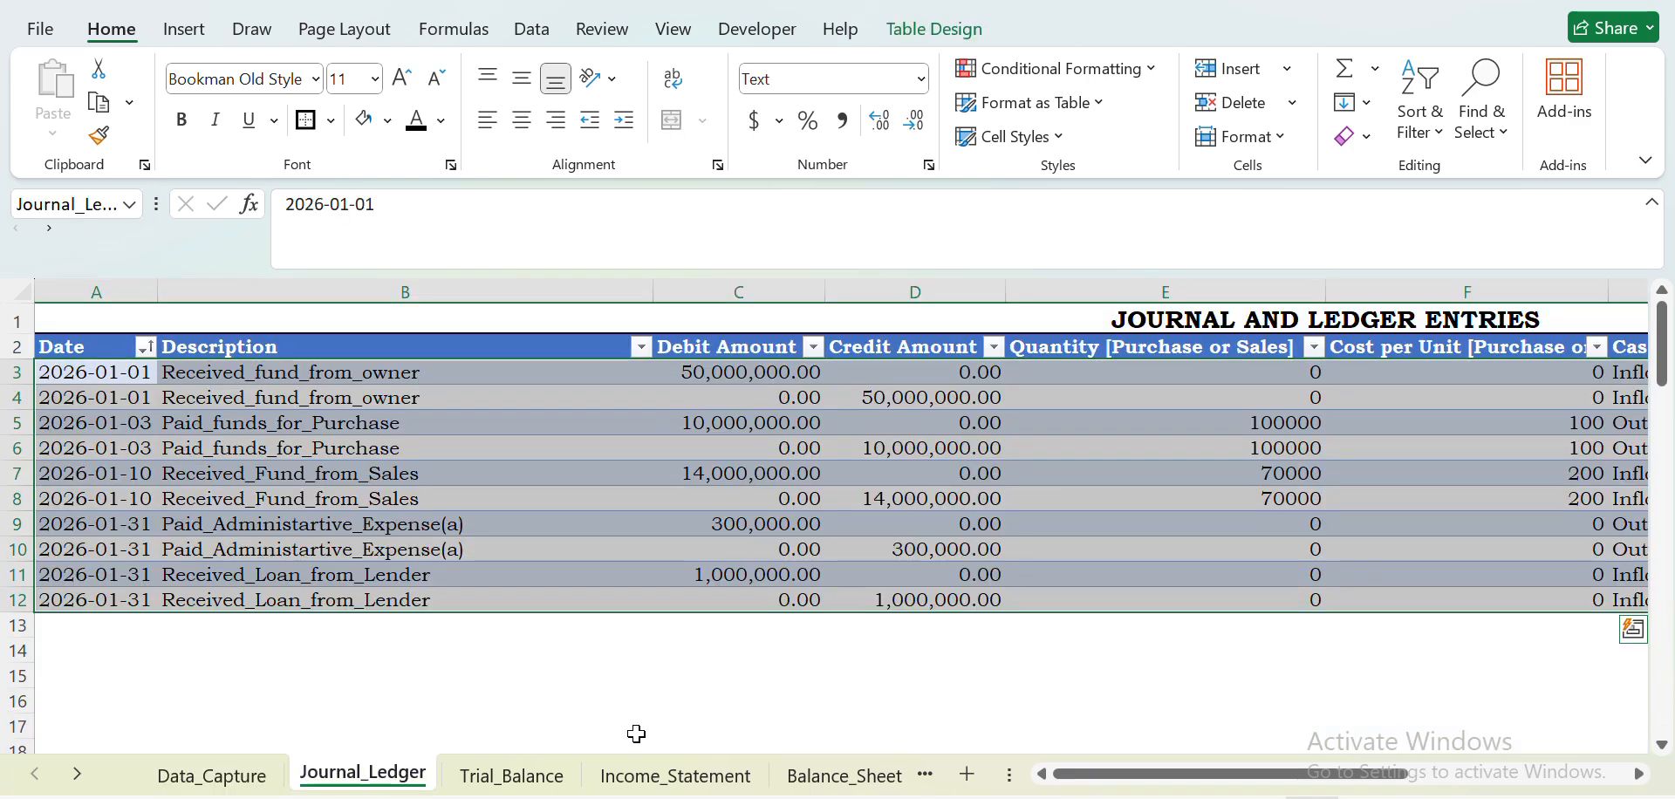
pyautogui.click(461, 378)
pyautogui.moveTo(1055, 773); pyautogui.dragTo(1143, 777)
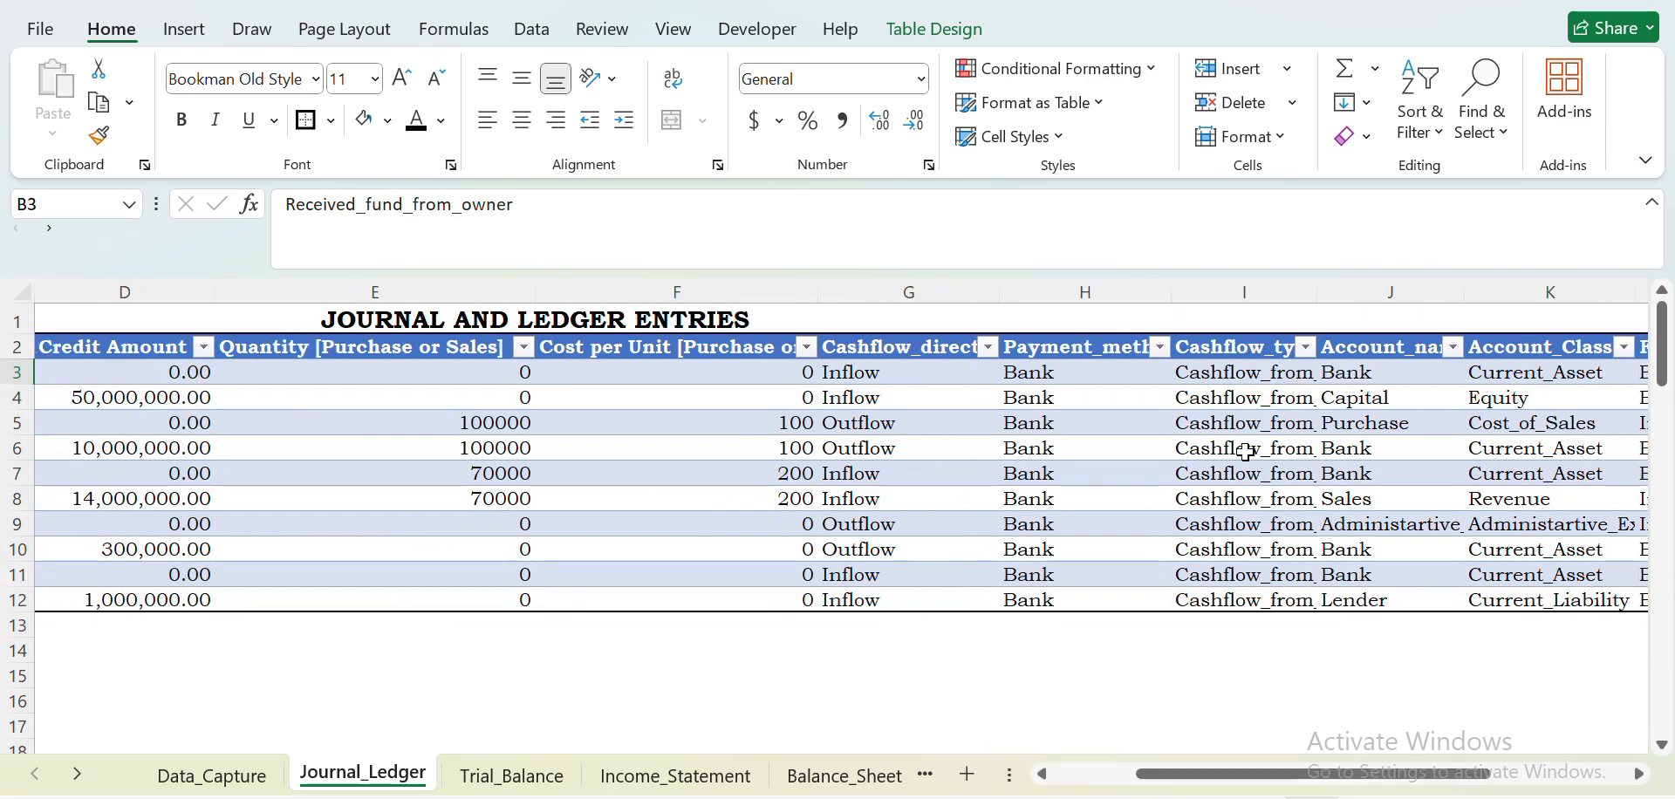
pyautogui.click(1370, 374)
pyautogui.click(1383, 401)
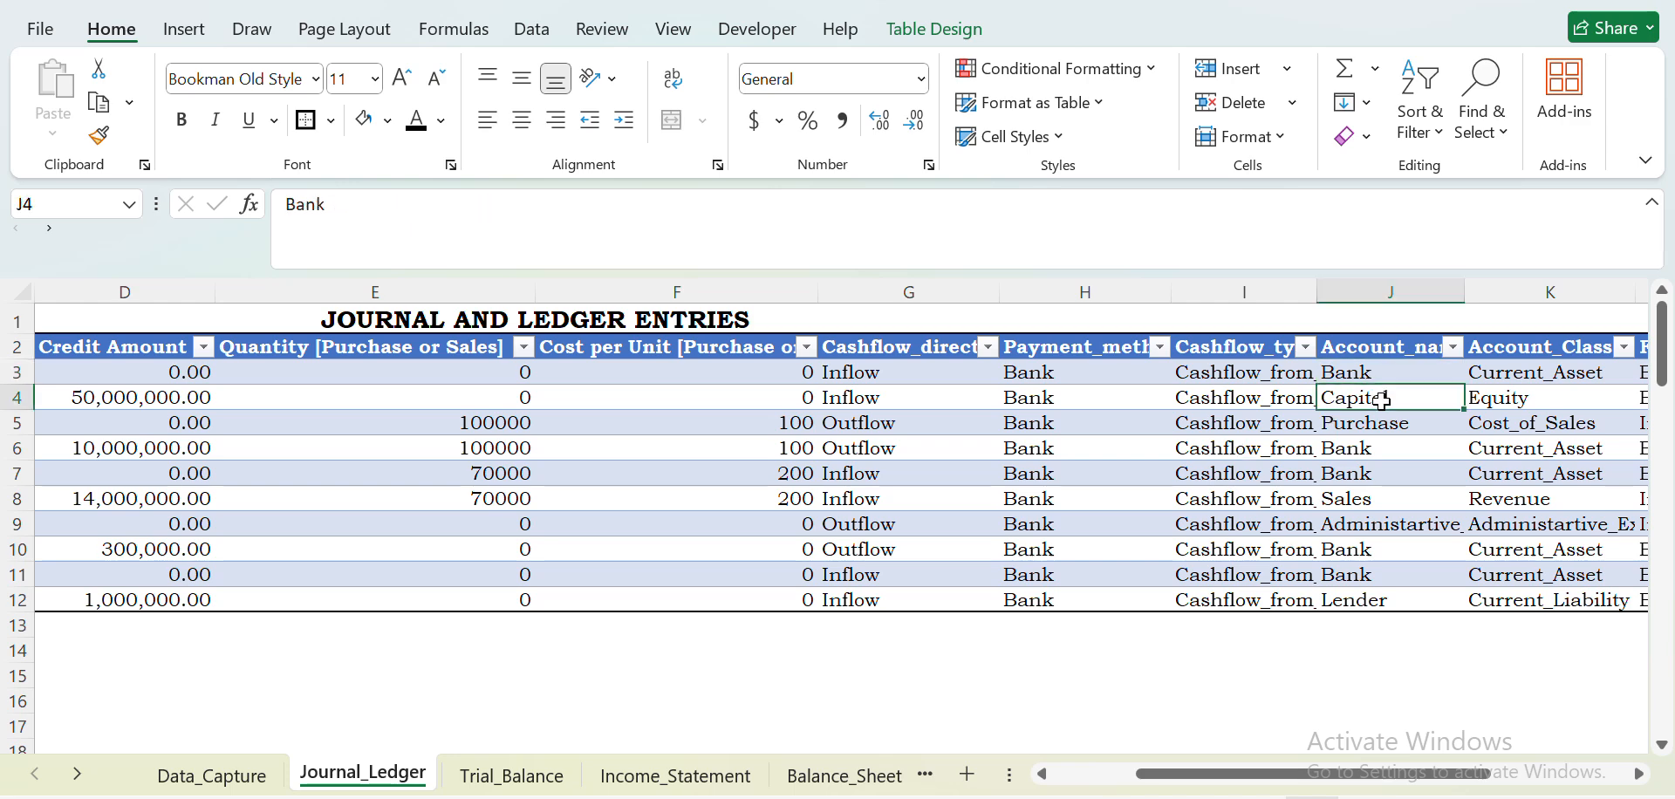
pyautogui.moveTo(1291, 774); pyautogui.dragTo(1052, 794)
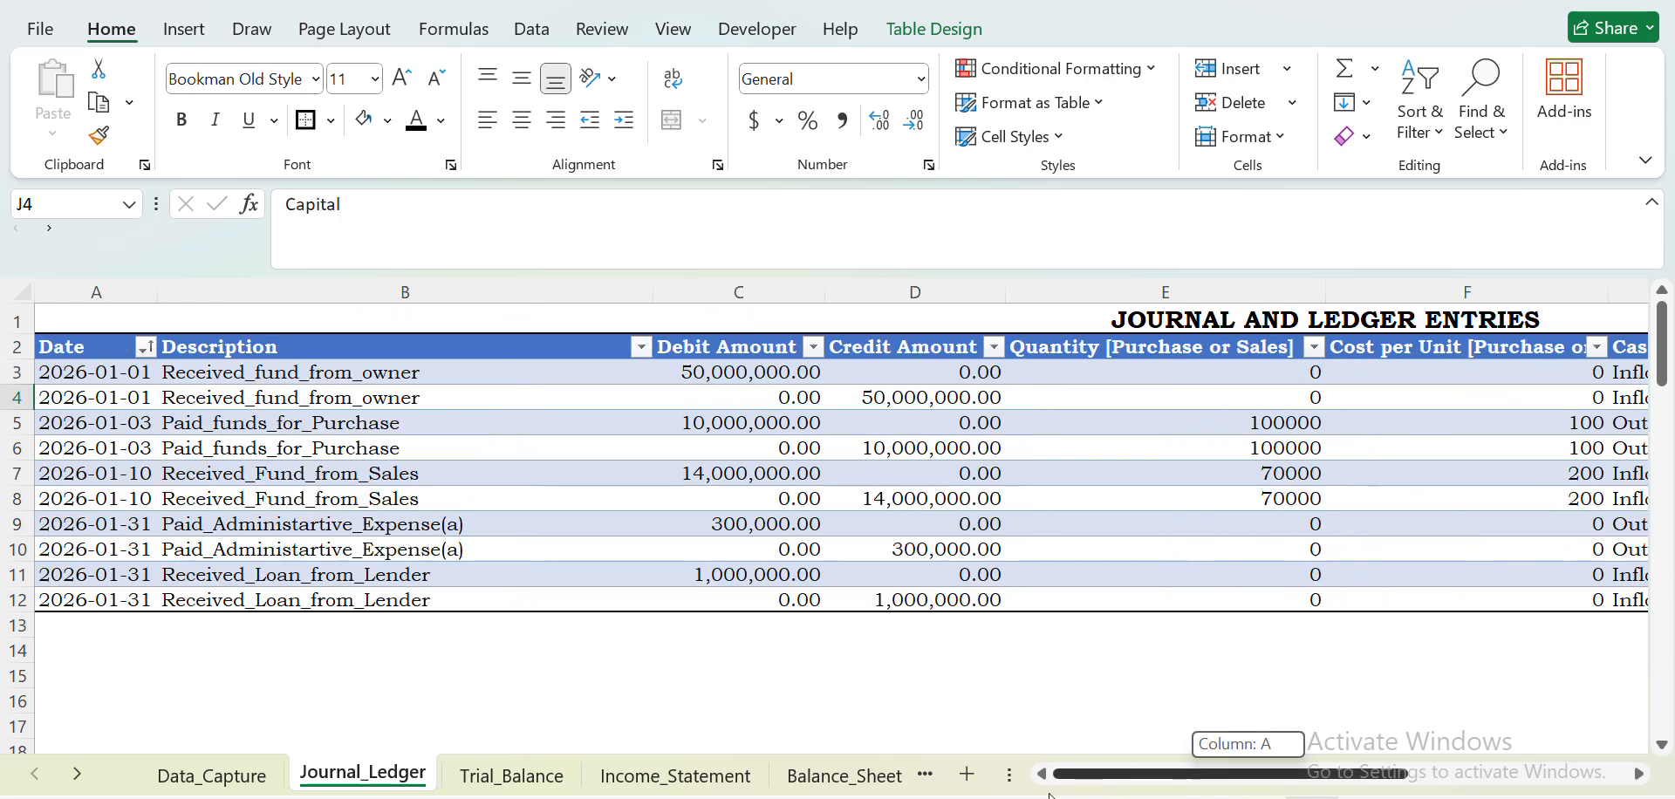
# - Examine the purchase and sales entries in the journal, along with the account classes, financial statements and Log Date/time column
pyautogui.click(733, 424)
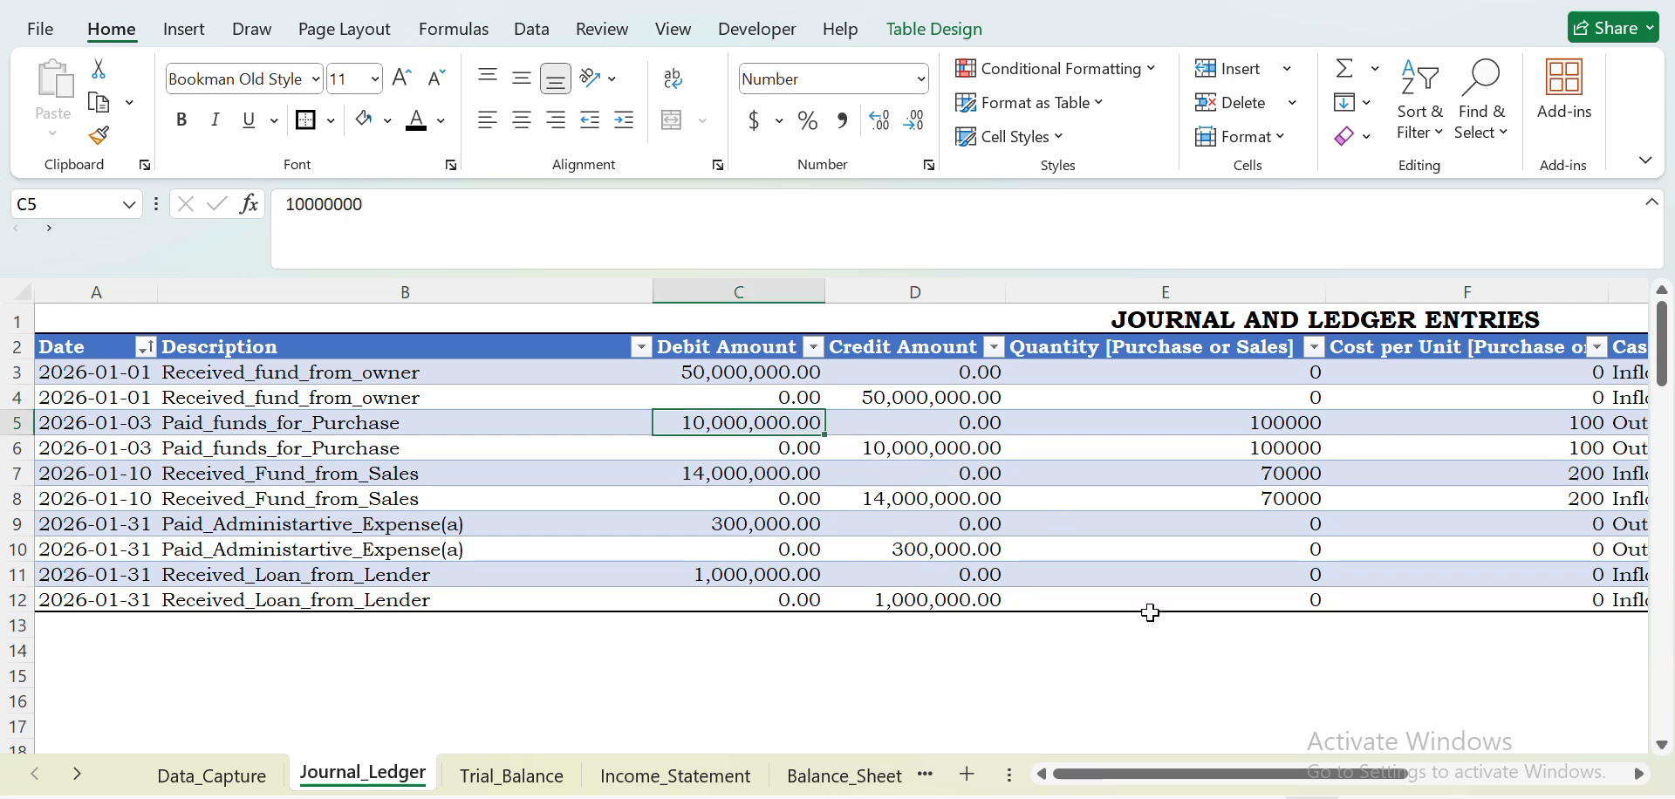
pyautogui.moveTo(1200, 781)
pyautogui.mouseDown()
pyautogui.moveTo(1279, 785)
pyautogui.moveTo(1200, 785)
pyautogui.mouseUp()
pyautogui.click(733, 469)
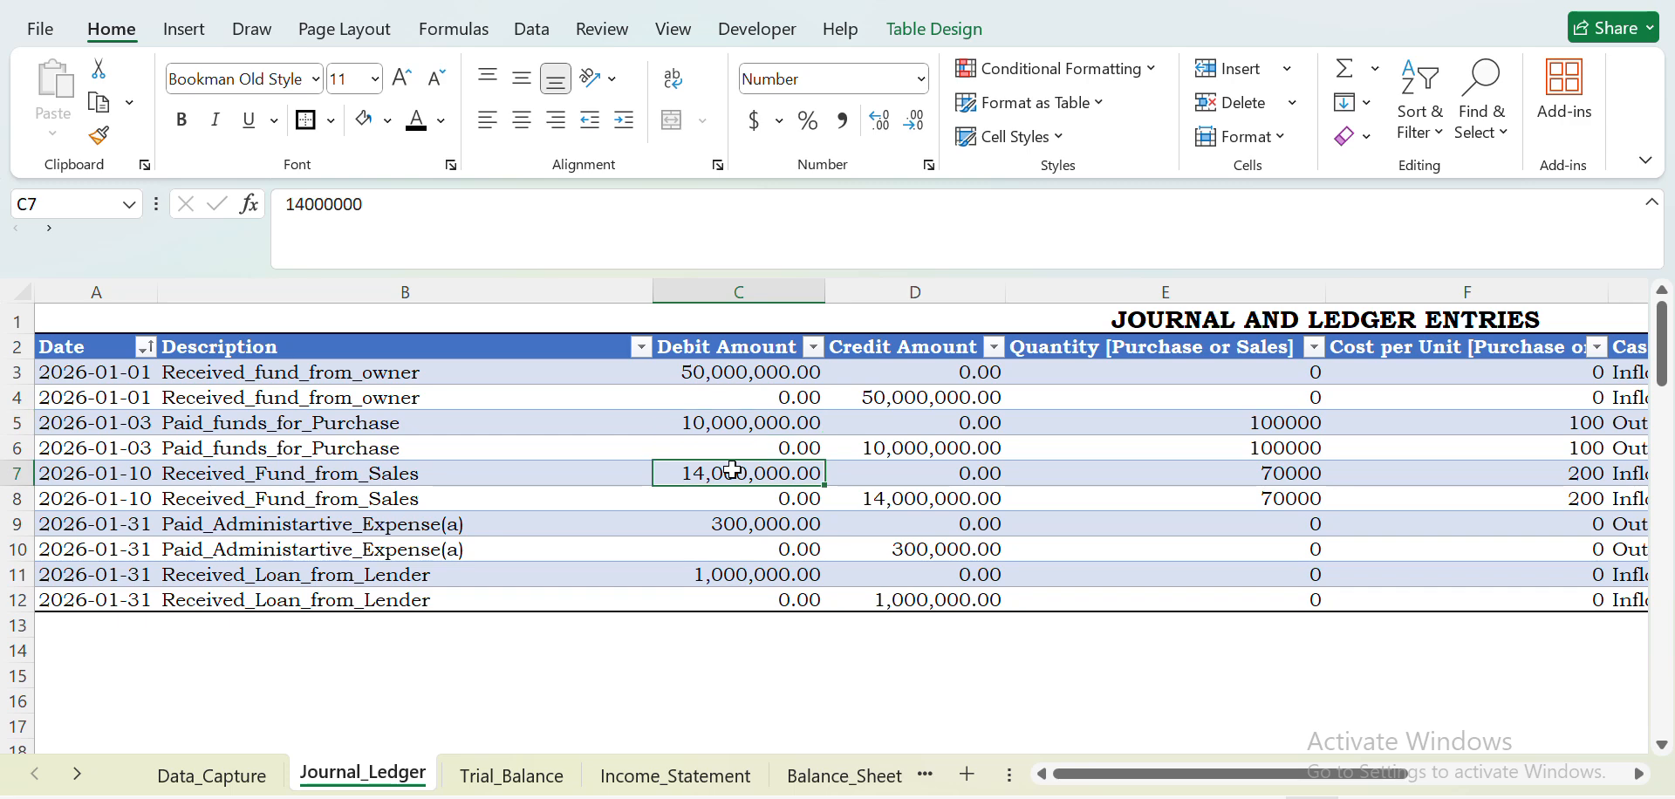
pyautogui.moveTo(1241, 773)
pyautogui.mouseDown()
pyautogui.moveTo(1311, 785)
pyautogui.moveTo(1241, 791)
pyautogui.mouseUp()
pyautogui.moveTo(1073, 774); pyautogui.dragTo(1274, 790)
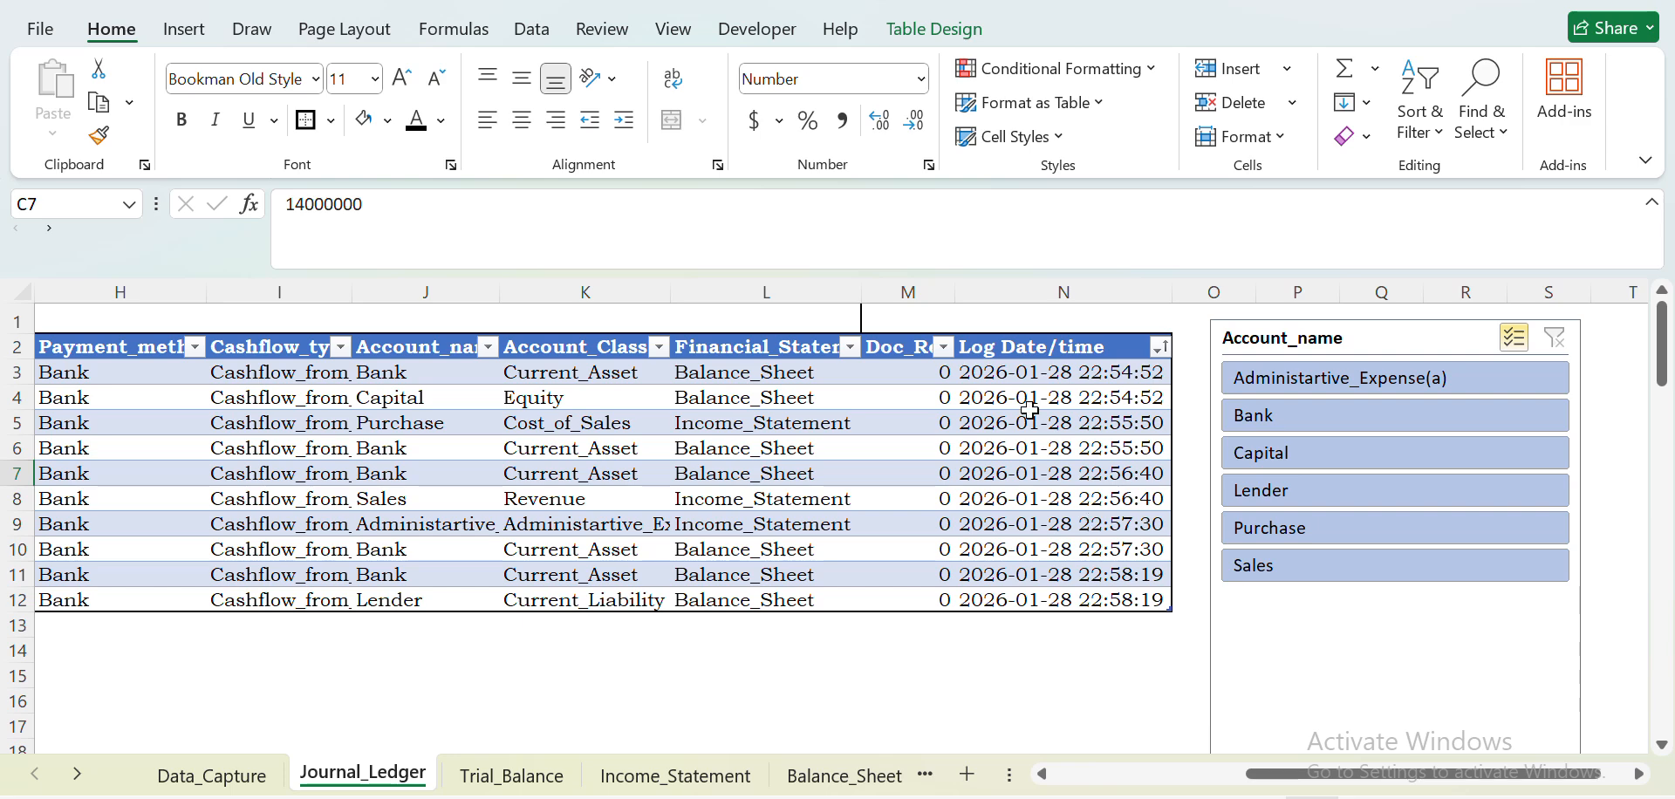
pyautogui.click(1012, 378)
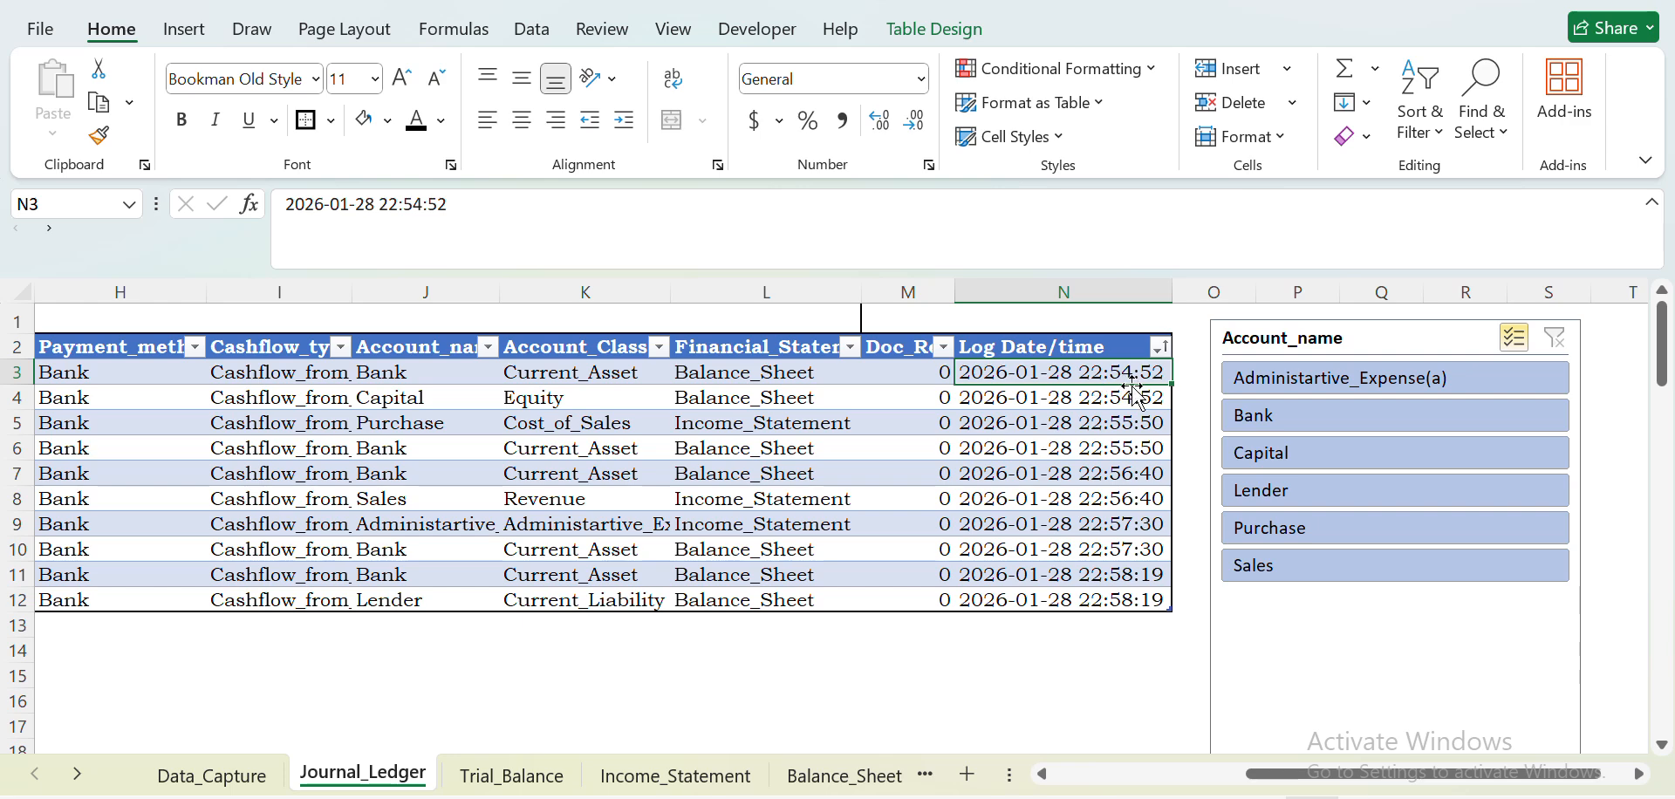
# - Review the account debits, credits and balances on the Trial_Balance sheet
pyautogui.click(513, 776)
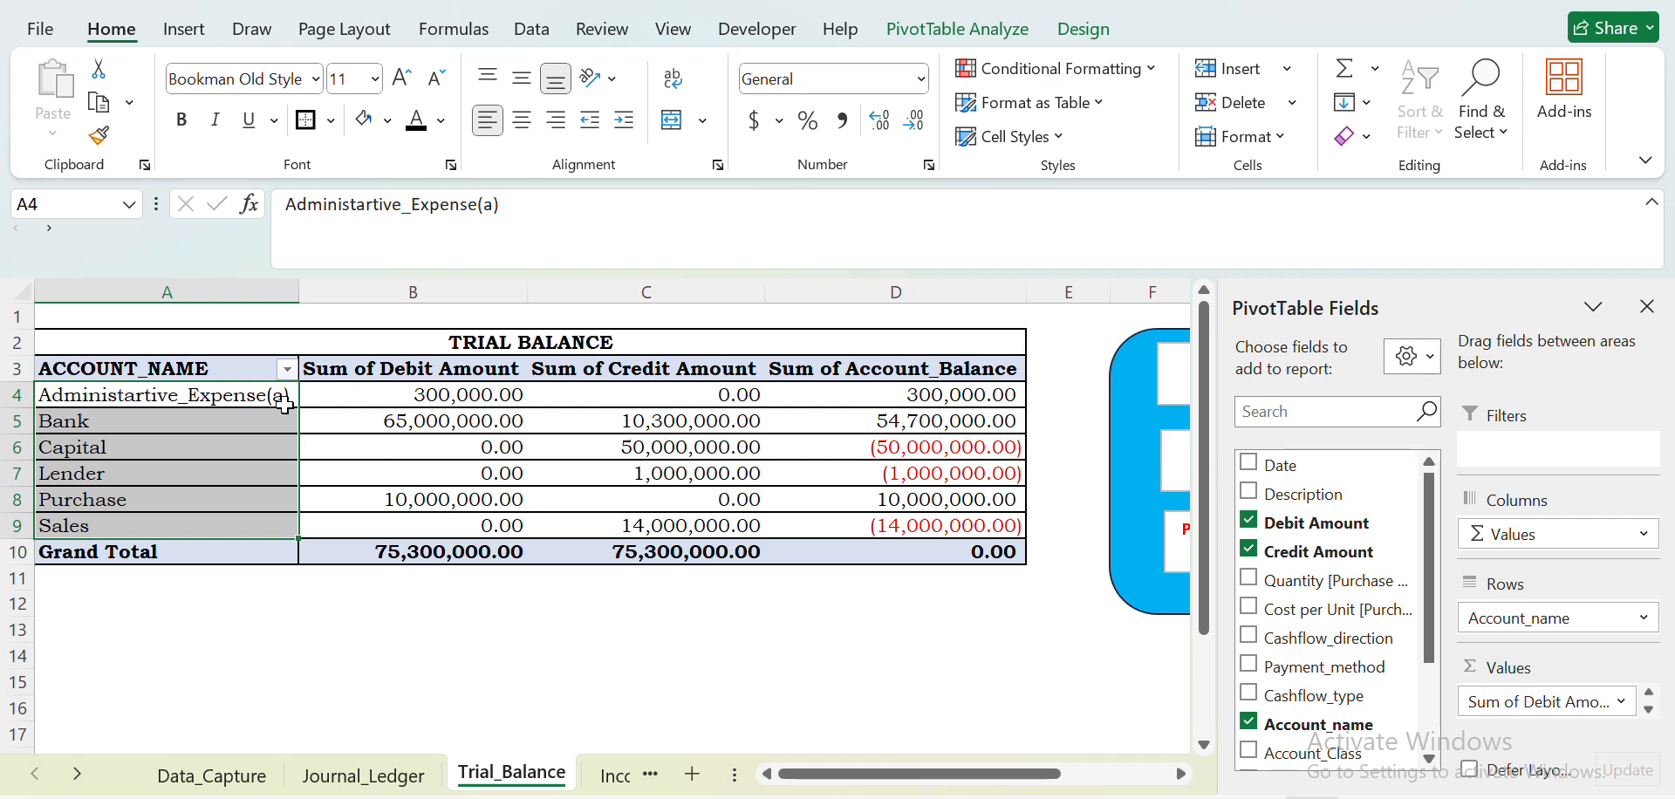
pyautogui.click(234, 398)
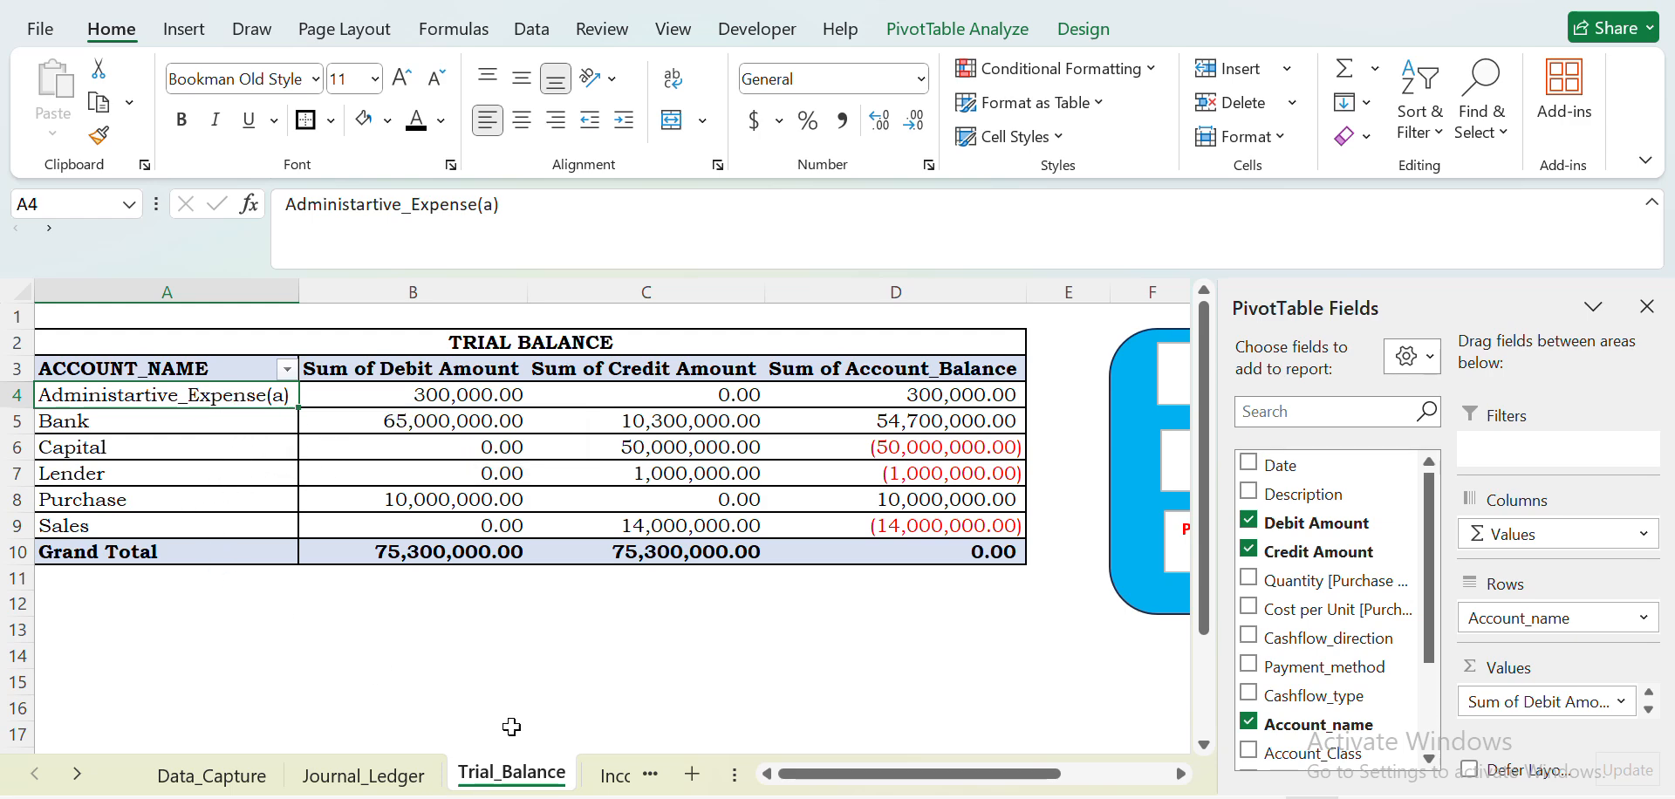
# - Autofit column B on the Income_Statement sheet and review the statement down to Earning before Tax
pyautogui.click(613, 775)
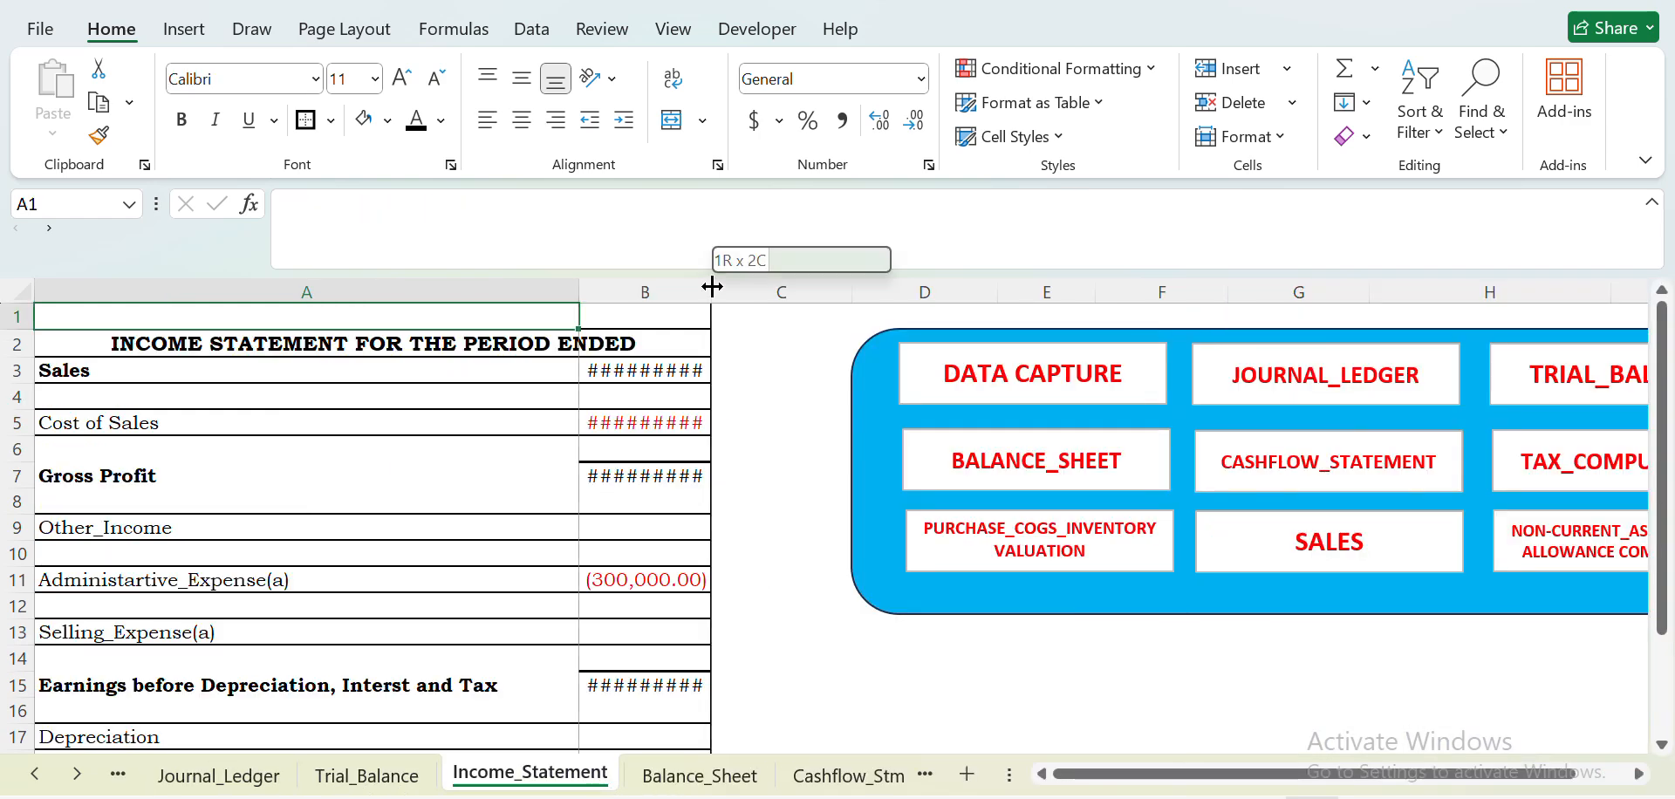
pyautogui.doubleClick(712, 288)
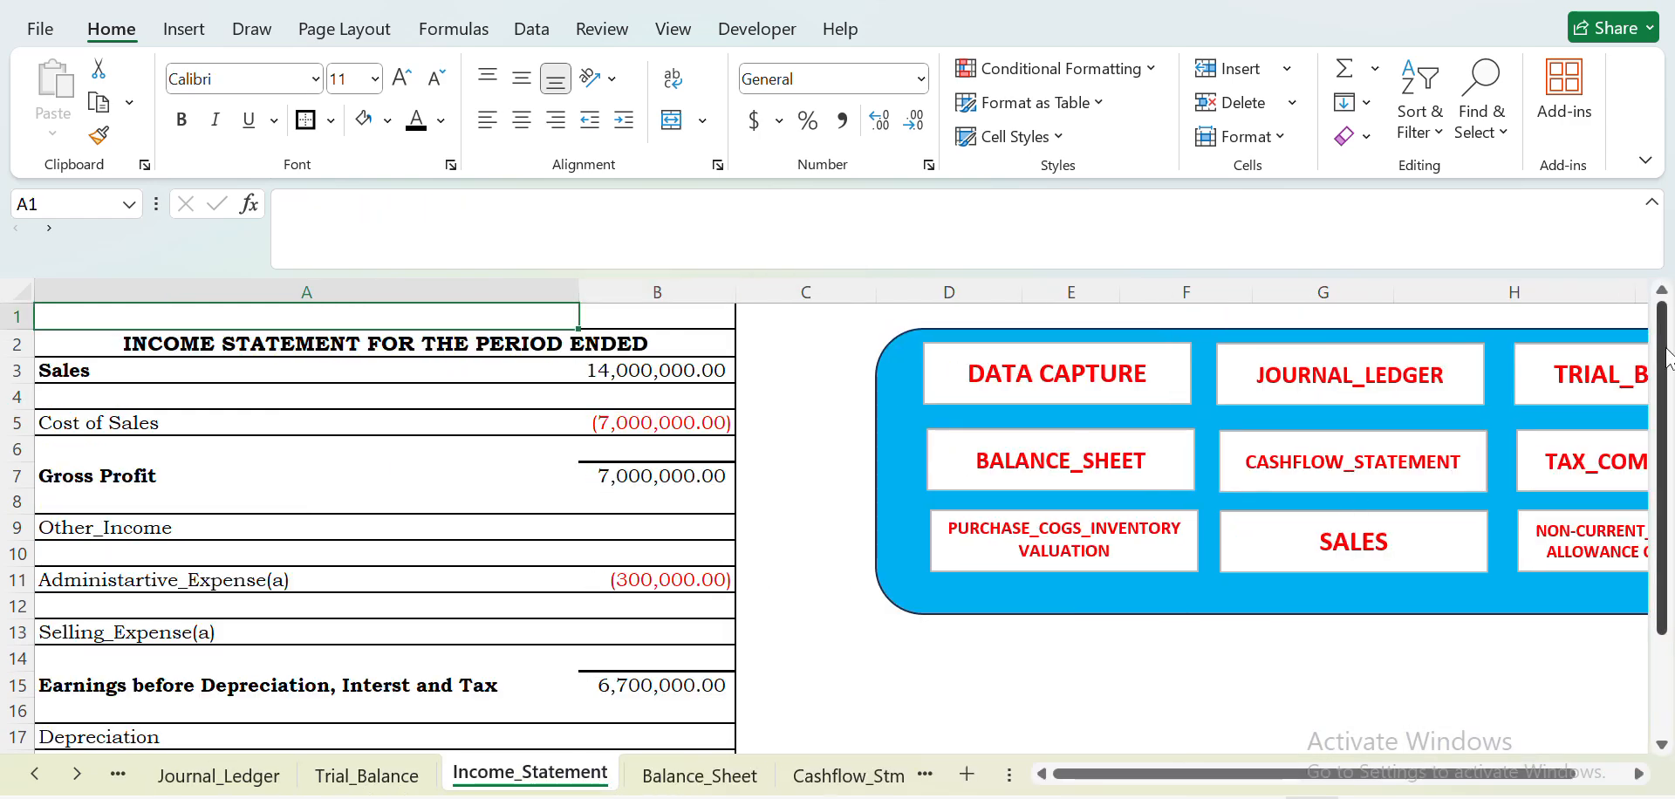
pyautogui.moveTo(1666, 349); pyautogui.dragTo(1664, 516)
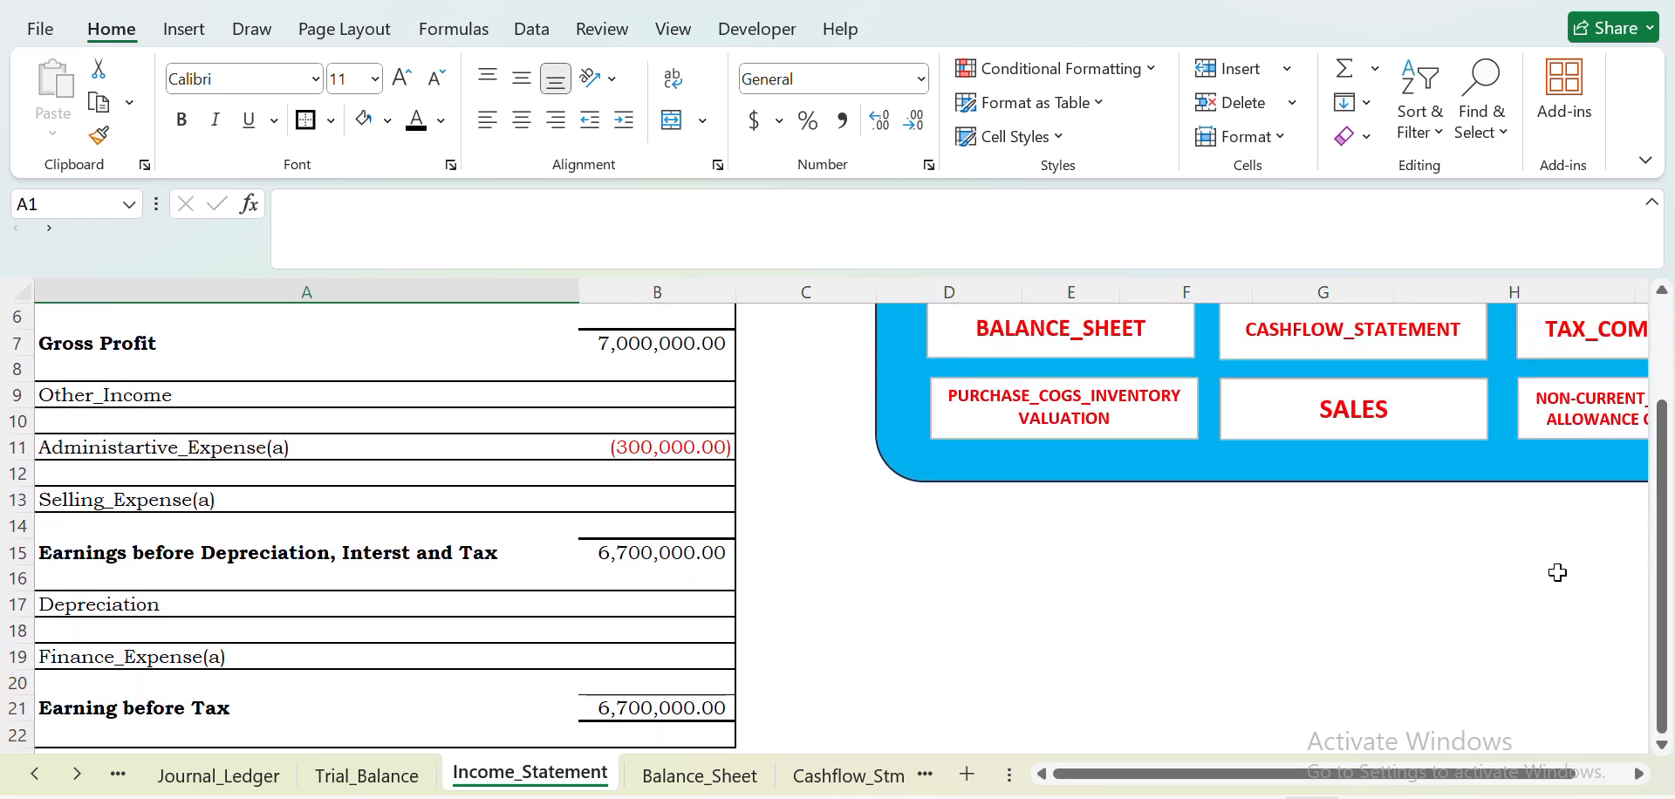
pyautogui.moveTo(1667, 597); pyautogui.dragTo(1550, 640)
pyautogui.click(637, 705)
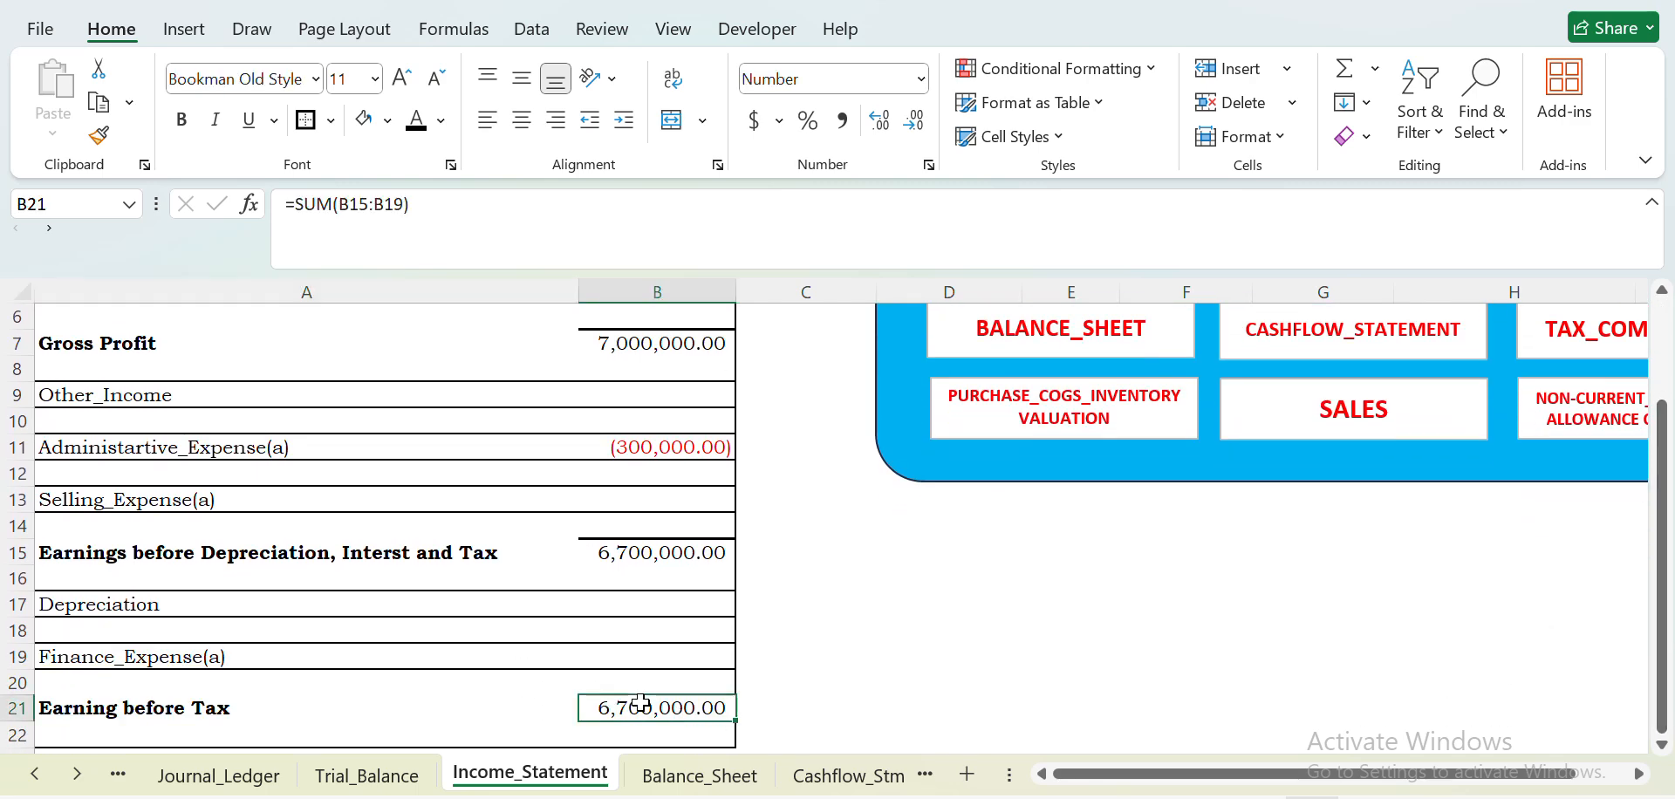
# - Review the assets, liabilities and equity on the Balance_Sheet sheet
pyautogui.click(699, 775)
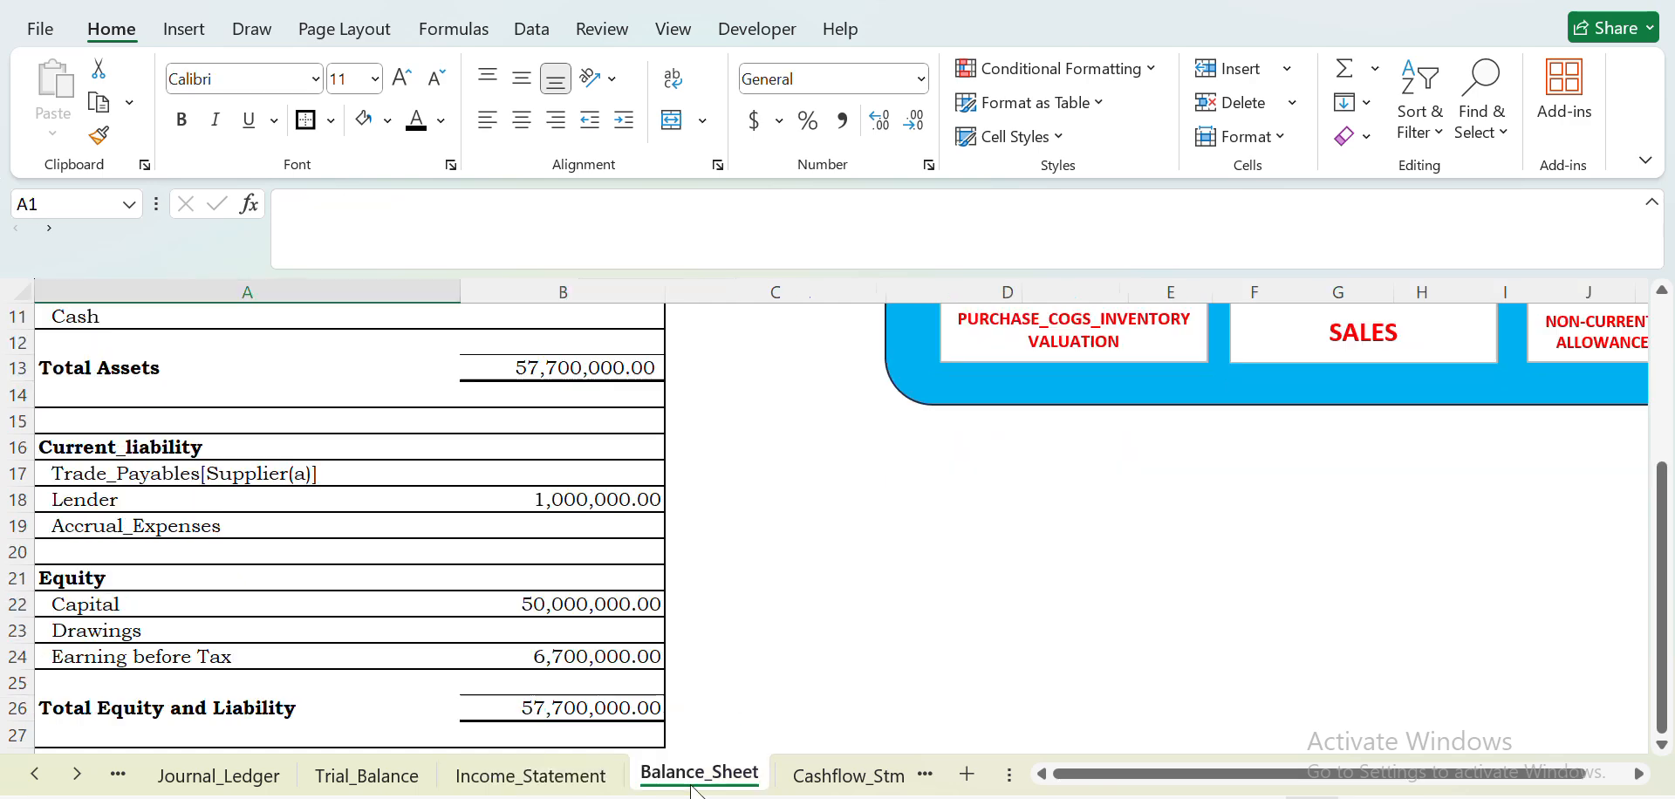
pyautogui.moveTo(1661, 465); pyautogui.dragTo(1656, 340)
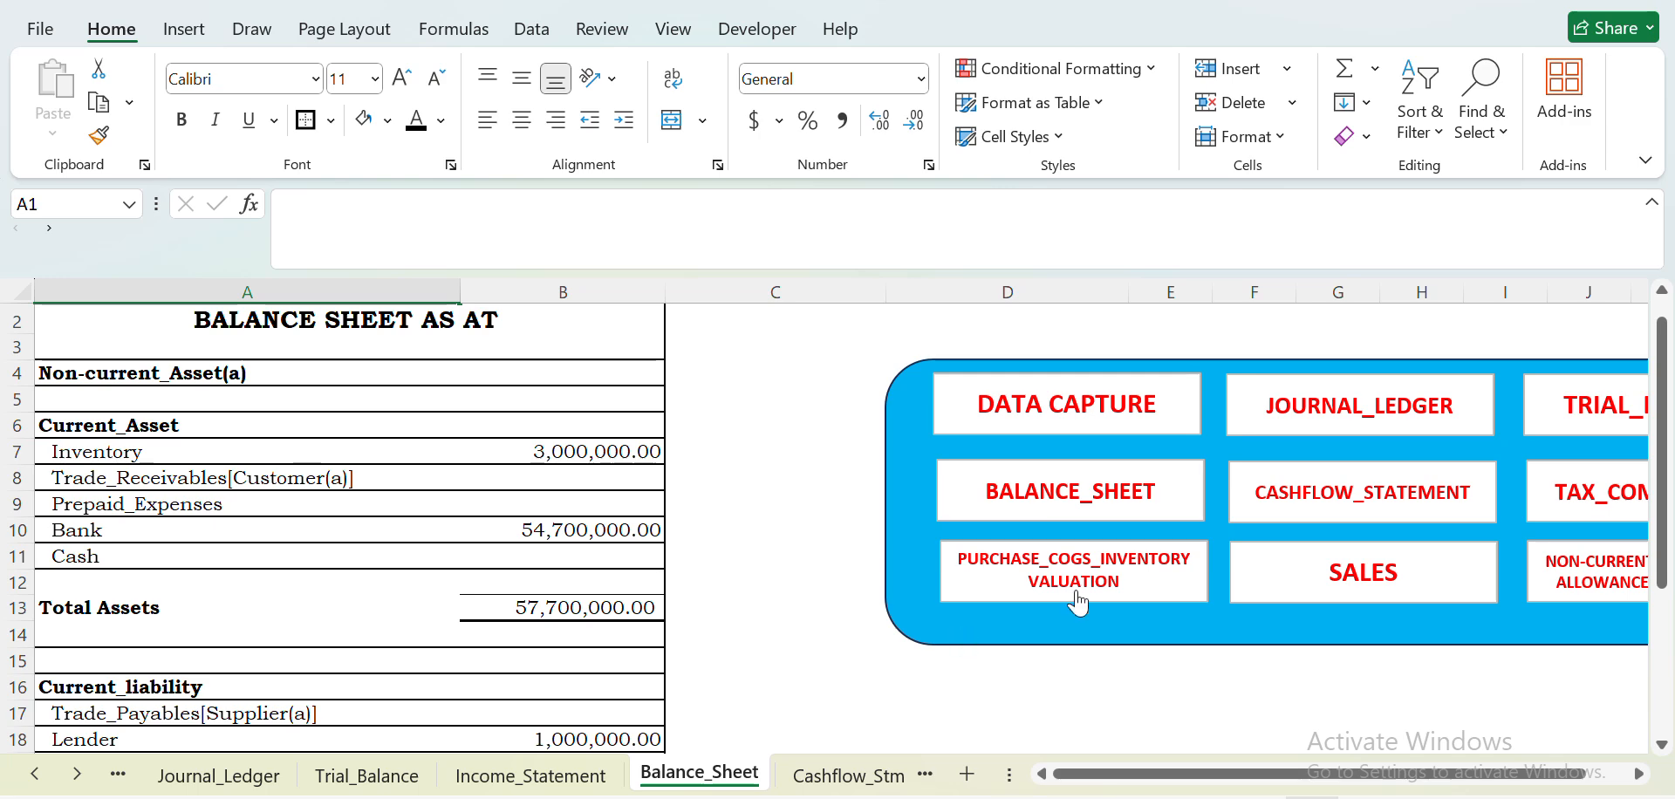
pyautogui.moveTo(1663, 509); pyautogui.dragTo(1672, 689)
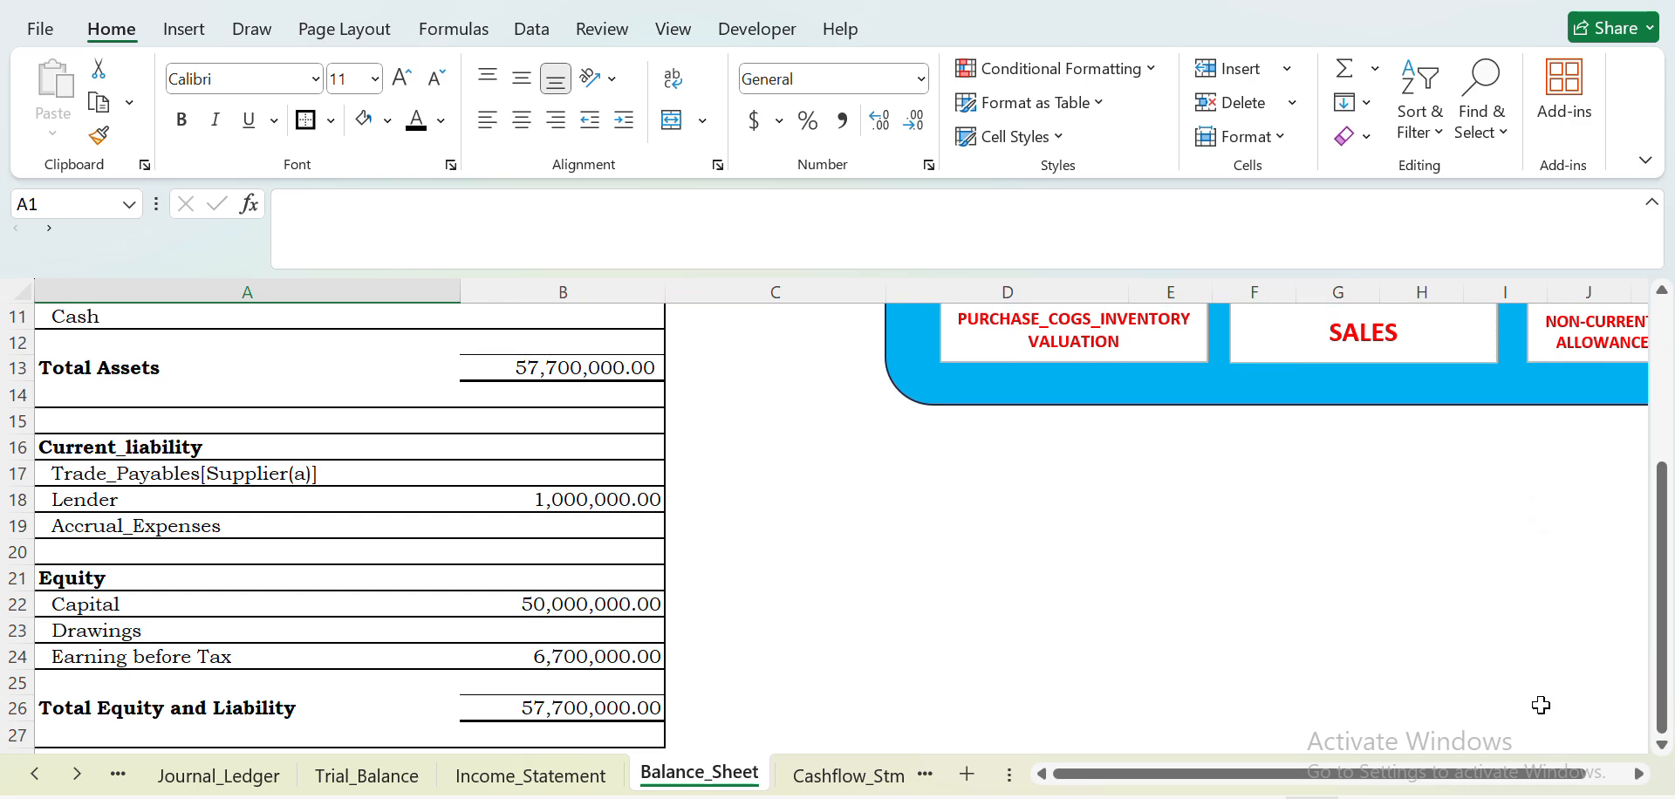
pyautogui.moveTo(1663, 580); pyautogui.dragTo(1663, 580)
# - Autofit columns B and C on the Cashflow_Stm sheet and review the cash flow statement through its closing balances
pyautogui.click(849, 776)
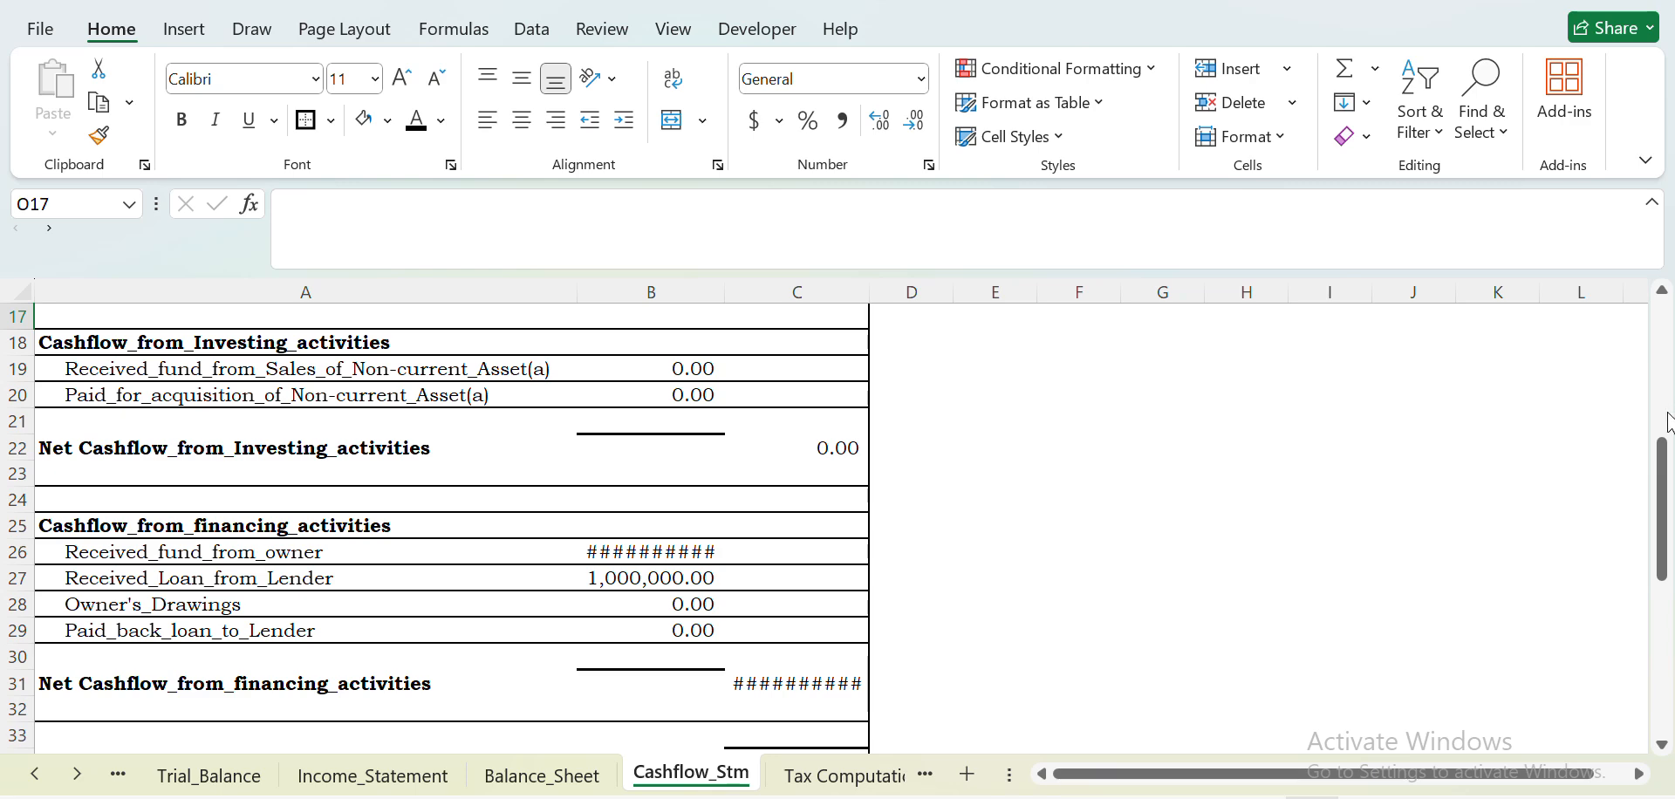
pyautogui.moveTo(1667, 479); pyautogui.dragTo(1663, 340)
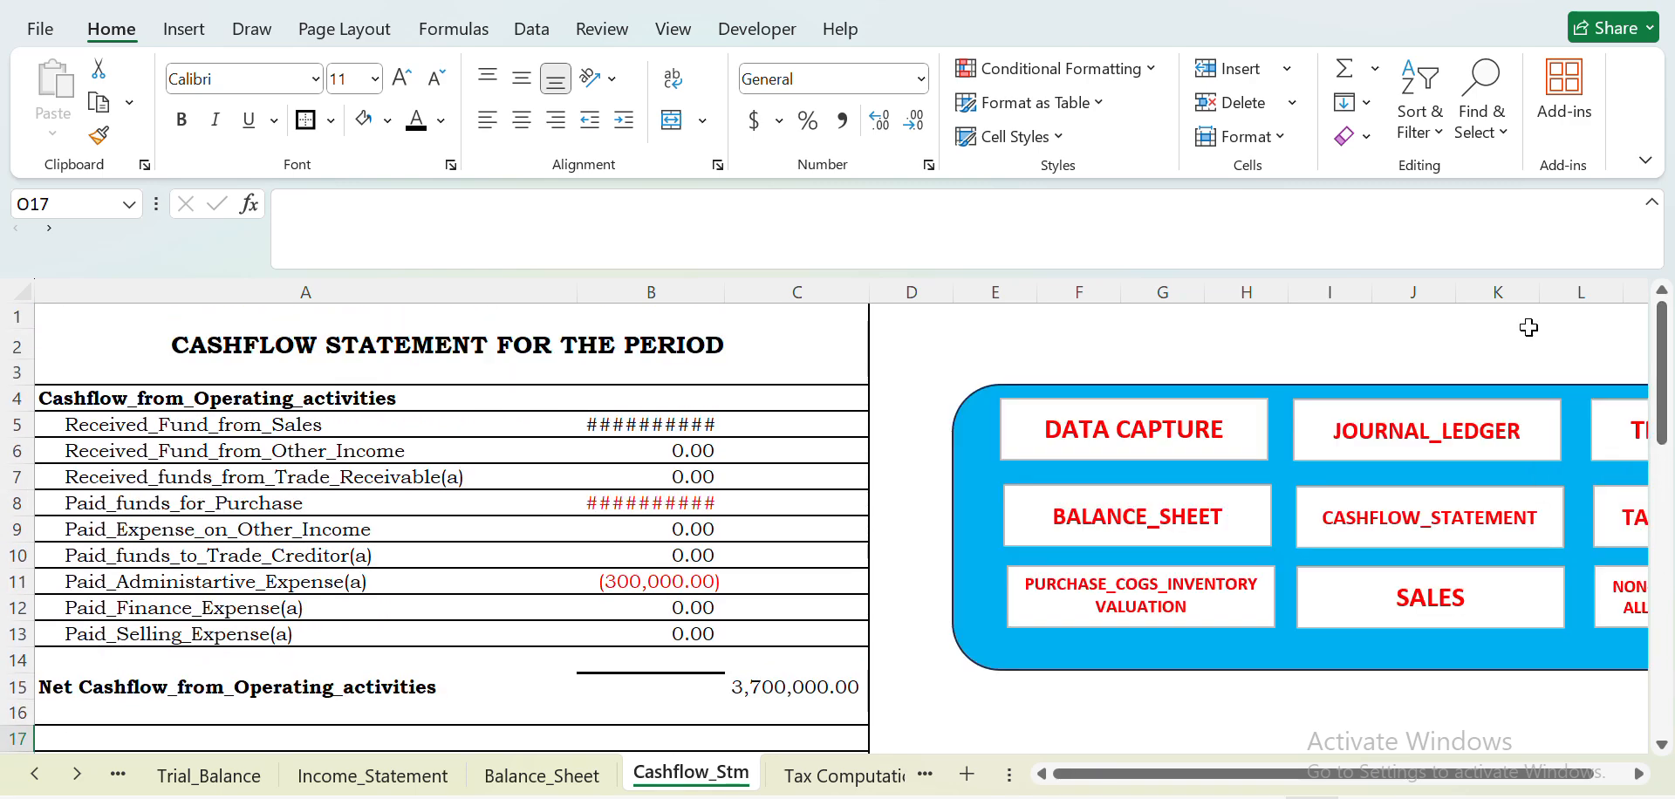
pyautogui.doubleClick(725, 290)
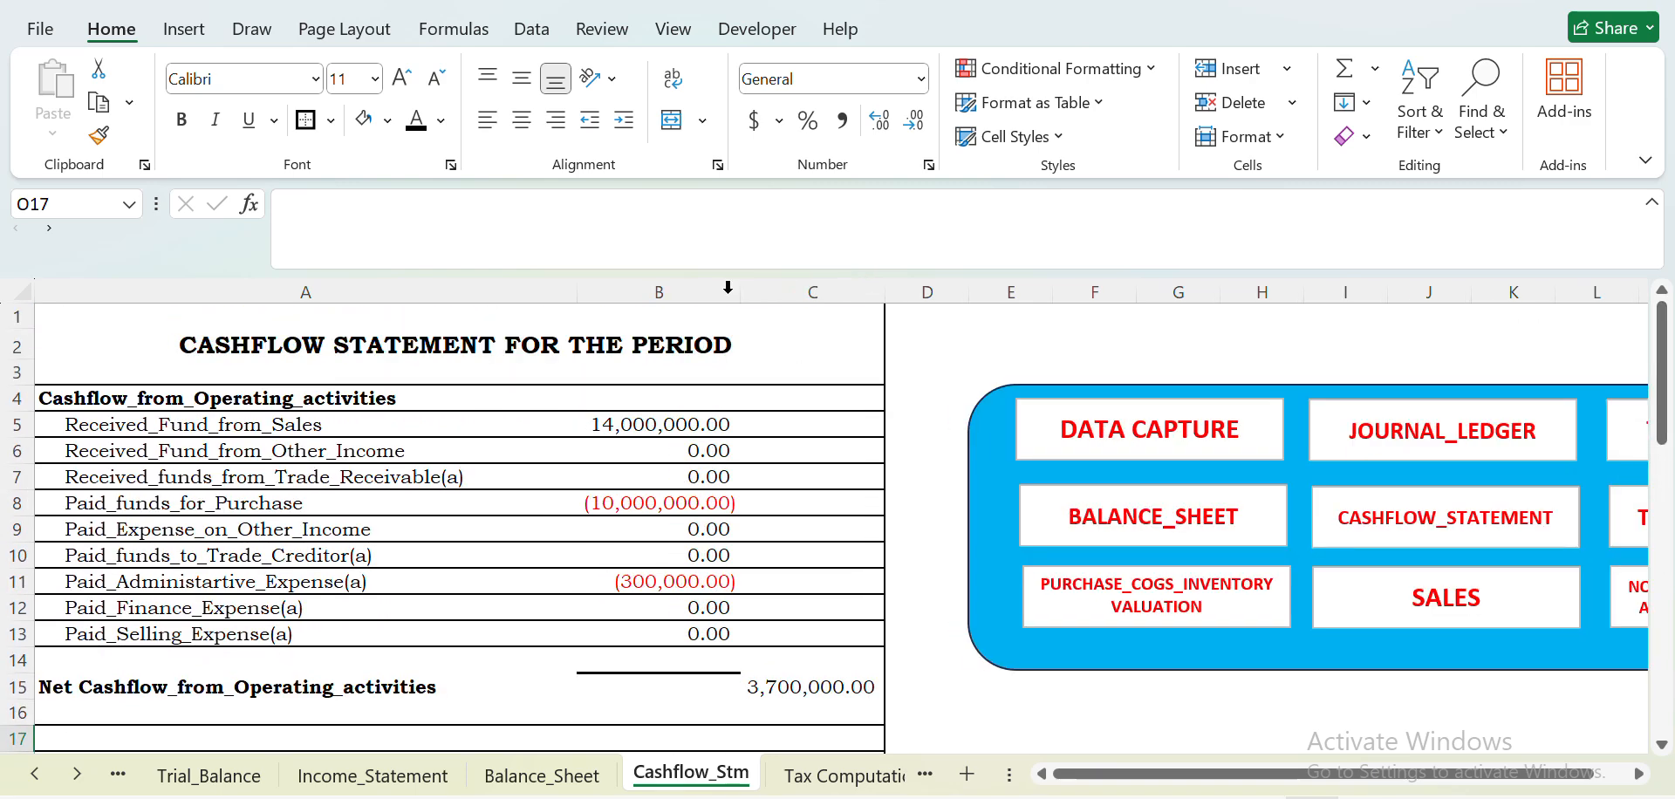
pyautogui.doubleClick(885, 290)
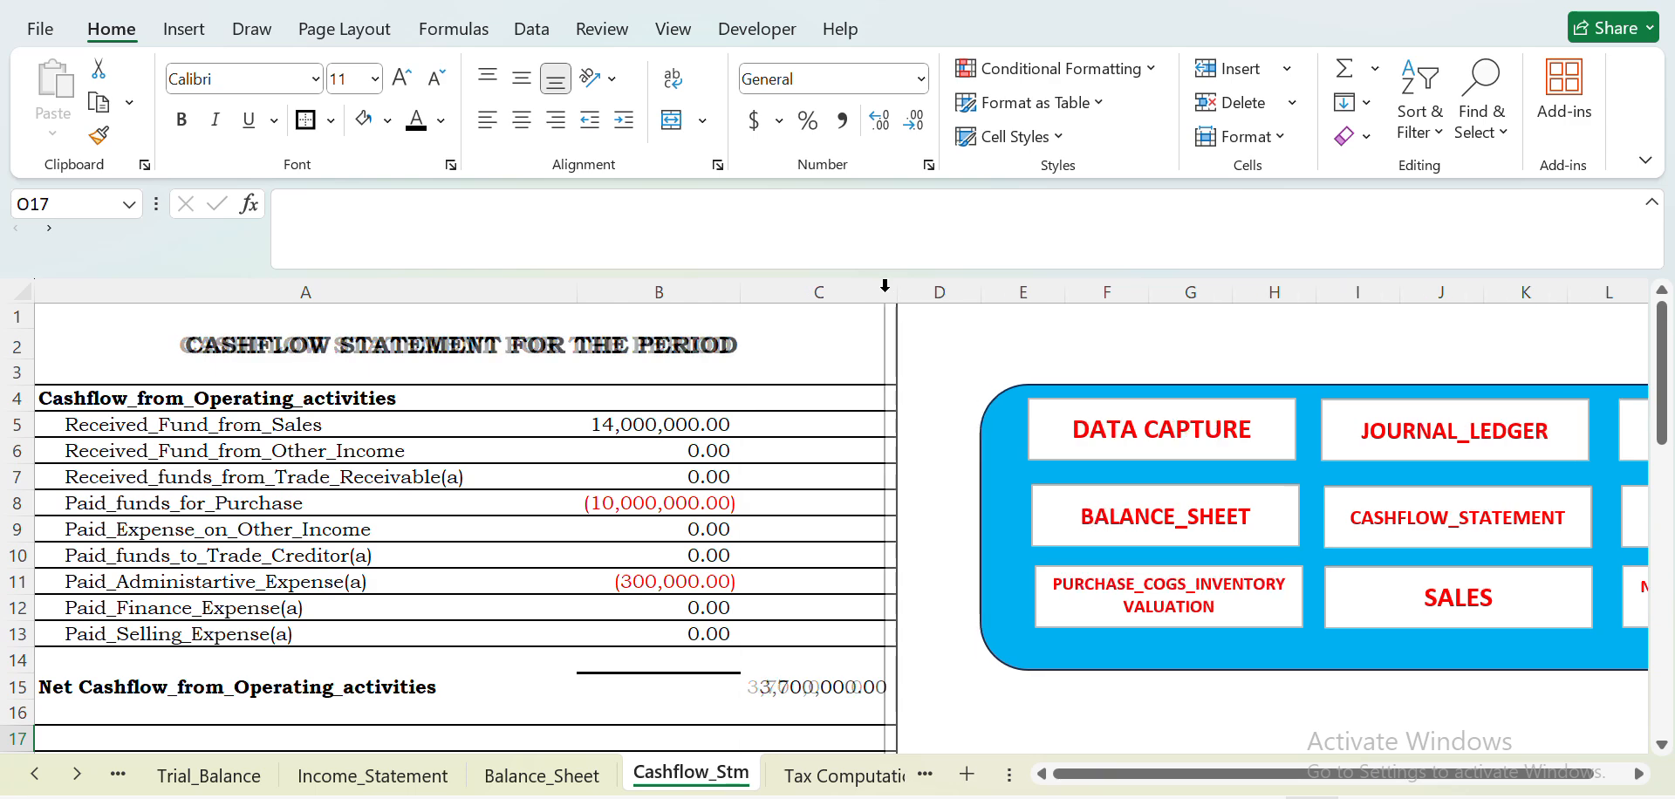
pyautogui.moveTo(1667, 375); pyautogui.dragTo(1667, 689)
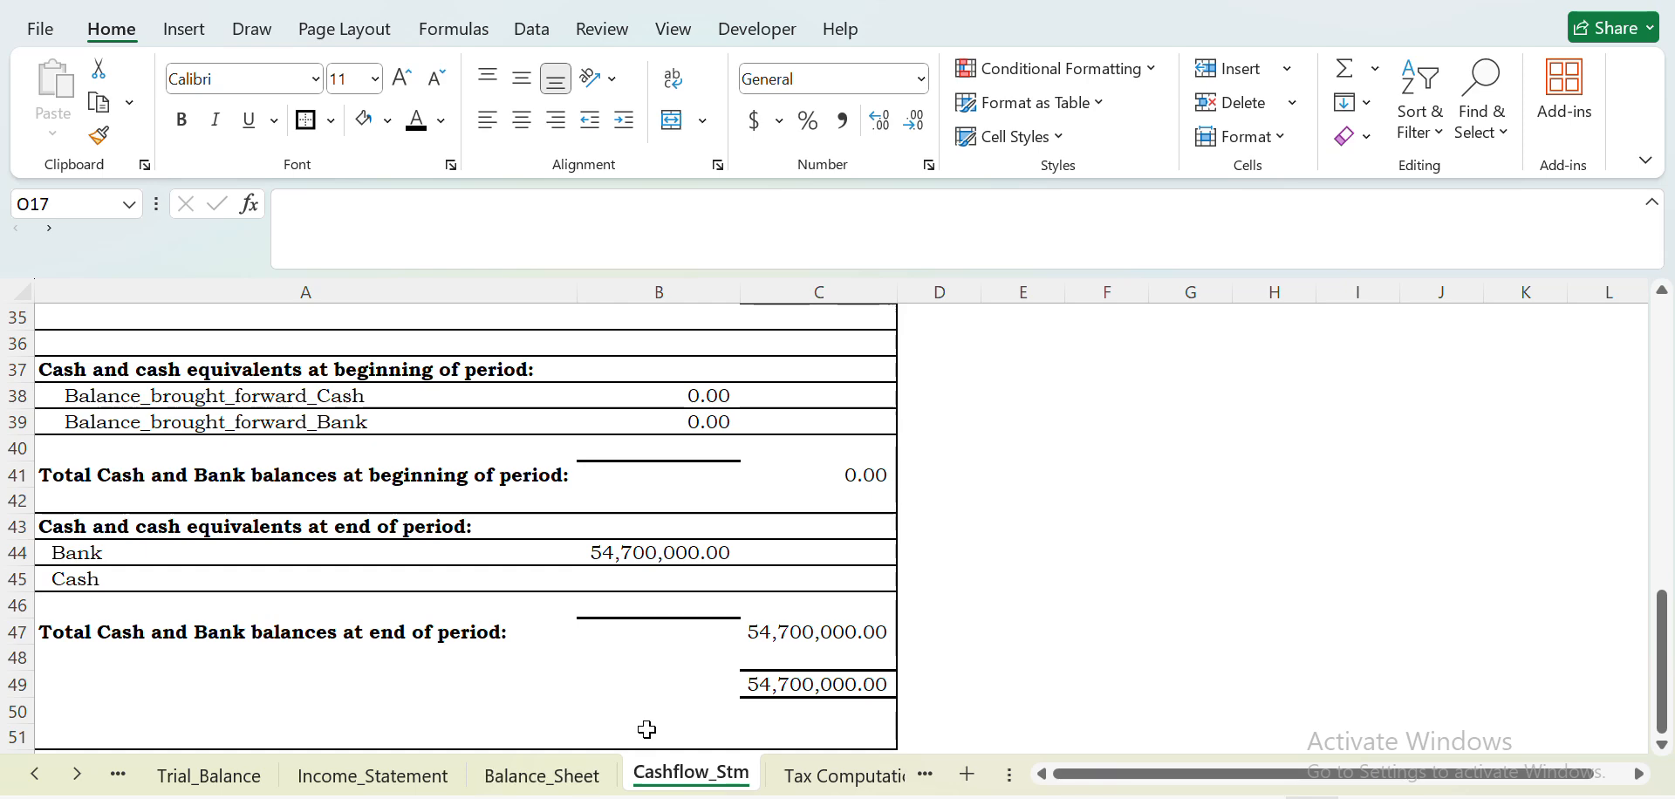
pyautogui.moveTo(1667, 637); pyautogui.dragTo(1667, 482)
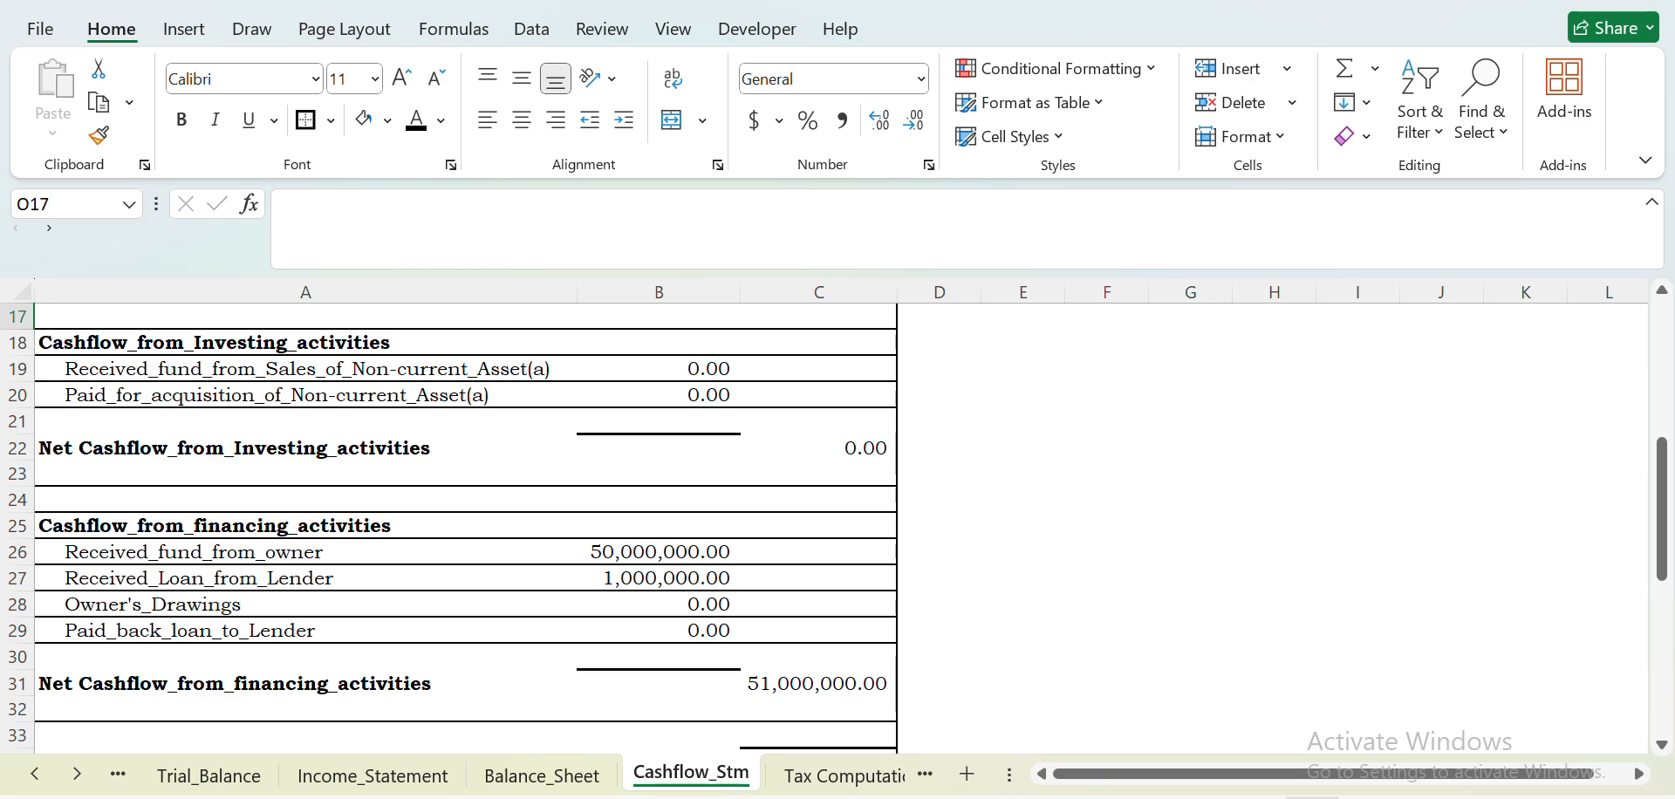
# - Widen column C on the Tax Computation sheet and examine the statutory deductions, starting with Pension Contribution (8%)
pyautogui.click(790, 776)
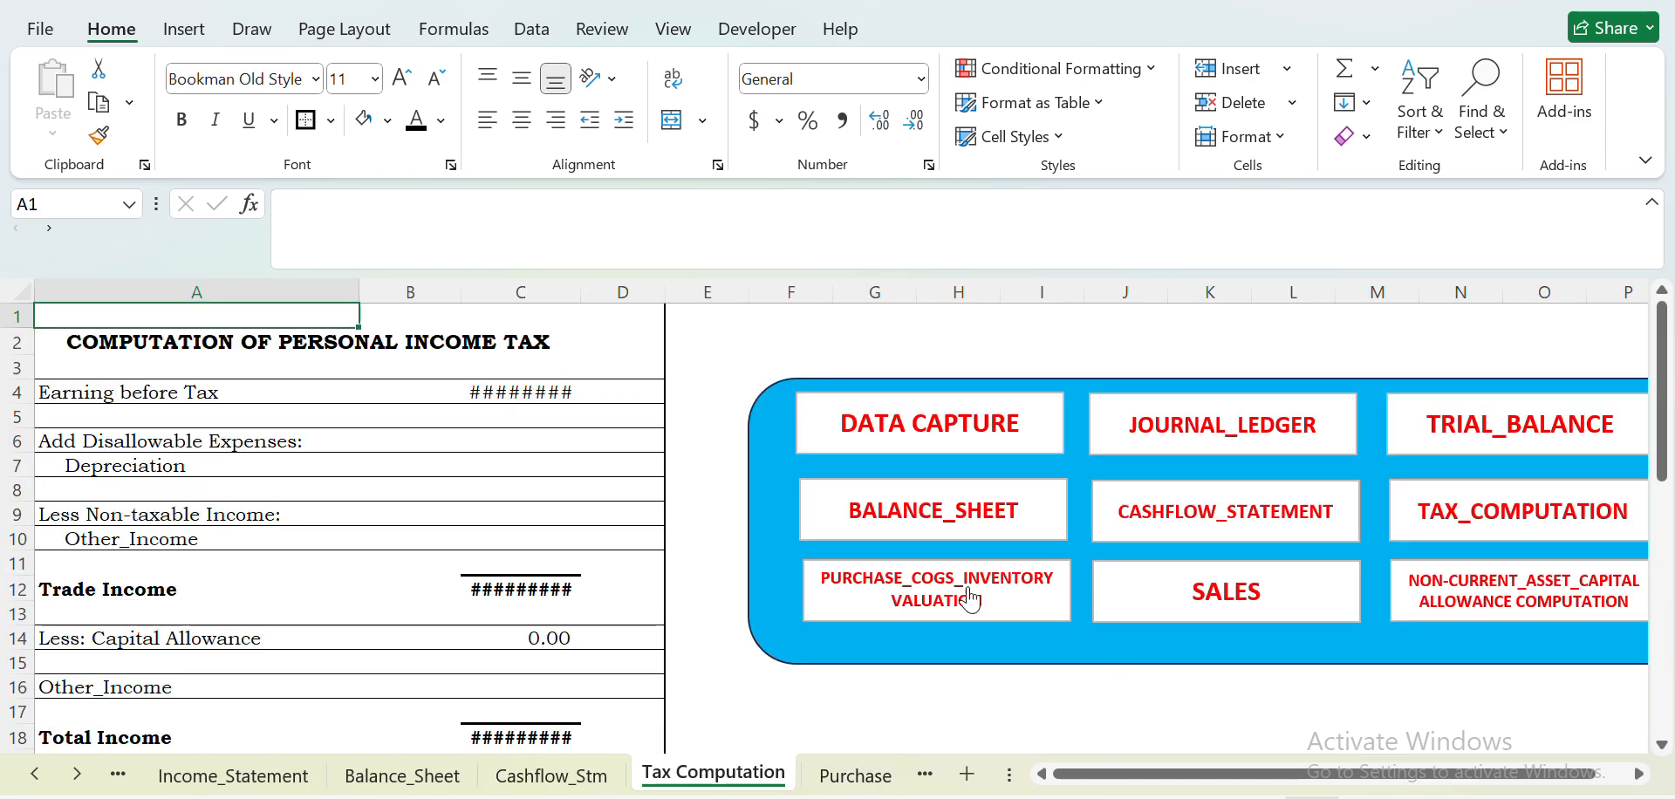
pyautogui.moveTo(581, 291); pyautogui.dragTo(614, 292)
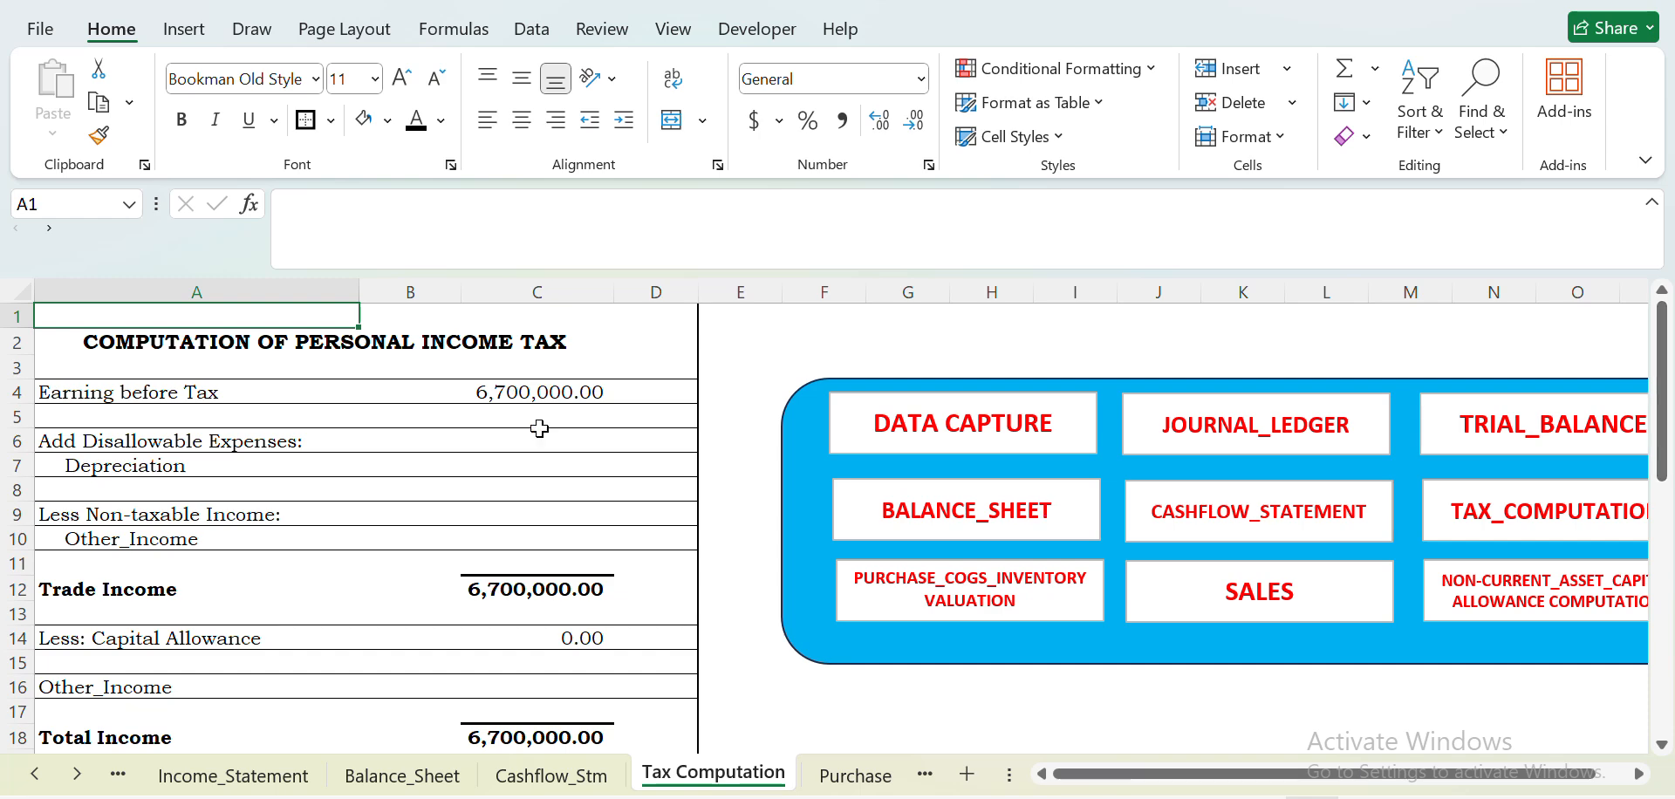
pyautogui.moveTo(1669, 384); pyautogui.dragTo(1672, 545)
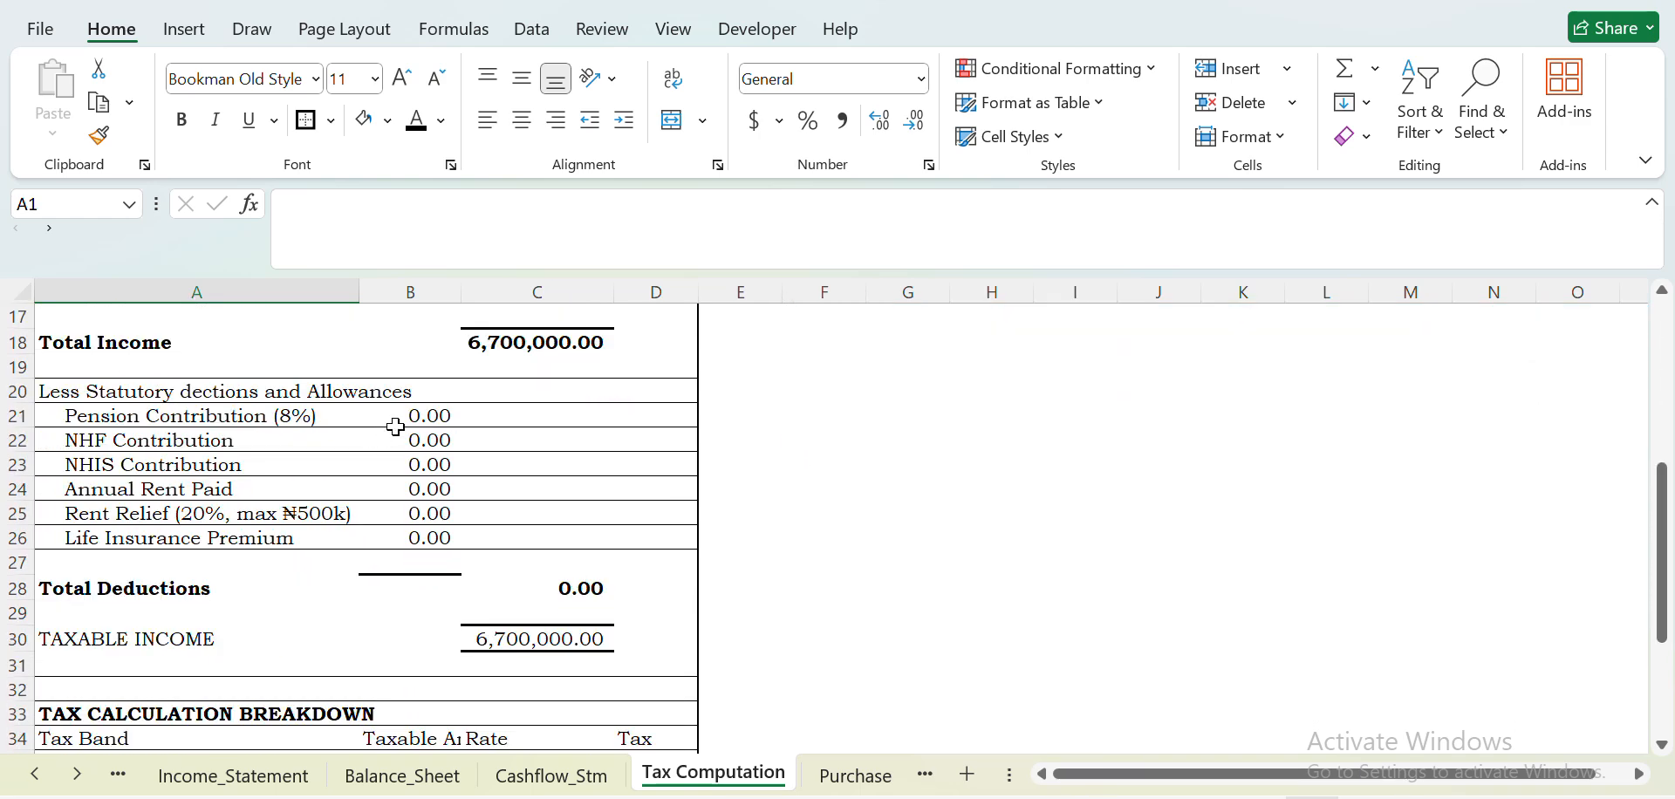
pyautogui.click(431, 415)
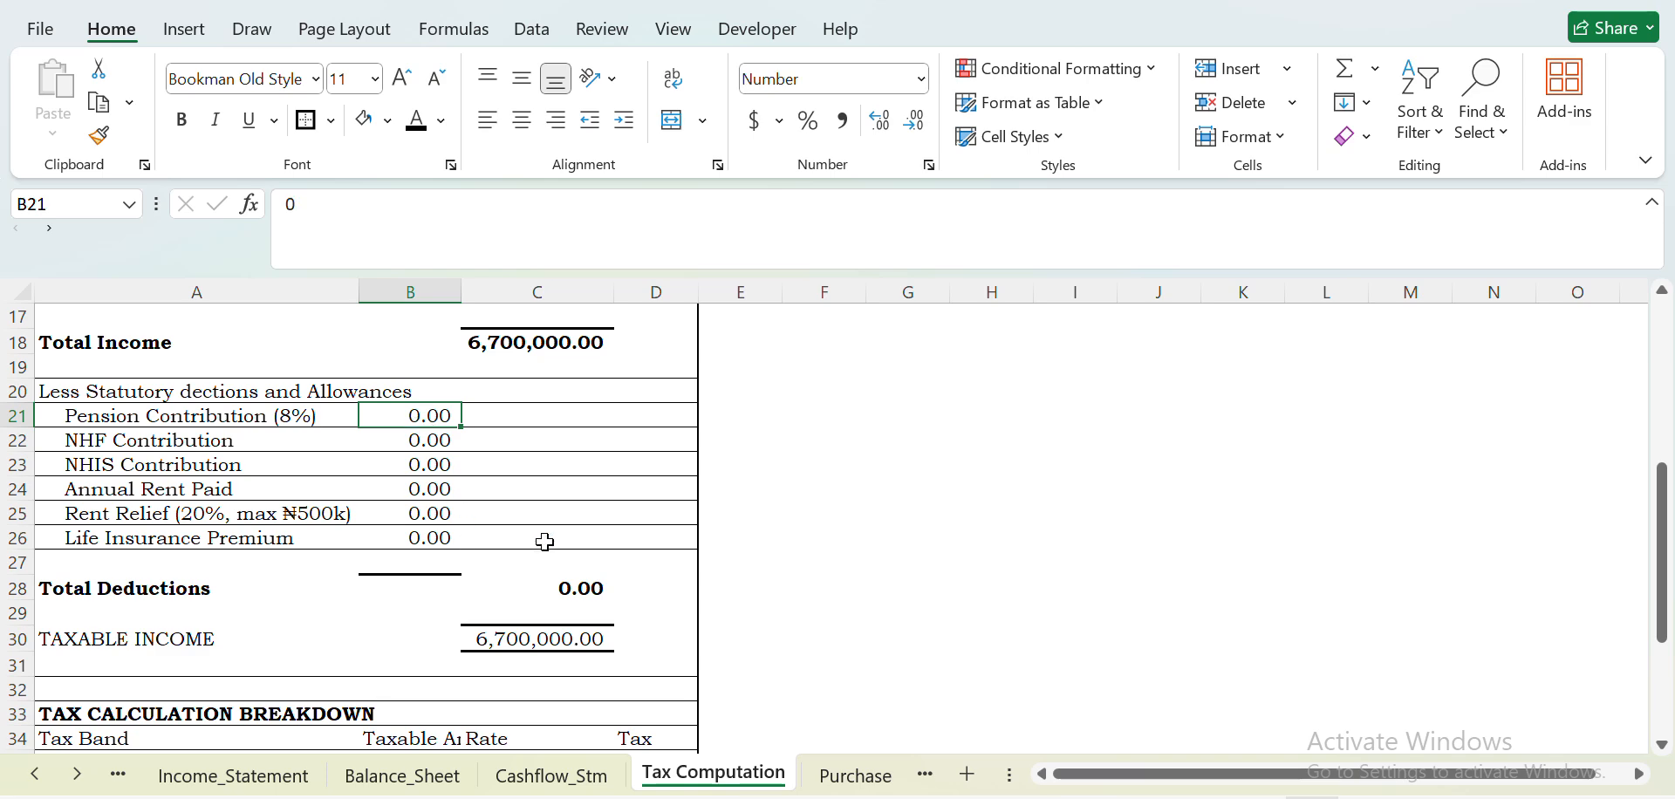
# - Widen columns B and D on the Tax Computation sheet and review the tax calculation breakdown from the First ₦800,000 band through Total Personal Income Tax
pyautogui.moveTo(1671, 519); pyautogui.dragTo(1664, 600)
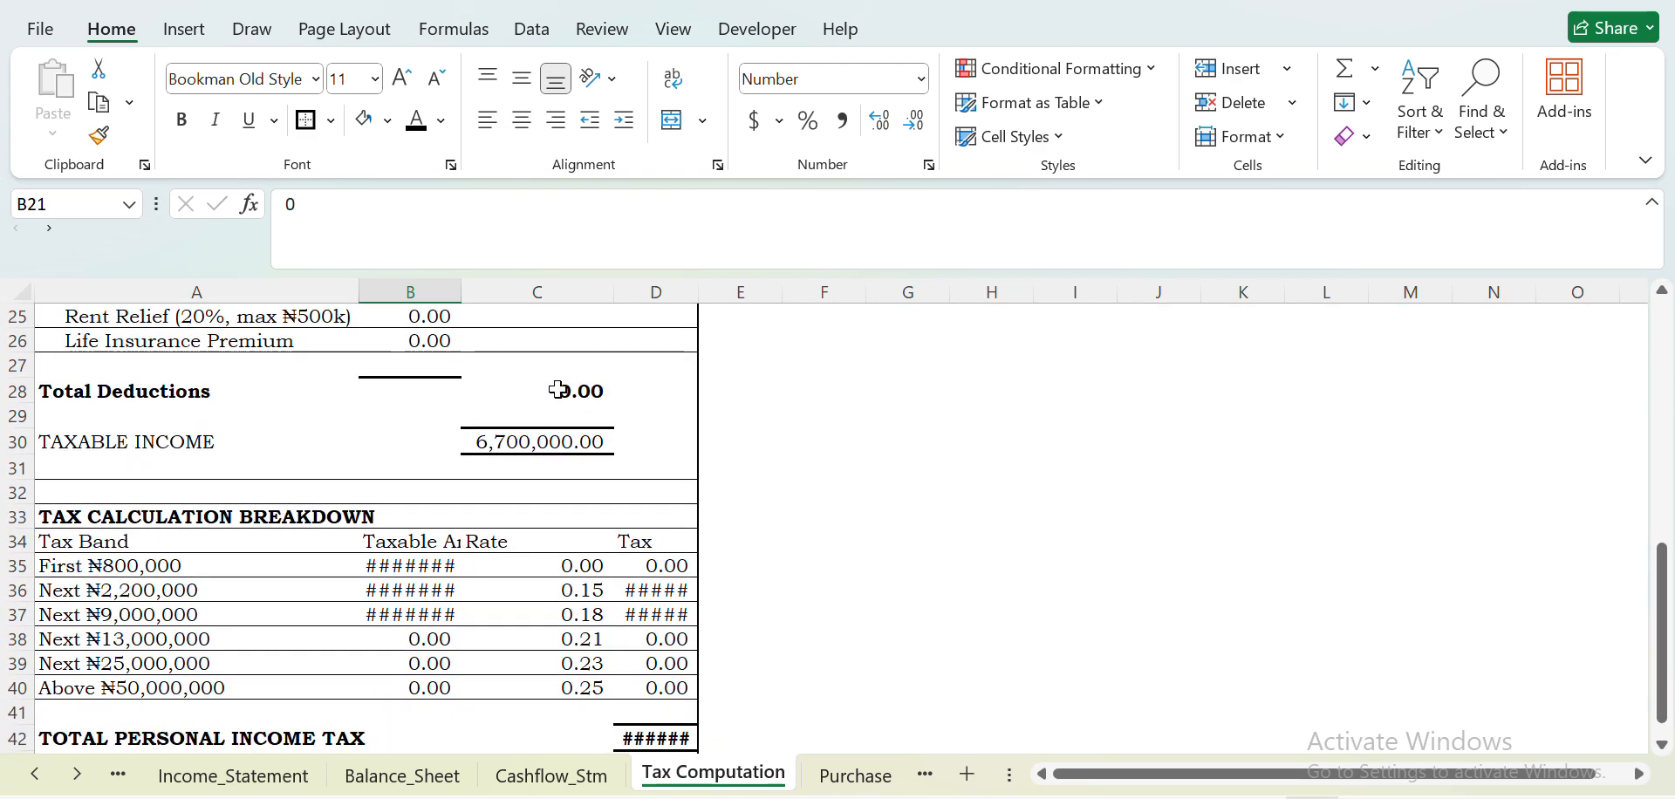
pyautogui.moveTo(465, 293); pyautogui.dragTo(526, 293)
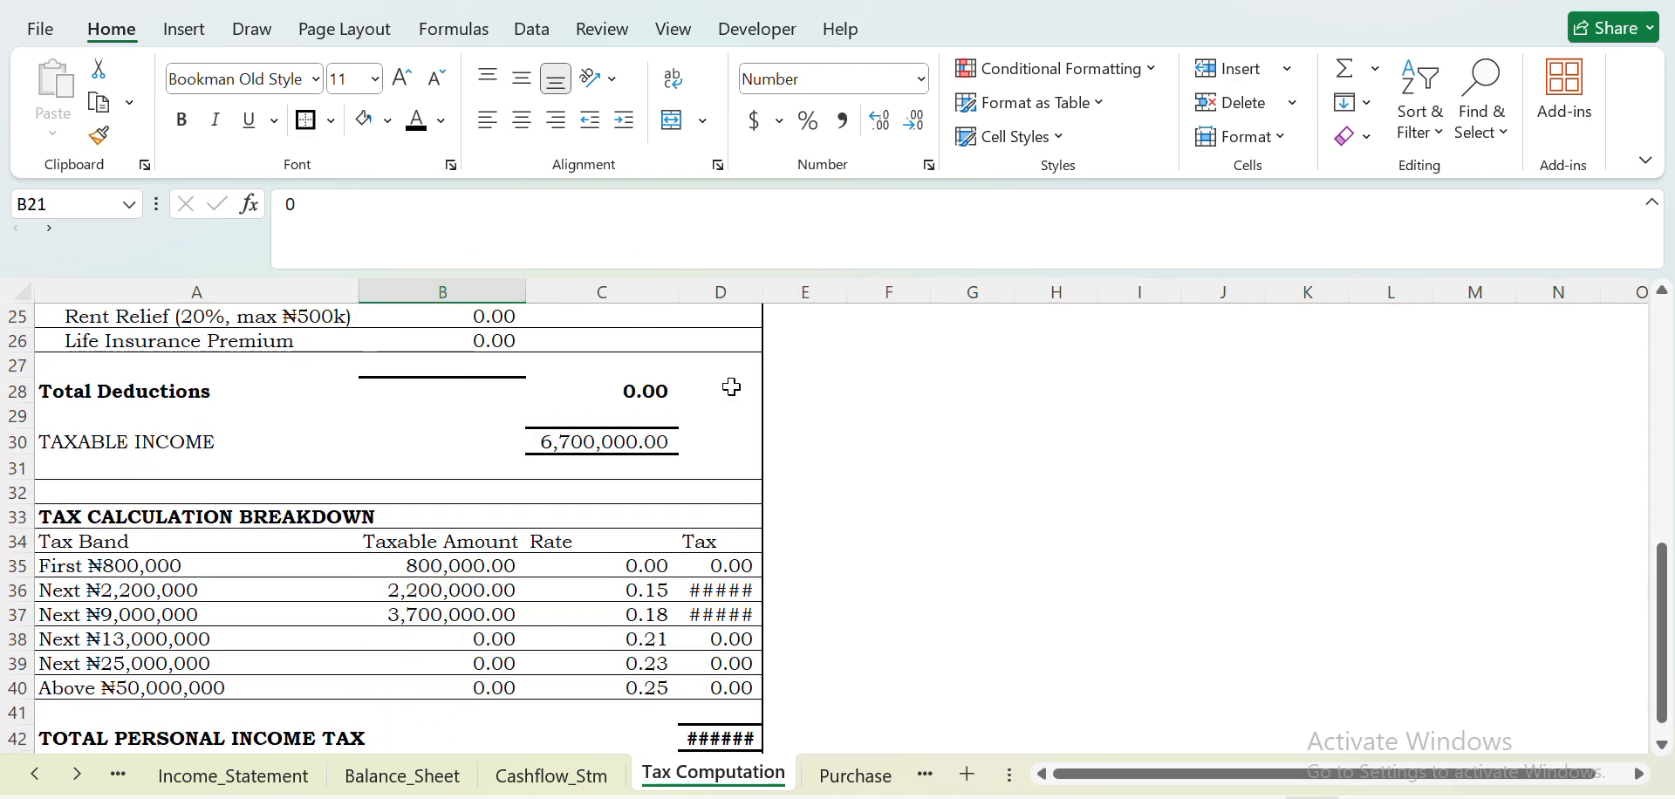
pyautogui.moveTo(765, 293); pyautogui.dragTo(812, 293)
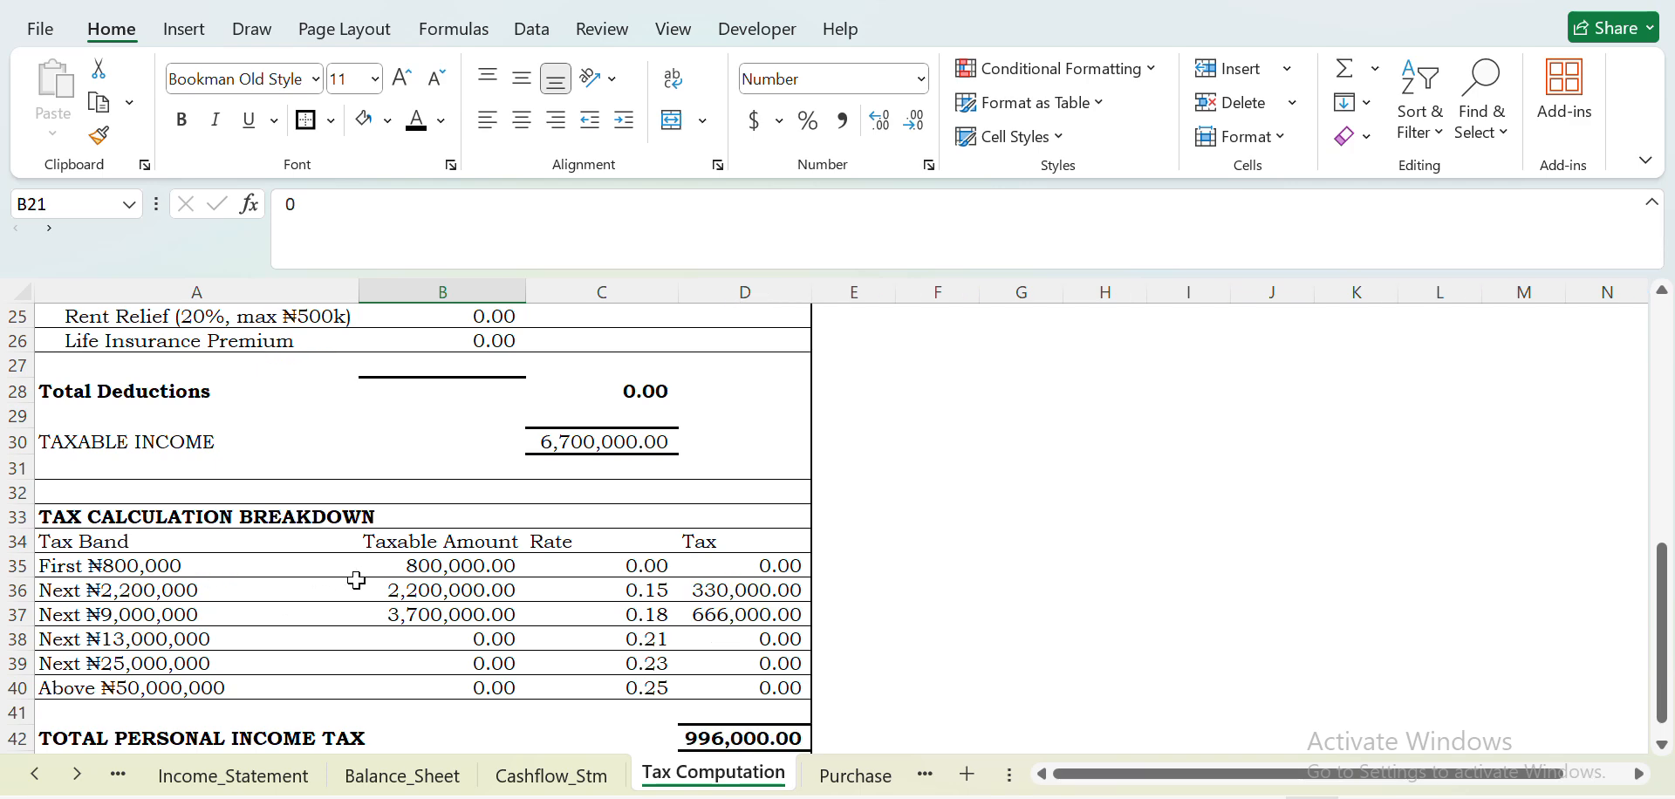
pyautogui.click(757, 566)
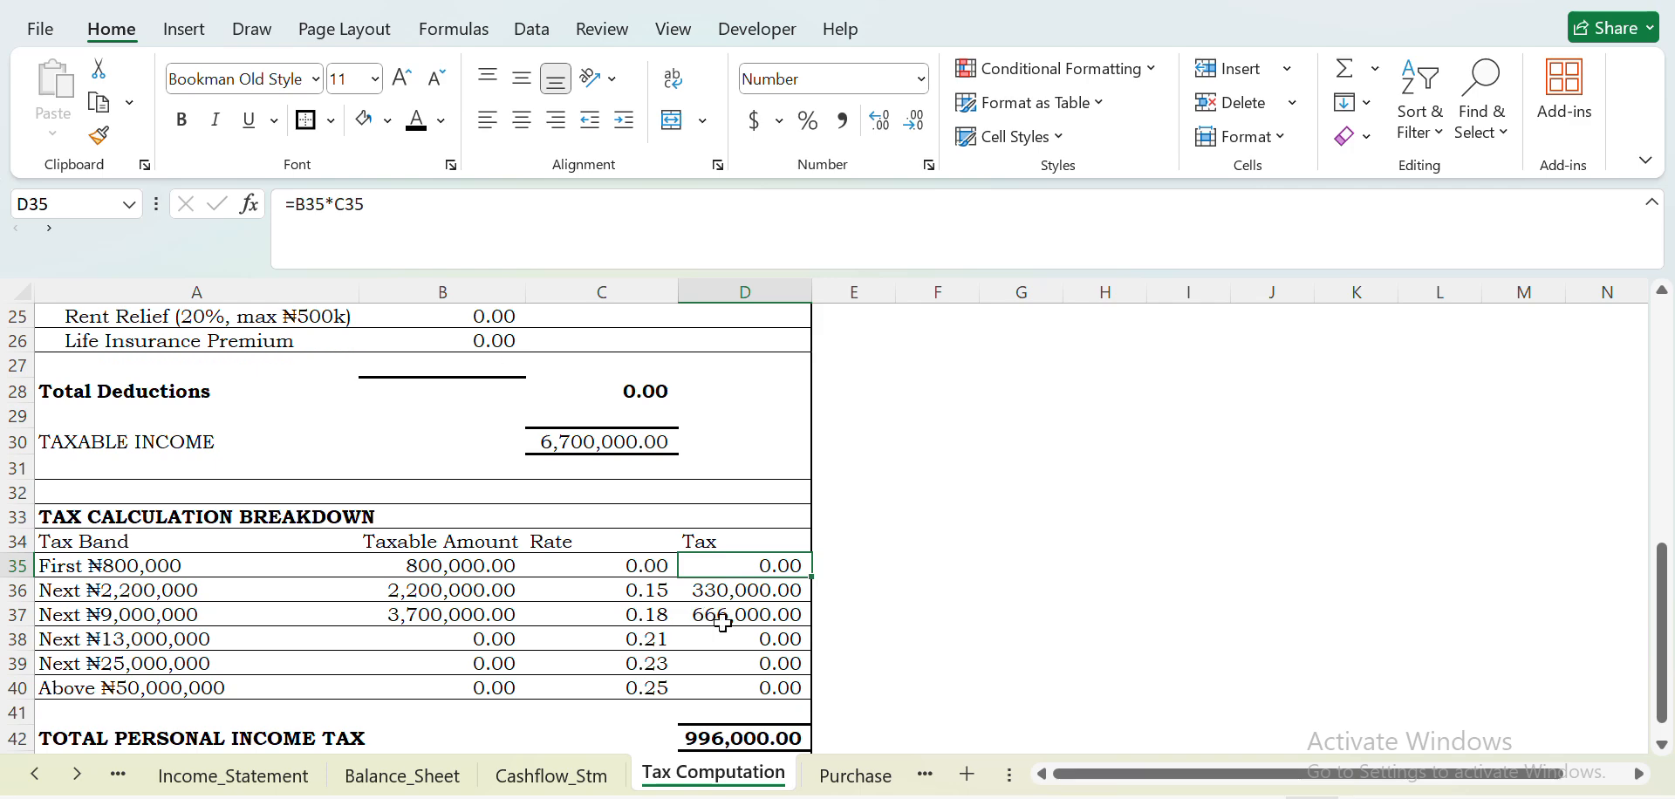
pyautogui.click(736, 737)
pyautogui.moveTo(1670, 614); pyautogui.dragTo(1669, 661)
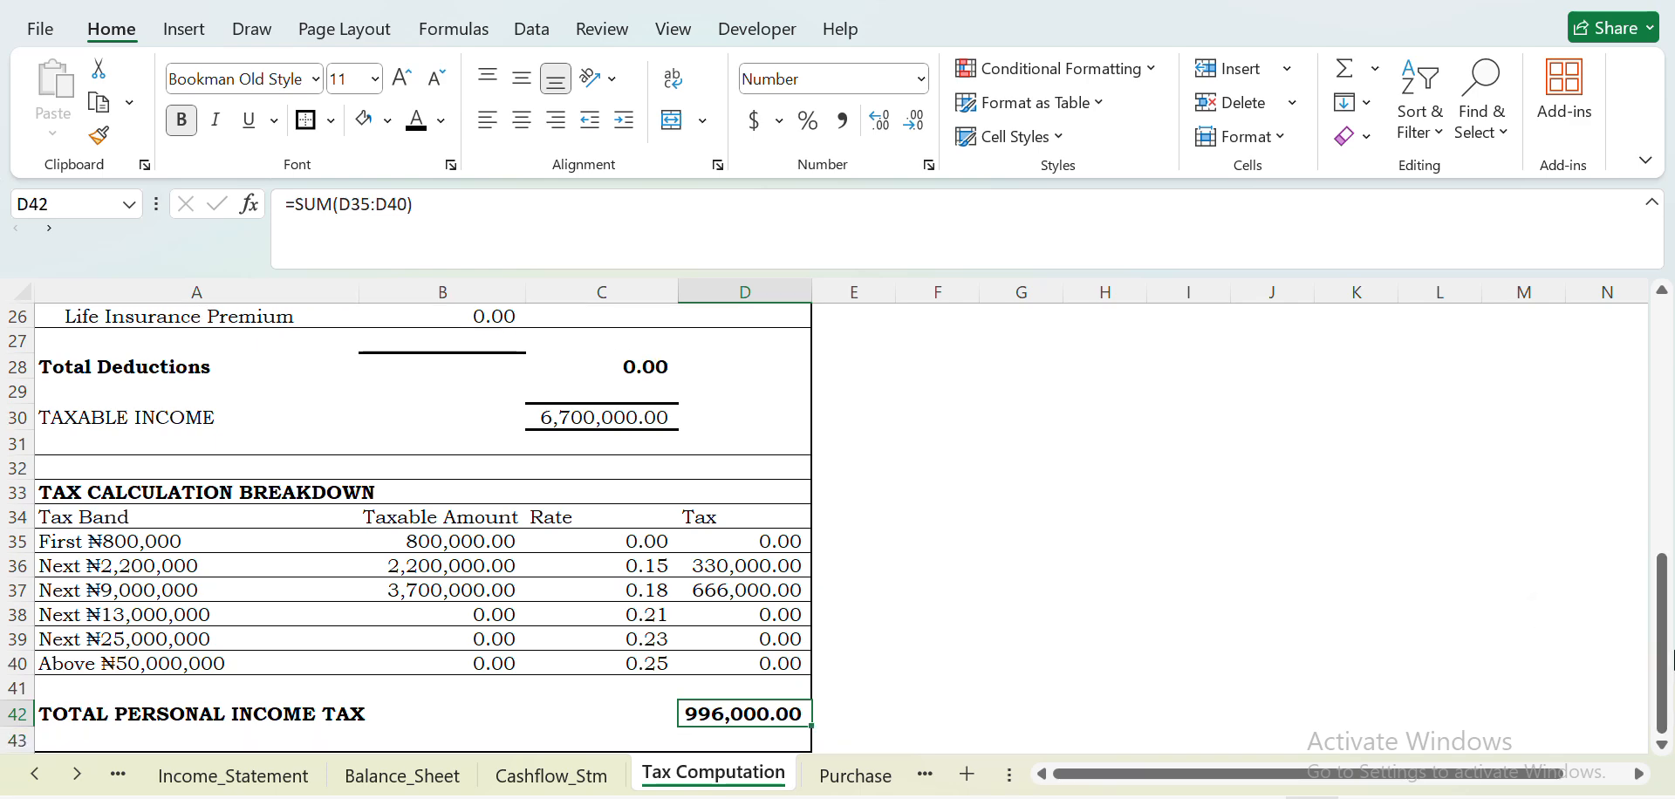
# - Widen the COGS column on the Purchase sheet and bring up the Sales and Non-Current_Asset sheets for review
pyautogui.click(855, 775)
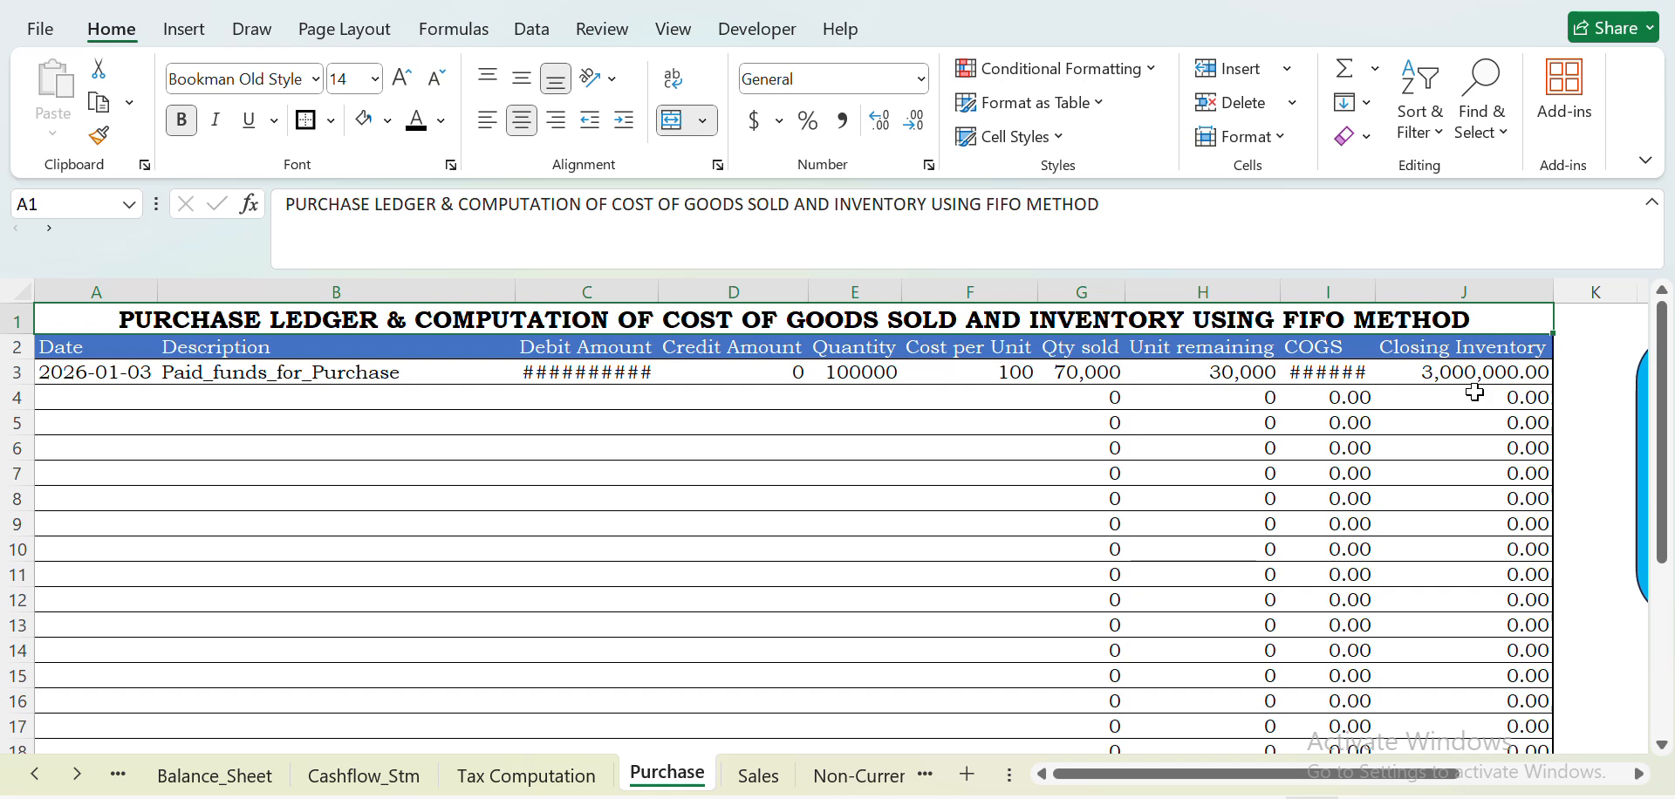
pyautogui.moveTo(1373, 290); pyautogui.dragTo(1419, 290)
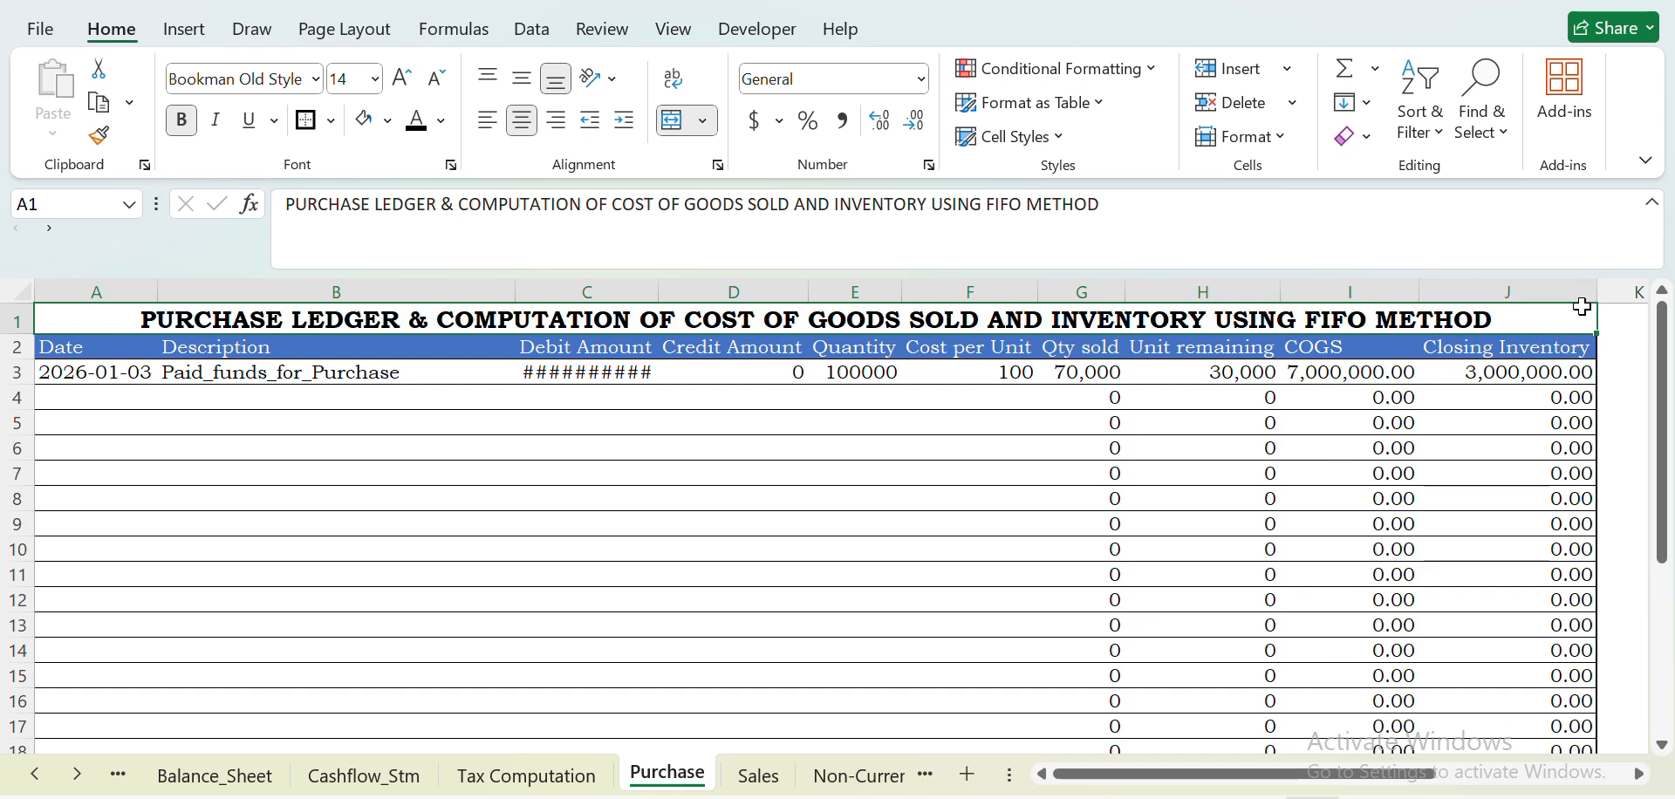
pyautogui.click(740, 785)
pyautogui.click(833, 785)
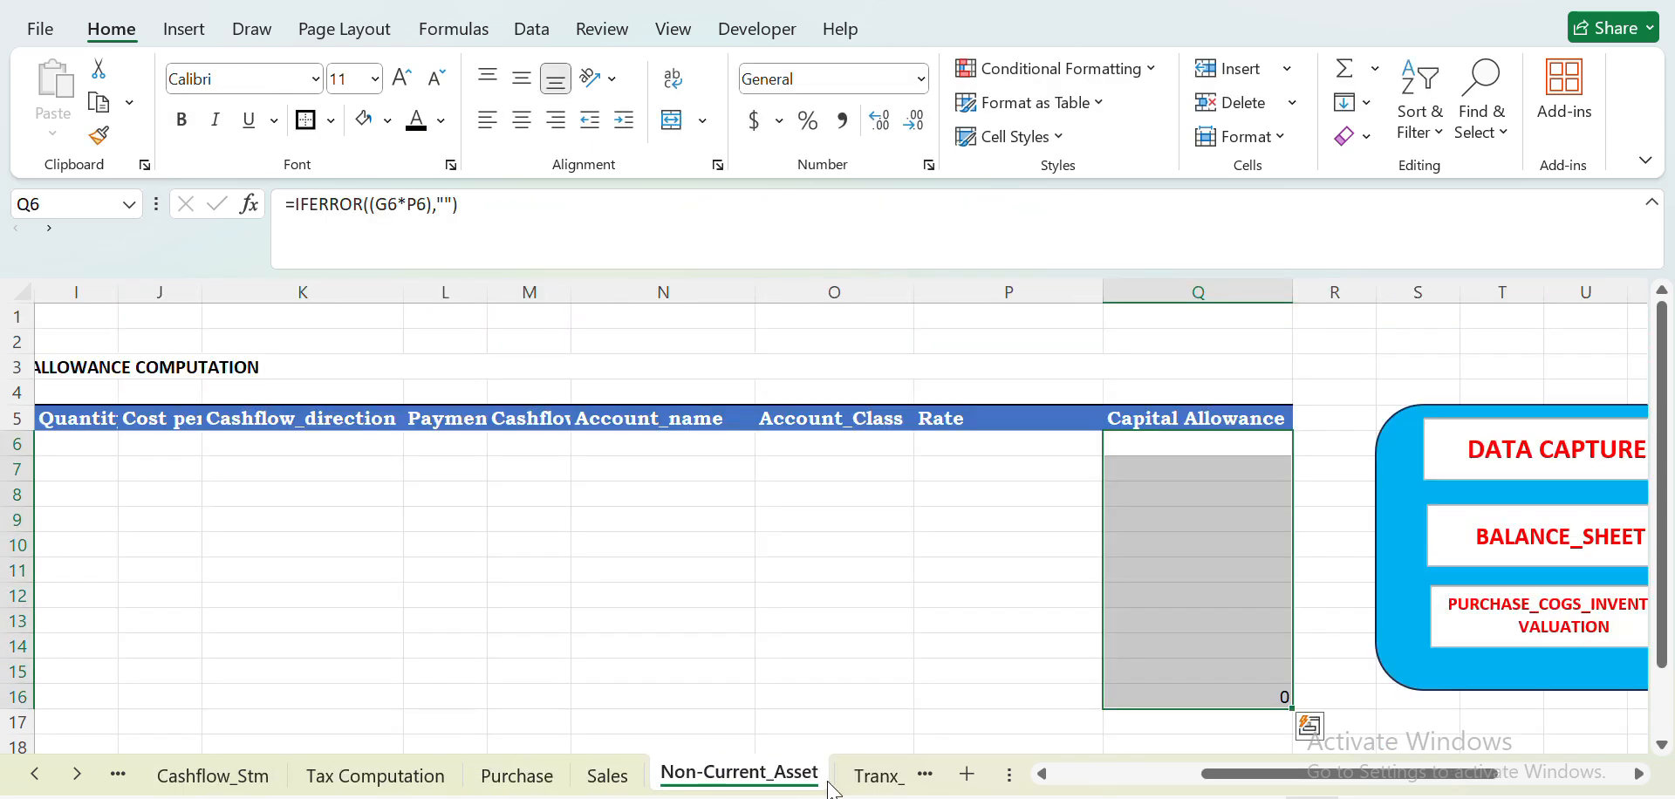